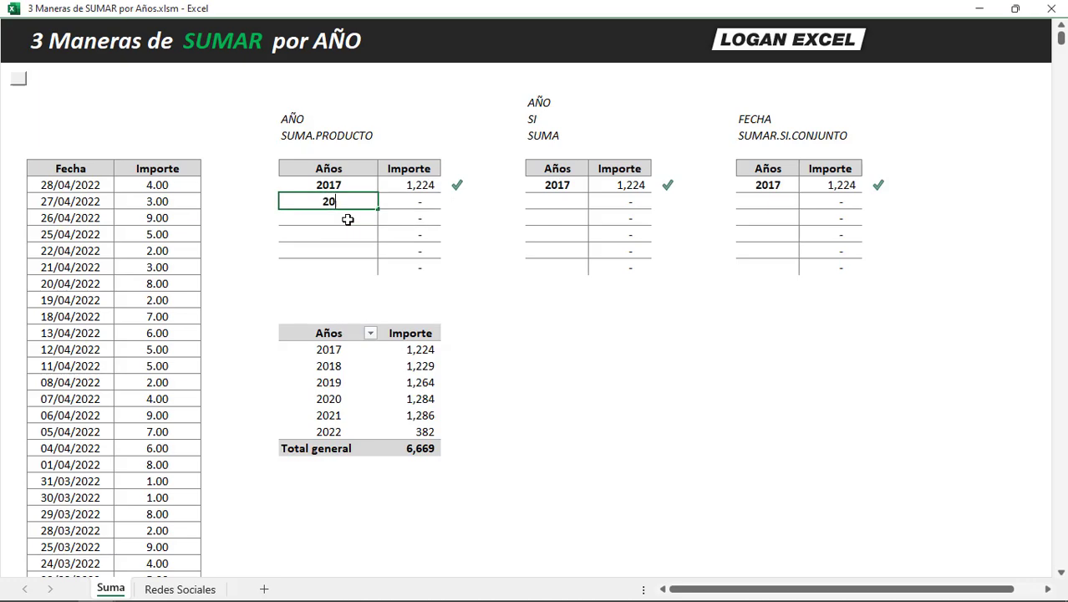
{"action": "type", "text": "18"}
Enter the years 2018, 2019 and 2020 in the first table's Años column
{"action": "key", "text": "Return"}
{"action": "type", "text": "2019"}
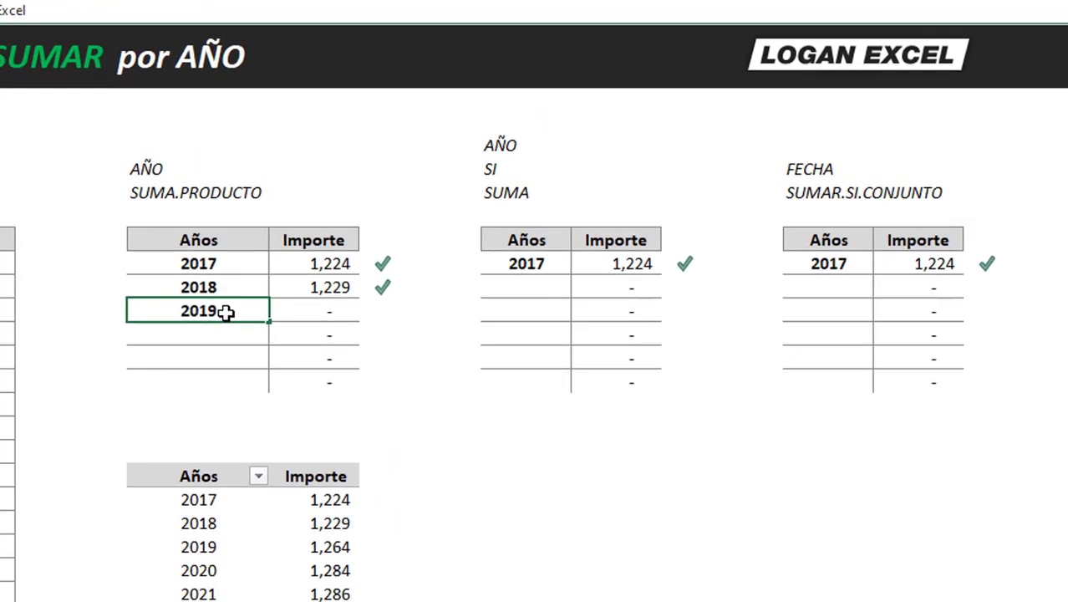
{"action": "key", "text": "Return"}
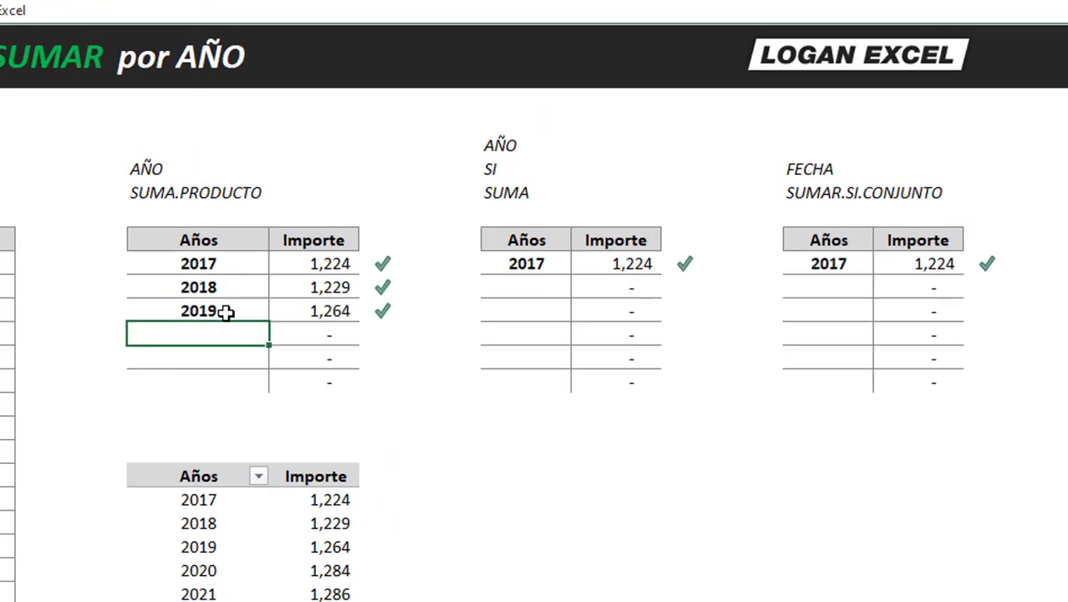
{"action": "type", "text": "2020"}
{"action": "key", "text": "Return"}
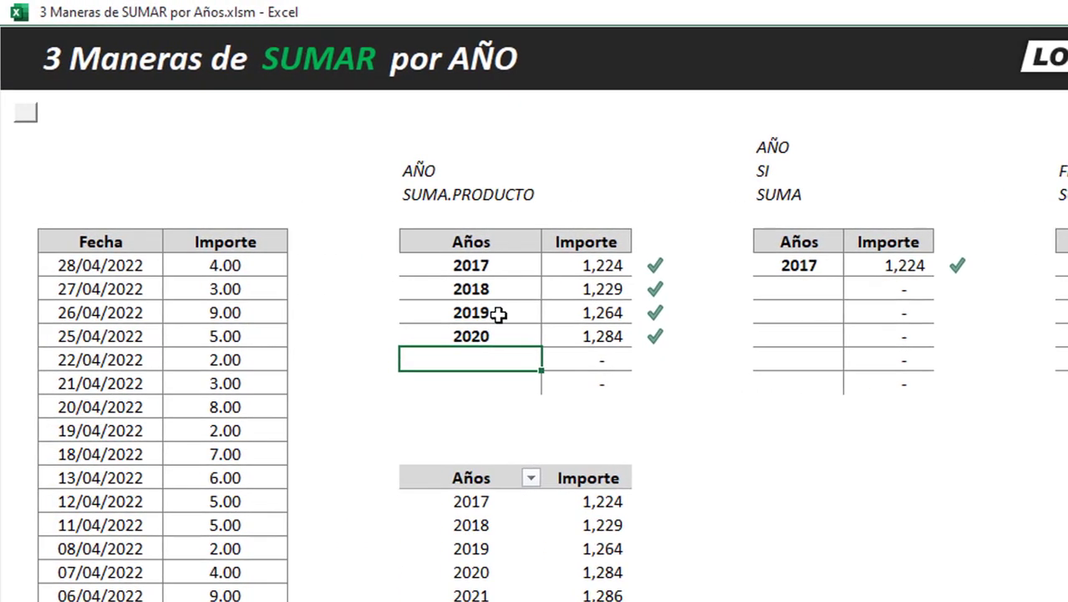
Add 2018 and 2019 below 2017 in the SI table and check the 2018 total
{"action": "left_click", "coordinate": [801, 291]}
{"action": "type", "text": "2018"}
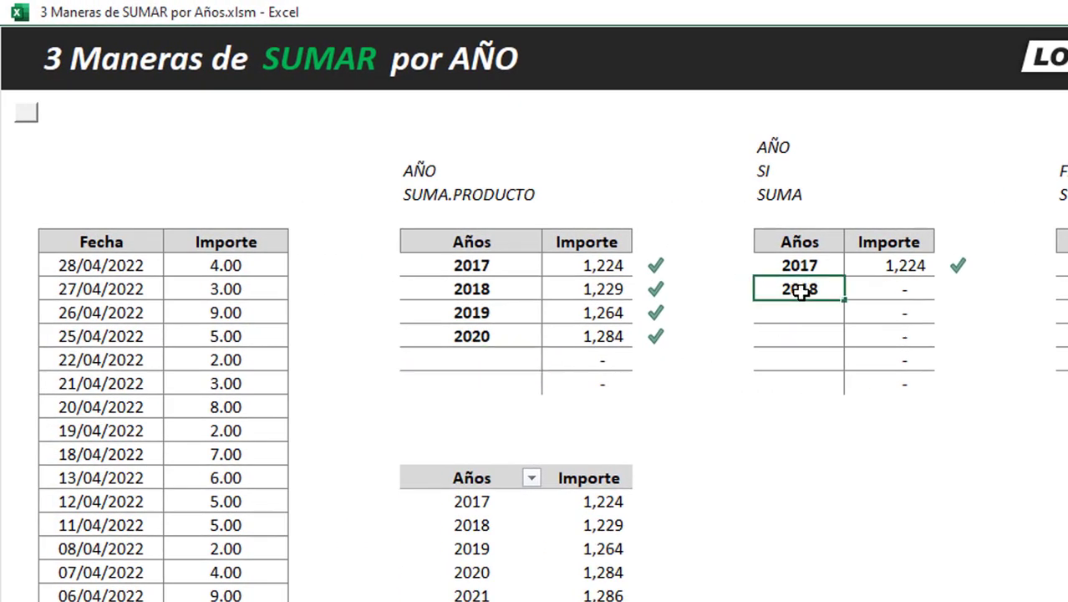
{"action": "key", "text": "Return"}
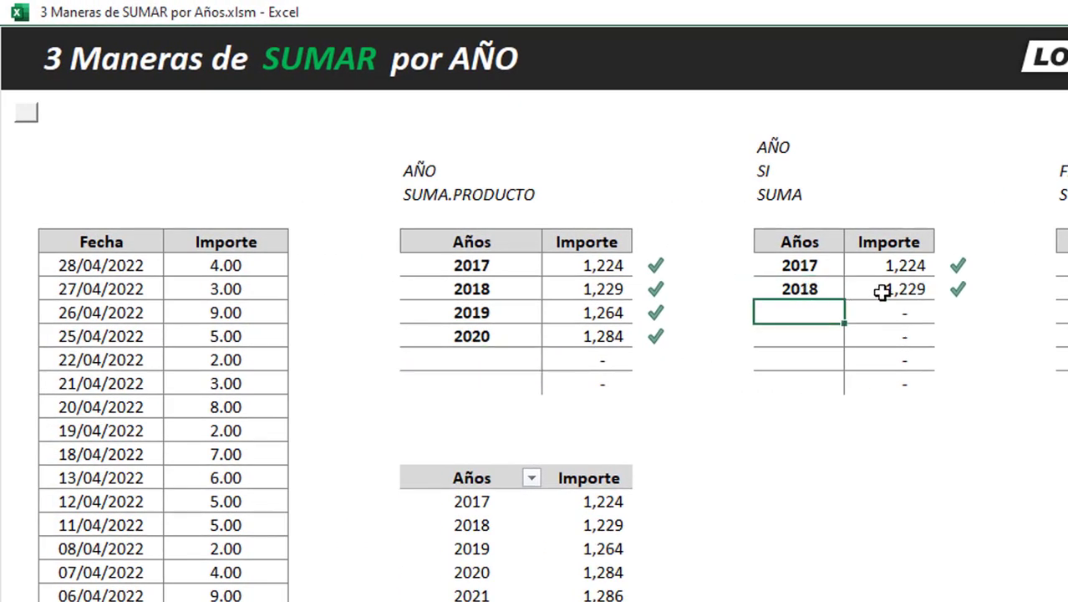
{"action": "left_click", "coordinate": [901, 289]}
{"action": "left_click", "coordinate": [810, 314]}
{"action": "type", "text": "19"}
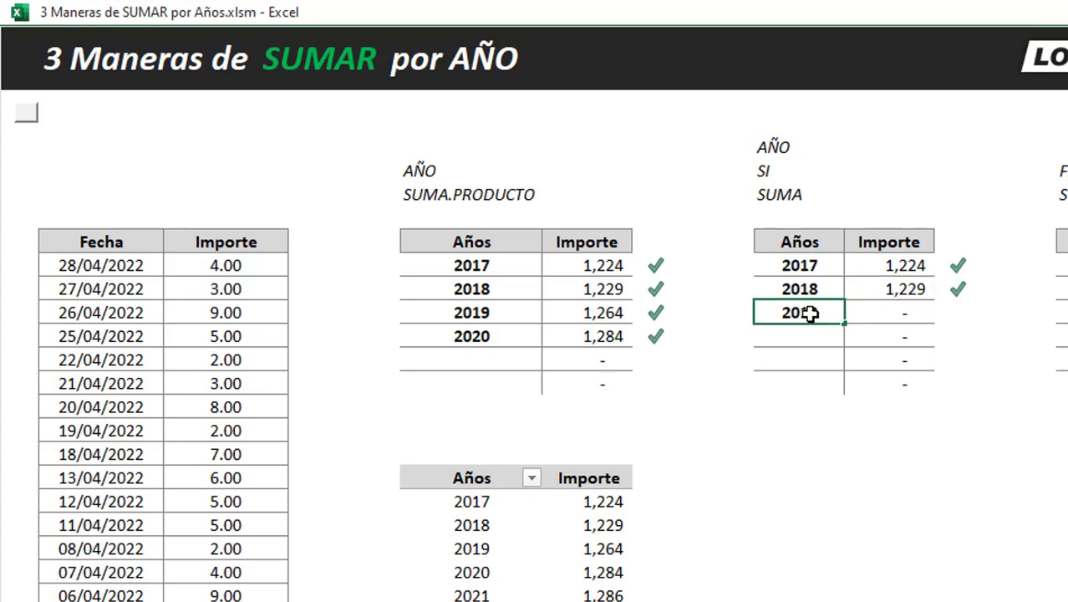
{"action": "key", "text": "Return"}
{"action": "key", "text": "Up"}
{"action": "key", "text": "Right"}
{"action": "key", "text": "Left"}
{"action": "key", "text": "Return"}
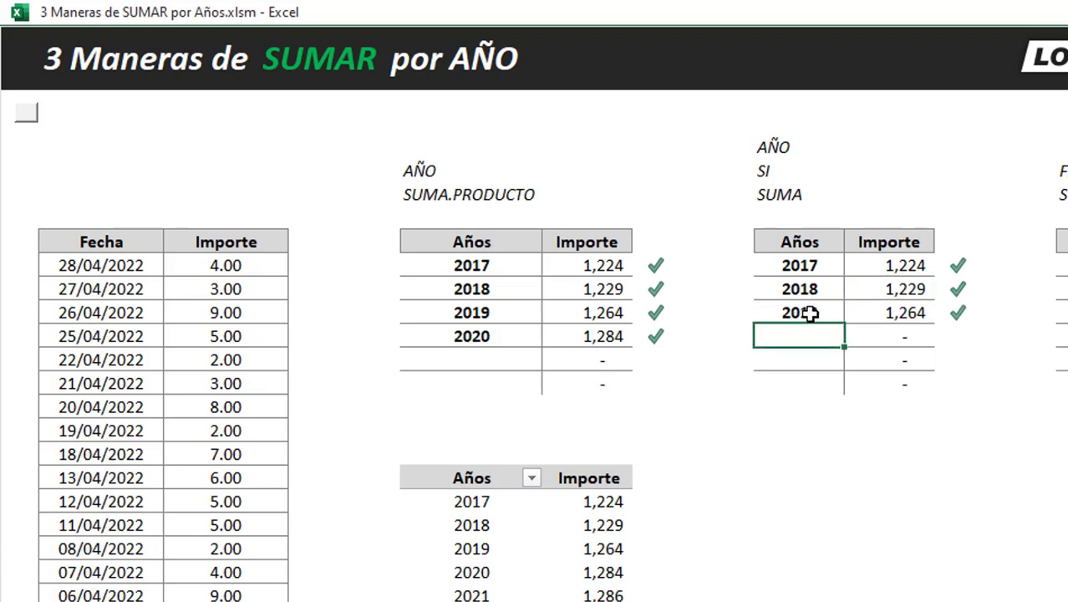
Select the source dates from 28/04/2022 to 08/04/2022 to inspect them, then clear the selection
{"action": "left_click", "coordinate": [121, 265]}
{"action": "left_click", "coordinate": [120, 339]}
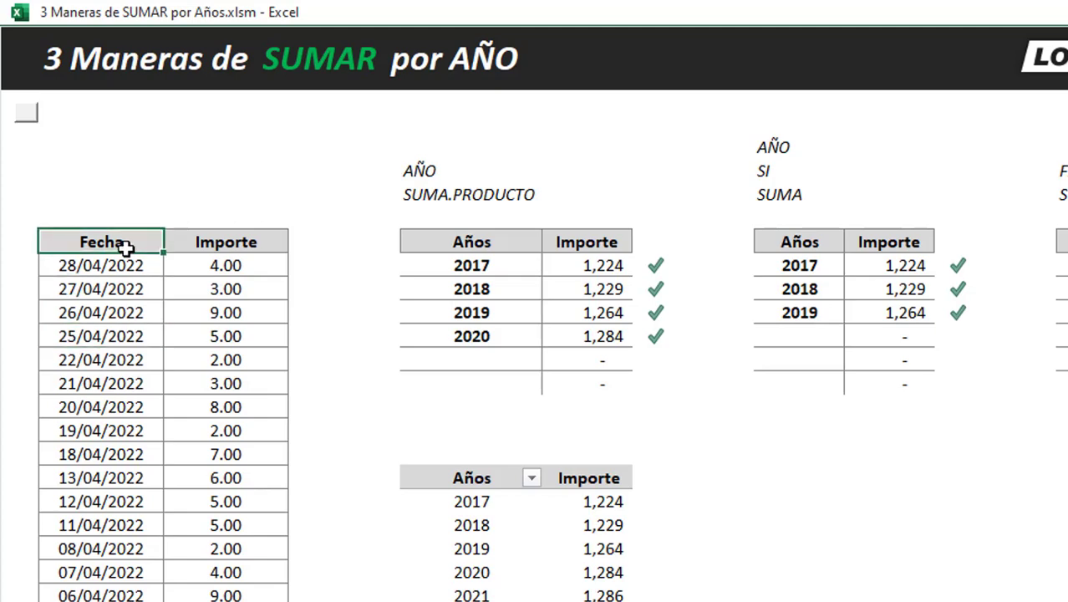
{"action": "left_click_drag", "start_coordinate": [122, 265], "coordinate": [140, 524]}
{"action": "scroll", "coordinate": [140, 524], "scroll_direction": "down", "scroll_amount": 5}
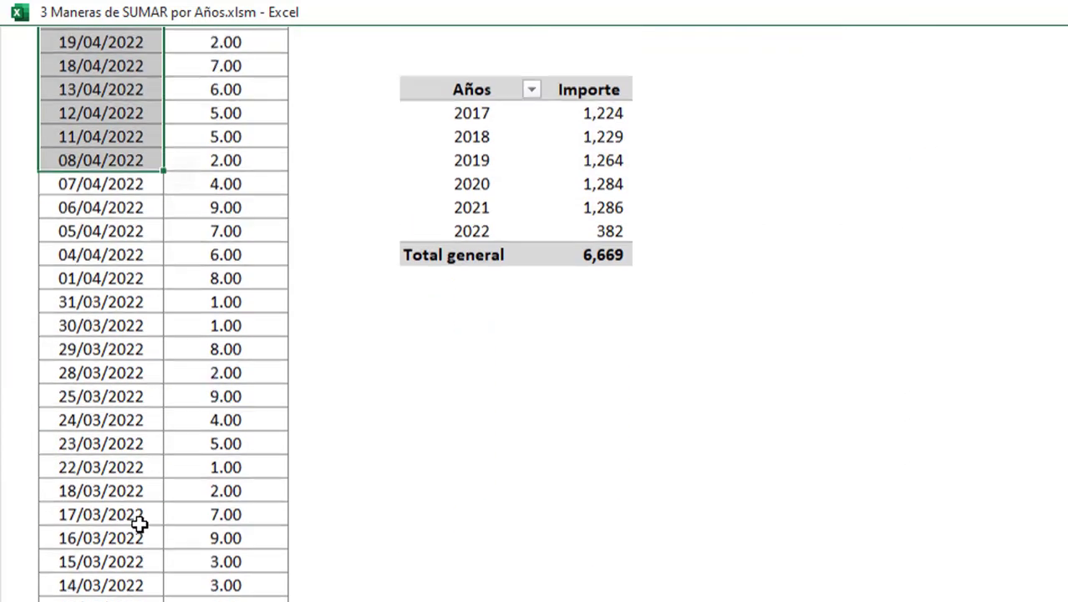
{"action": "scroll", "coordinate": [143, 520], "scroll_direction": "down", "scroll_amount": 3}
{"action": "left_click", "coordinate": [236, 437]}
{"action": "scroll", "coordinate": [229, 437], "scroll_direction": "up", "scroll_amount": 2}
{"action": "scroll", "coordinate": [229, 437], "scroll_direction": "up", "scroll_amount": 4}
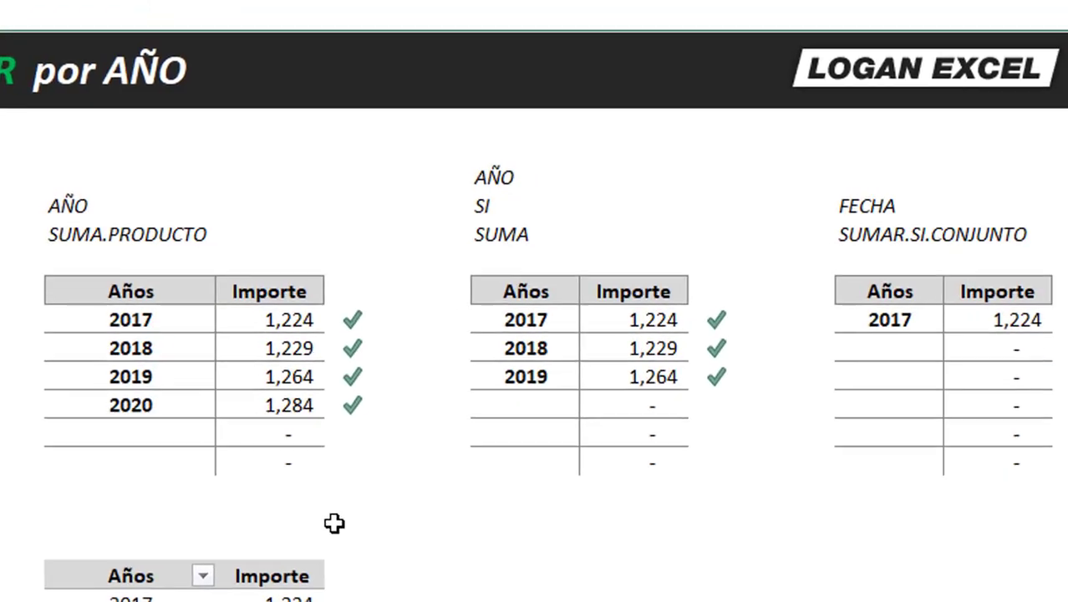
Enter 2018 and 2019 below 2017 in the SUMAR.SI.CONJUNTO table
{"action": "left_click", "coordinate": [401, 437]}
{"action": "left_click", "coordinate": [875, 358]}
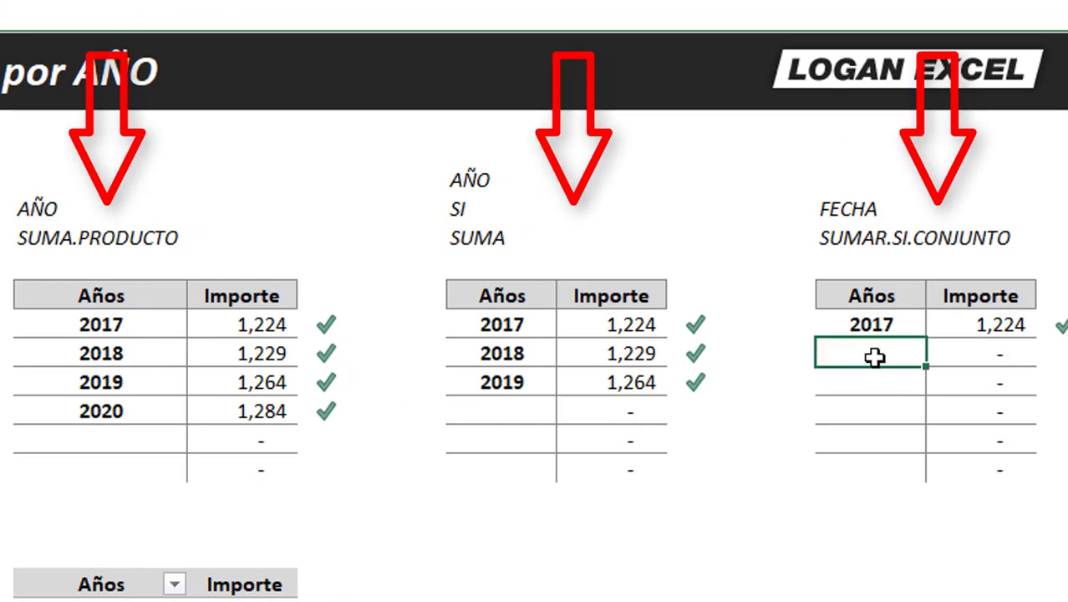
{"action": "type", "text": "2018"}
{"action": "key", "text": "Return"}
{"action": "type", "text": "2019"}
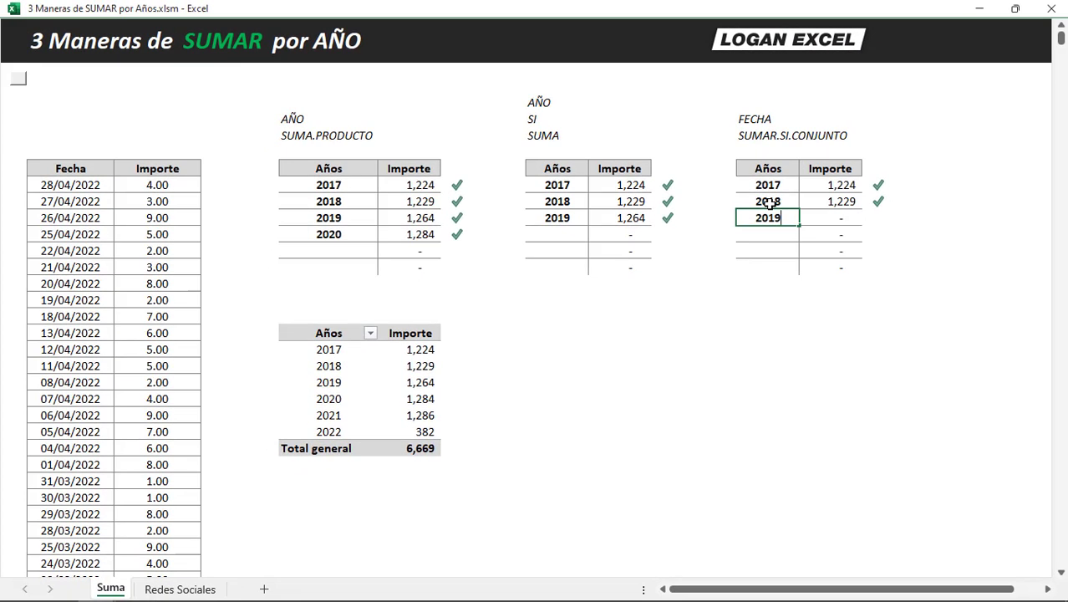
{"action": "key", "text": "Return"}
Add 2020 and 2021 to the SI table's Años column
{"action": "left_click", "coordinate": [557, 235]}
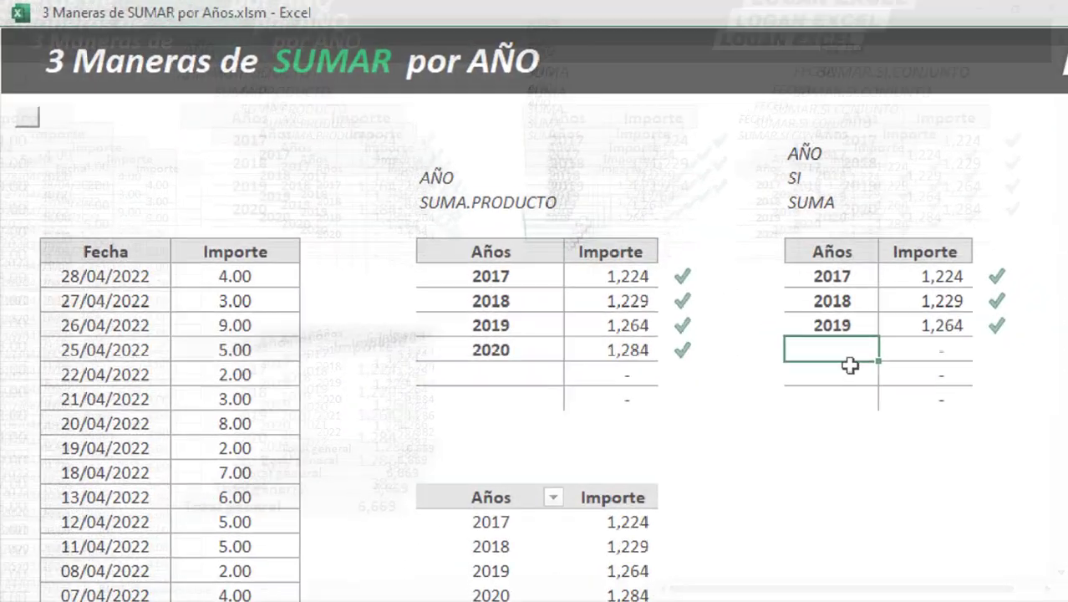
{"action": "type", "text": "2020"}
{"action": "key", "text": "Return"}
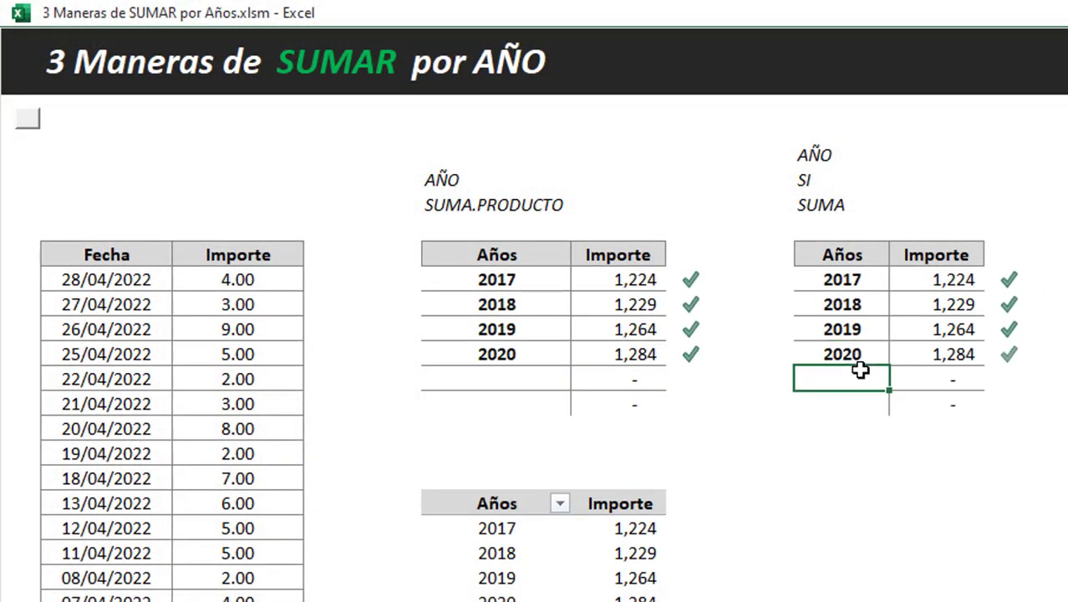
{"action": "key", "text": "Up"}
{"action": "key", "text": "Down"}
{"action": "type", "text": "21"}
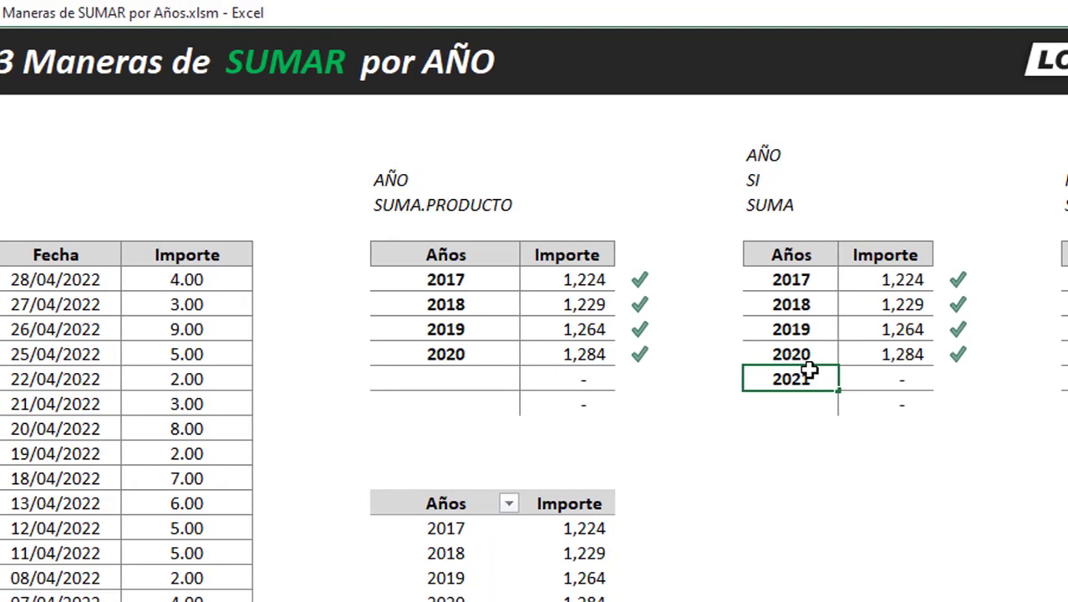
{"action": "key", "text": "Return"}
Enter 2021 in the SUMAR.SI.CONJUNTO table and begin the next year in the first table
{"action": "key", "text": "Up"}
{"action": "key", "text": "Right"}
{"action": "key", "text": "Right"}
{"action": "key", "text": "Right"}
{"action": "key", "text": "Right"}
{"action": "type", "text": "20"}
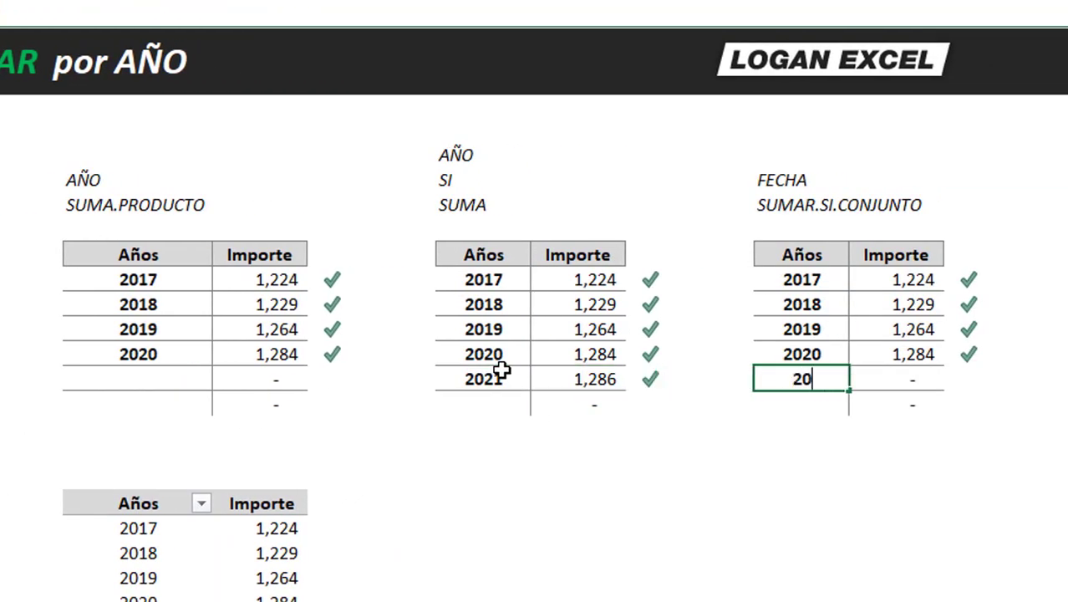
{"action": "type", "text": "21"}
{"action": "key", "text": "Return"}
{"action": "key", "text": "Up"}
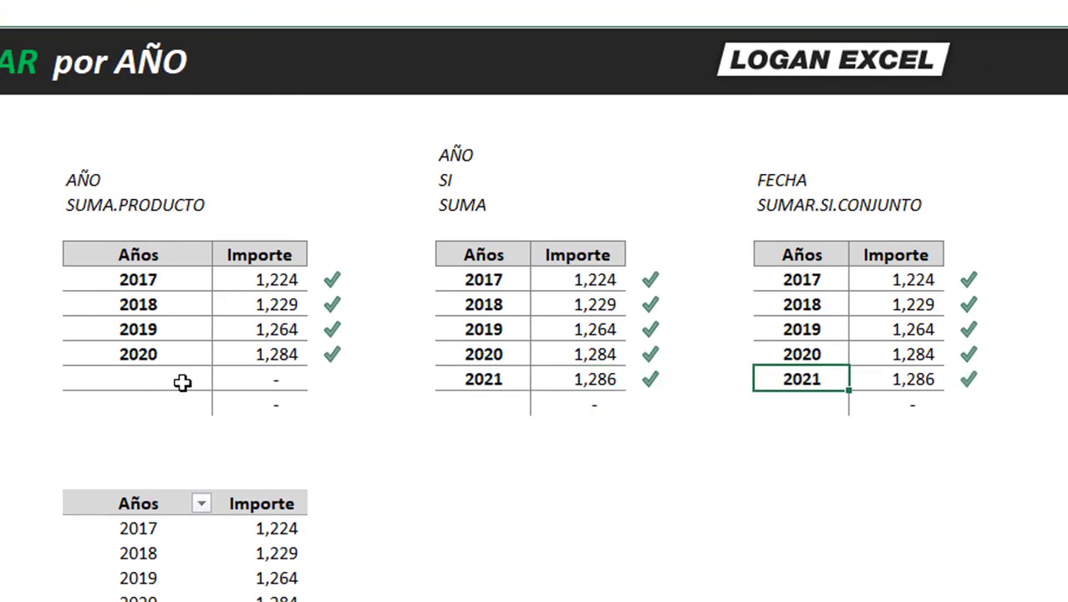
{"action": "left_click", "coordinate": [186, 379]}
{"action": "type", "text": "202"}
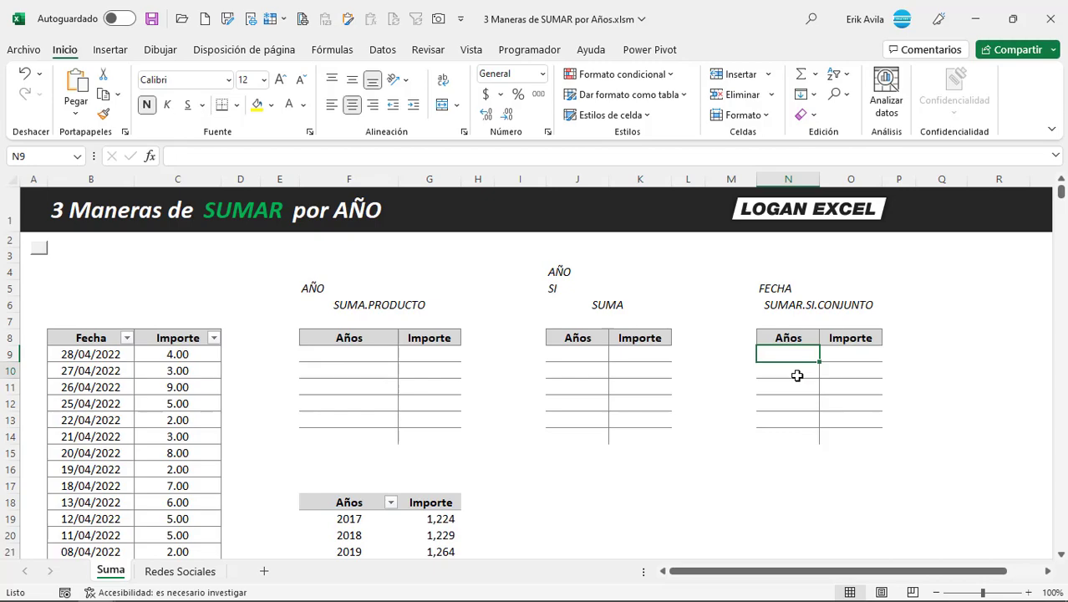
Select the empty year cell N10 below 2017 in the SUMAR.SI.CONJUNTO table
{"action": "left_click", "coordinate": [798, 377]}
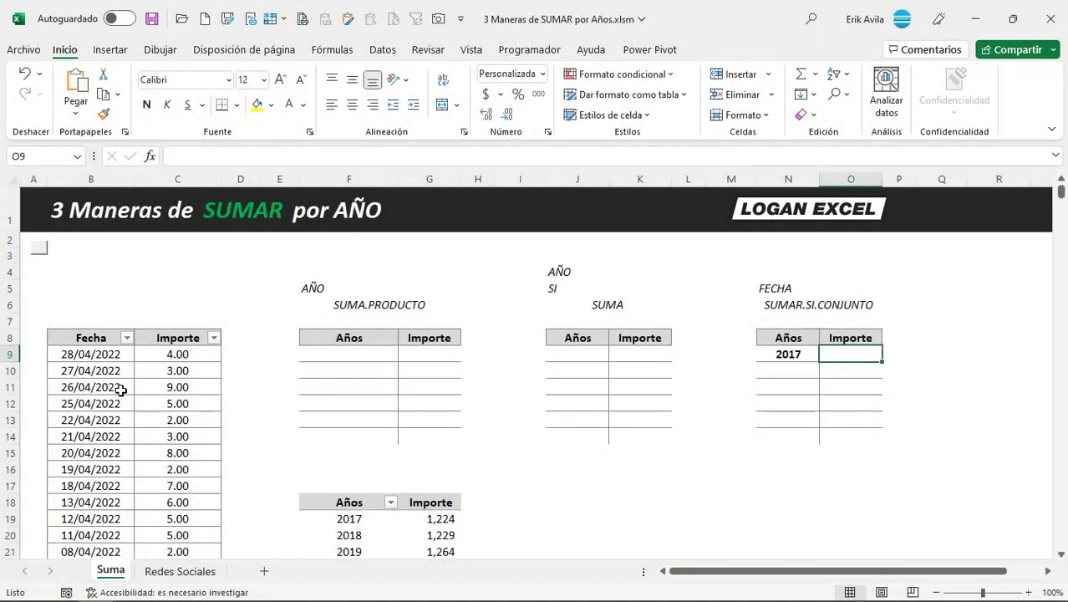
Inspect the Fecha filter years and select Importe values C9:C18 to view their sum
{"action": "left_click", "coordinate": [121, 391]}
{"action": "left_click", "coordinate": [126, 338]}
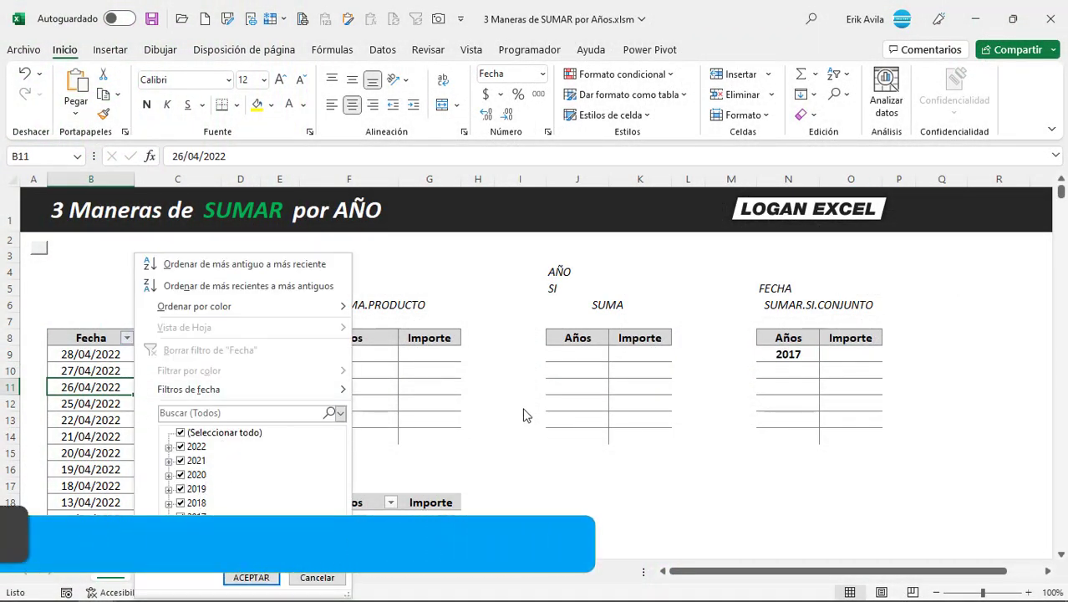
{"action": "key", "text": "Escape"}
{"action": "left_click", "coordinate": [184, 387]}
{"action": "scroll", "coordinate": [184, 387], "scroll_direction": "down", "scroll_amount": 1}
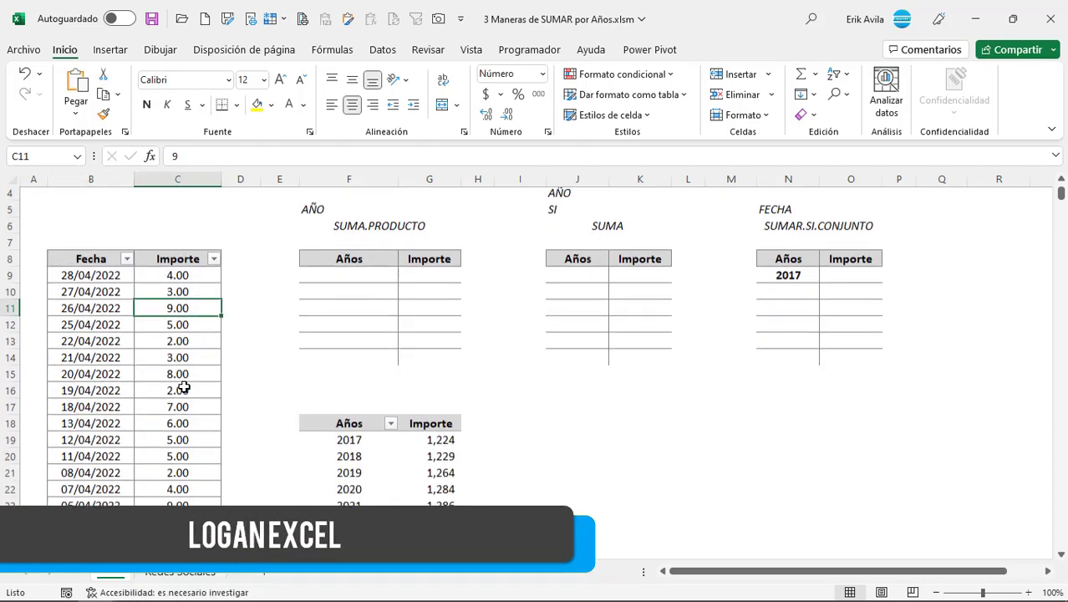
{"action": "scroll", "coordinate": [184, 387], "scroll_direction": "up", "scroll_amount": 1}
{"action": "left_click_drag", "start_coordinate": [178, 354], "coordinate": [175, 495]}
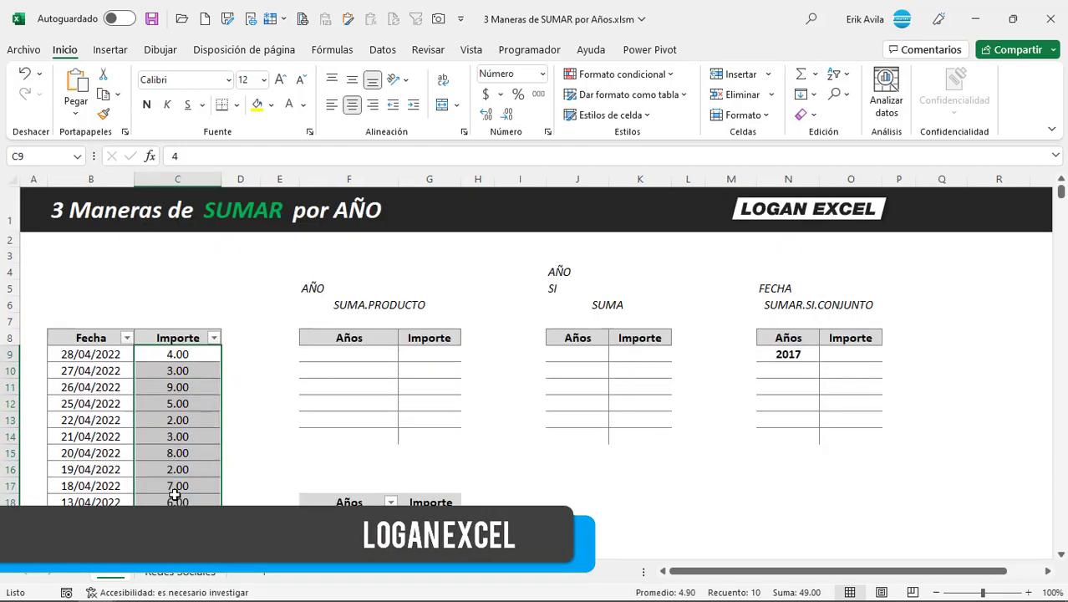
Start =SUMAR.SI.CONJUNTO in the 2017 Importe cell O9 and bring up its argument dialog
{"action": "left_click", "coordinate": [788, 338]}
{"action": "left_click", "coordinate": [852, 355]}
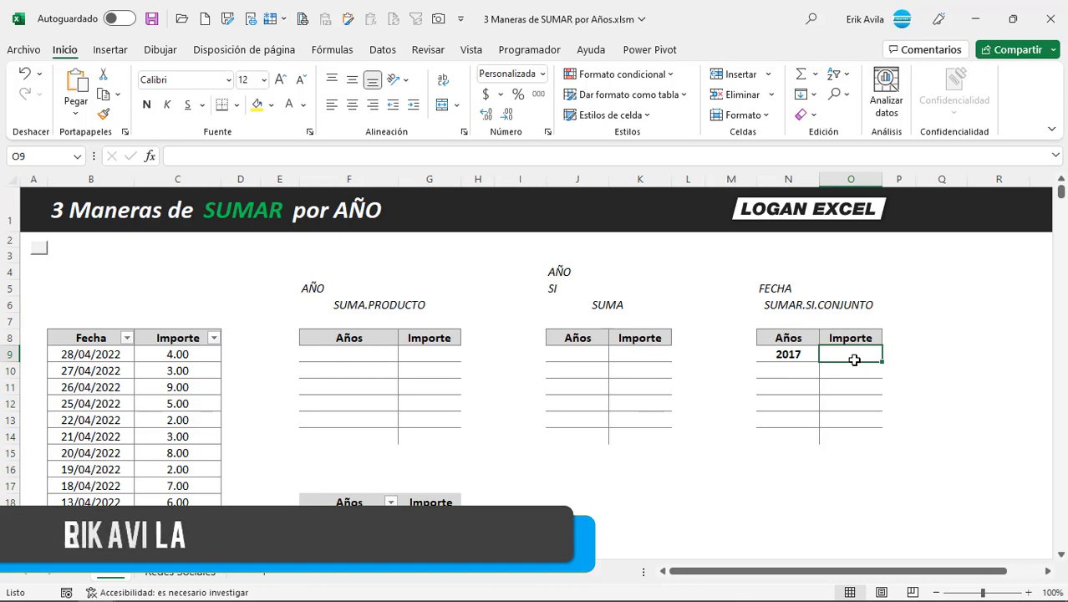
{"action": "type", "text": "=su"}
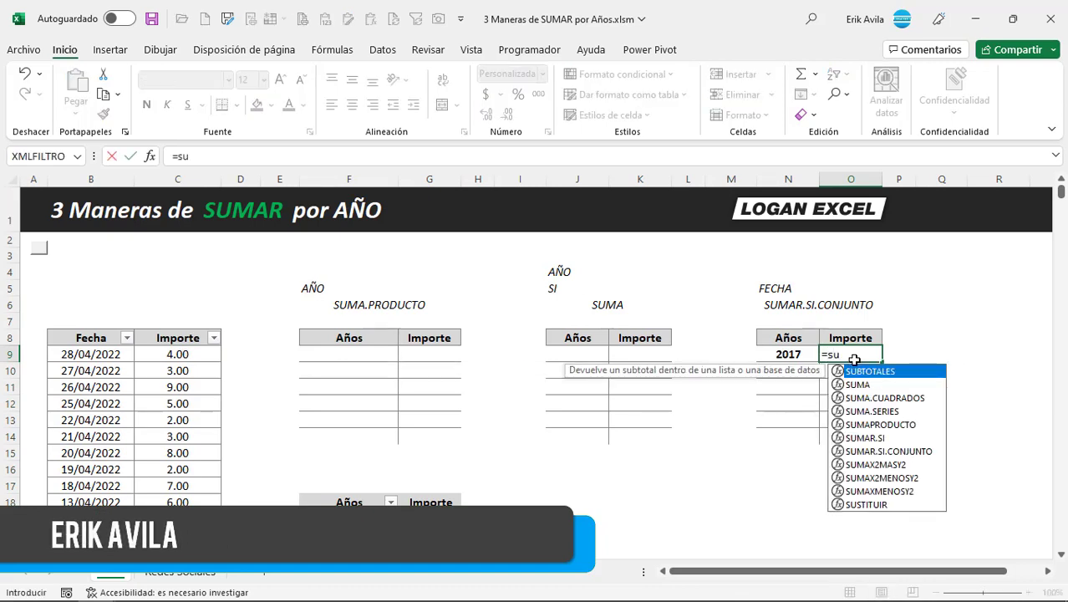
{"action": "type", "text": "ma"}
{"action": "left_click", "coordinate": [880, 438]}
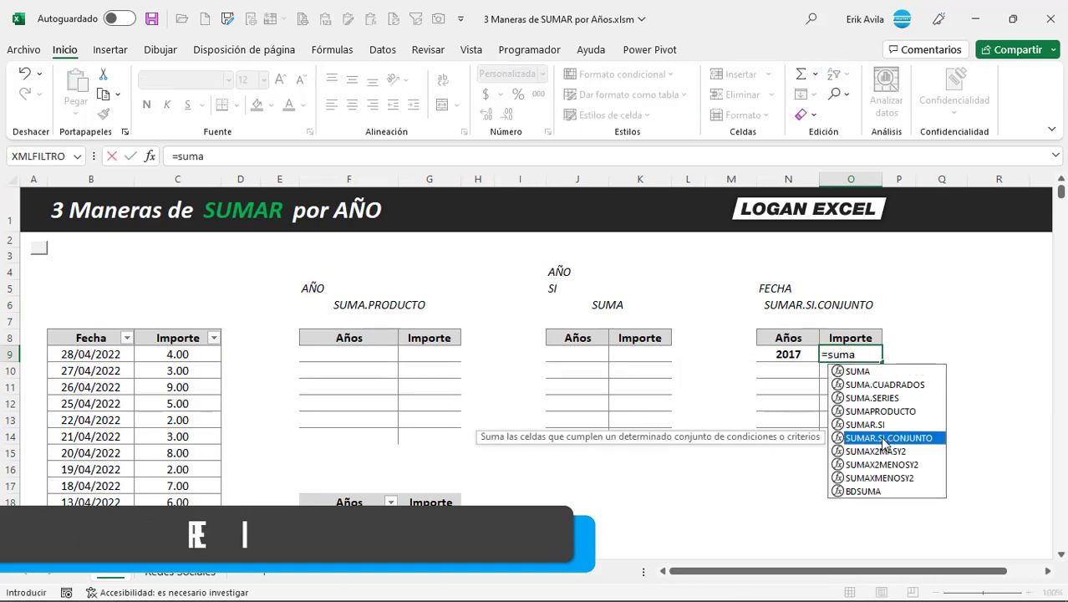
{"action": "double_click", "coordinate": [880, 438]}
{"action": "left_click", "coordinate": [149, 156]}
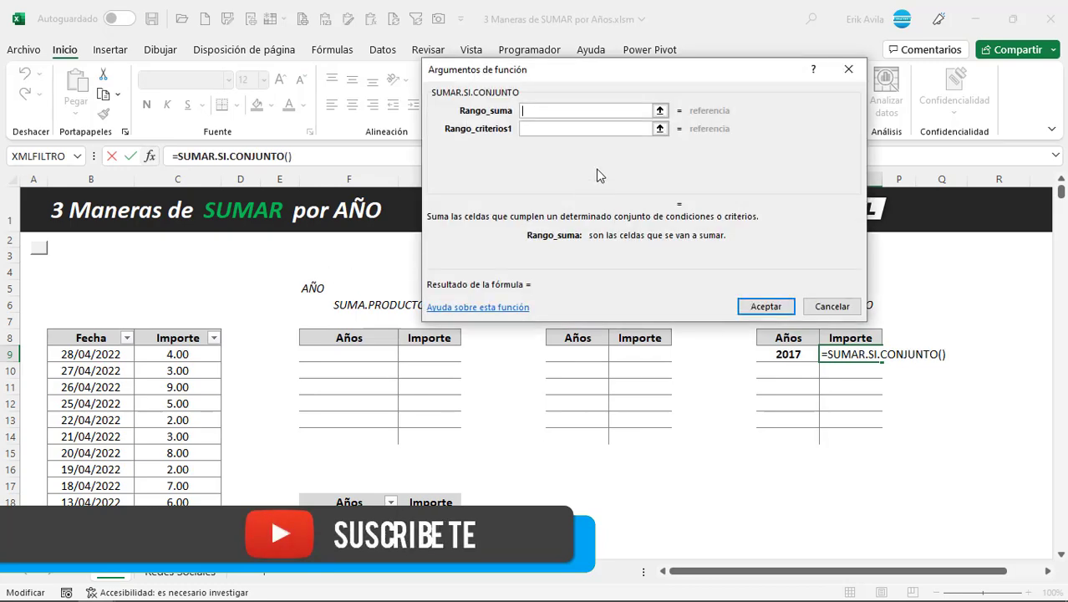
Set the sum range Rango_suma to the absolute Importe column $C$9:$C$1346
{"action": "left_click_drag", "start_coordinate": [656, 78], "coordinate": [500, 69]}
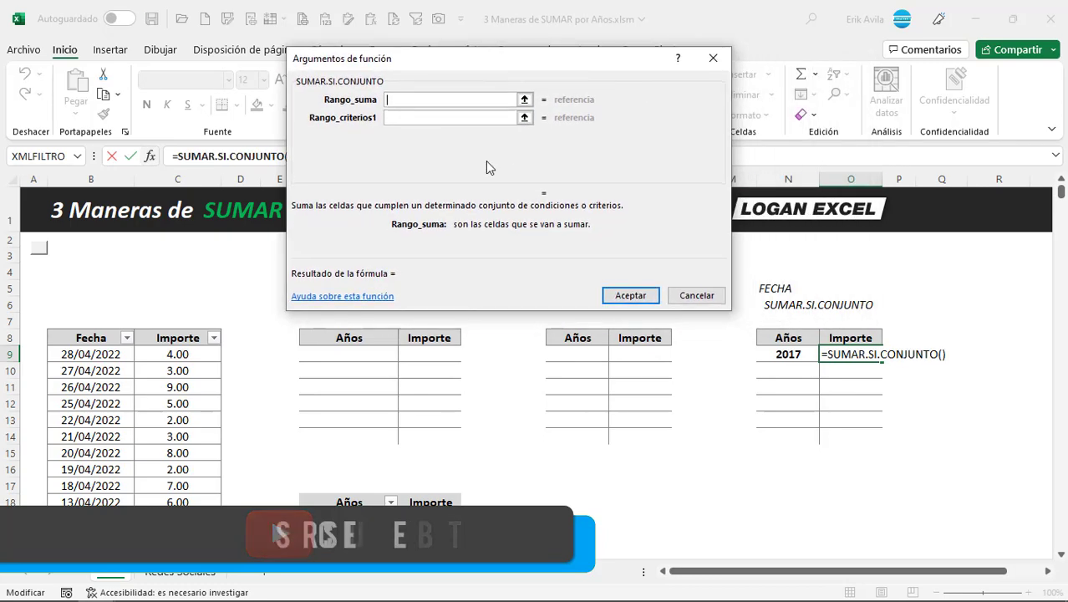
{"action": "left_click", "coordinate": [150, 402]}
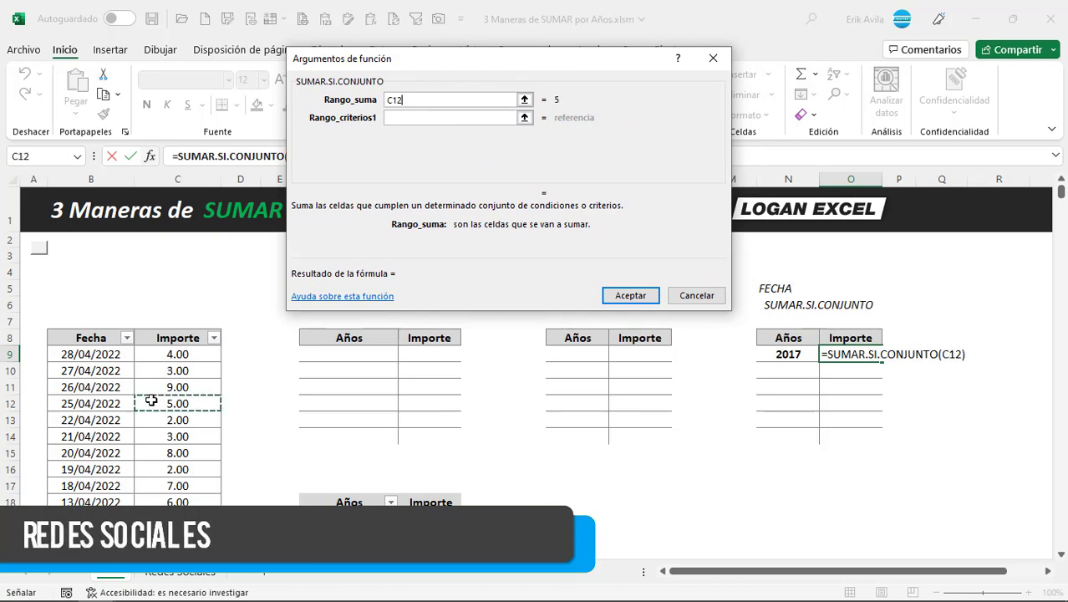
{"action": "key", "text": "Up"}
{"action": "key", "text": "Up"}
{"action": "key", "text": "Up"}
{"action": "key", "text": "ctrl+shift+Down"}
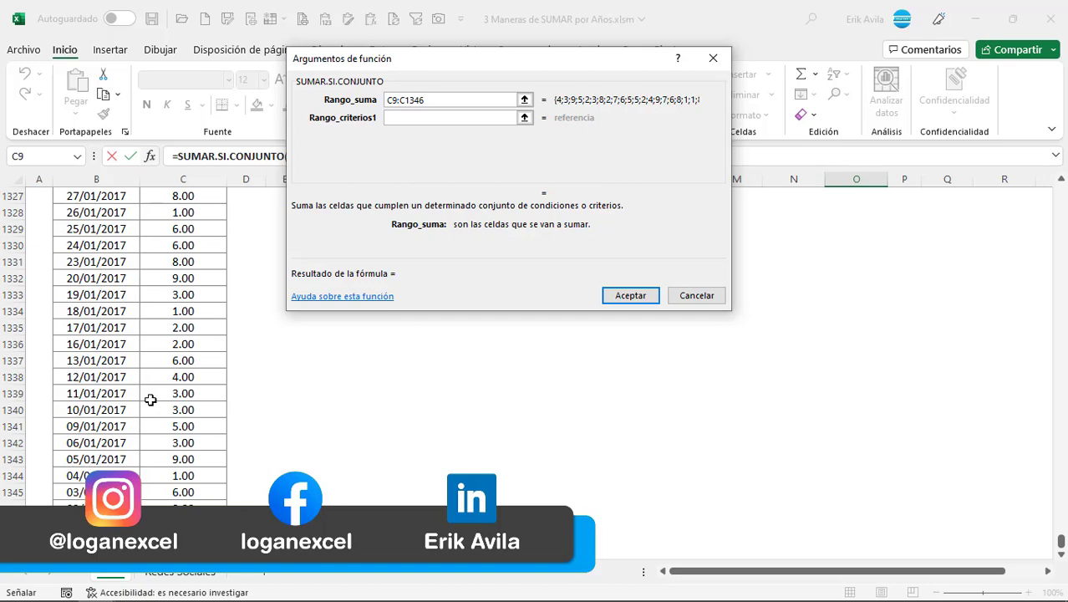
{"action": "key", "text": "F4"}
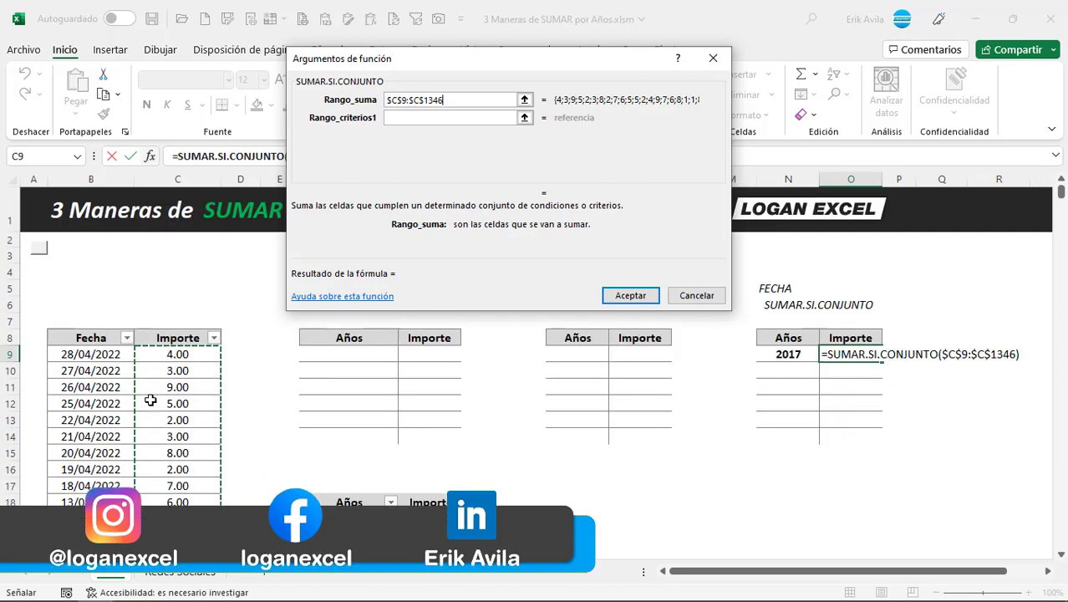
{"action": "key", "text": "Tab"}
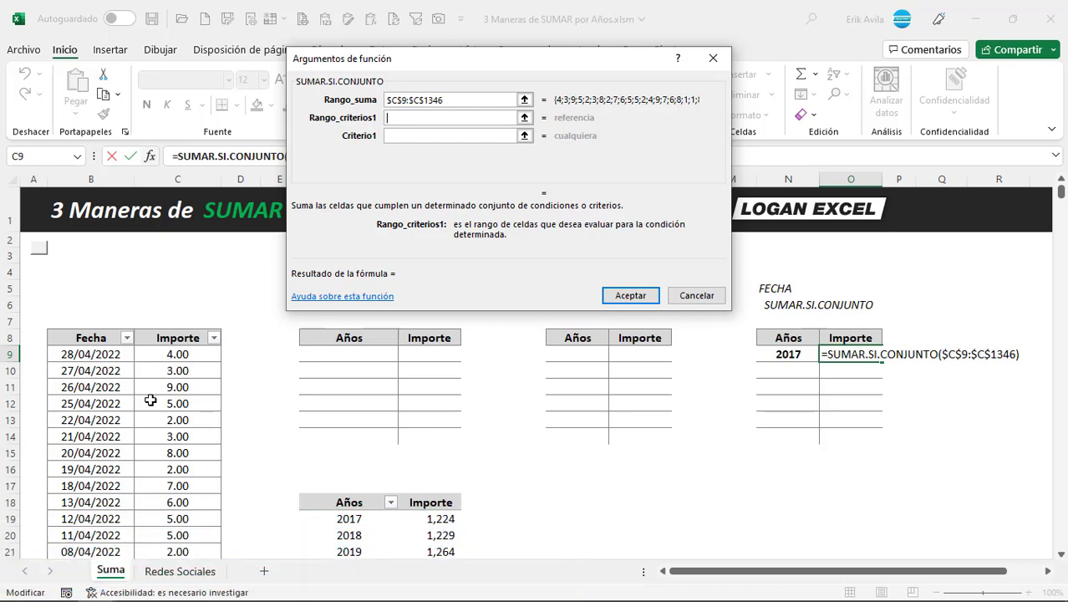
Set Rango_criterios1 to $B$9:$B$1346 and Criterio1 to ">="&, then accept
{"action": "left_click", "coordinate": [97, 388]}
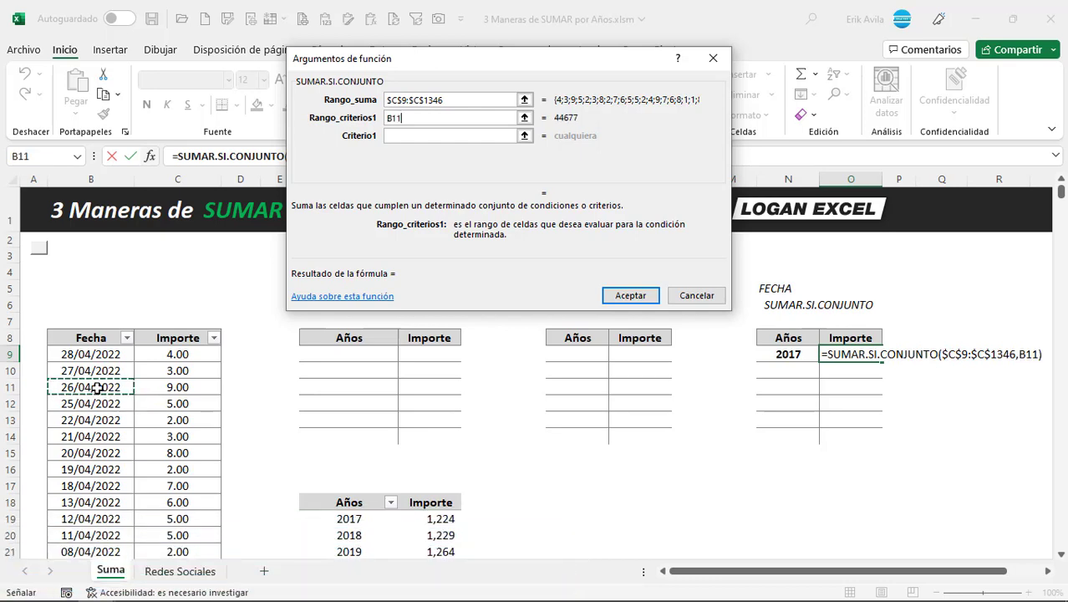
{"action": "key", "text": "Up"}
{"action": "key", "text": "Up"}
{"action": "key", "text": "Up"}
{"action": "key", "text": "Down"}
{"action": "key", "text": "ctrl+shift+Down"}
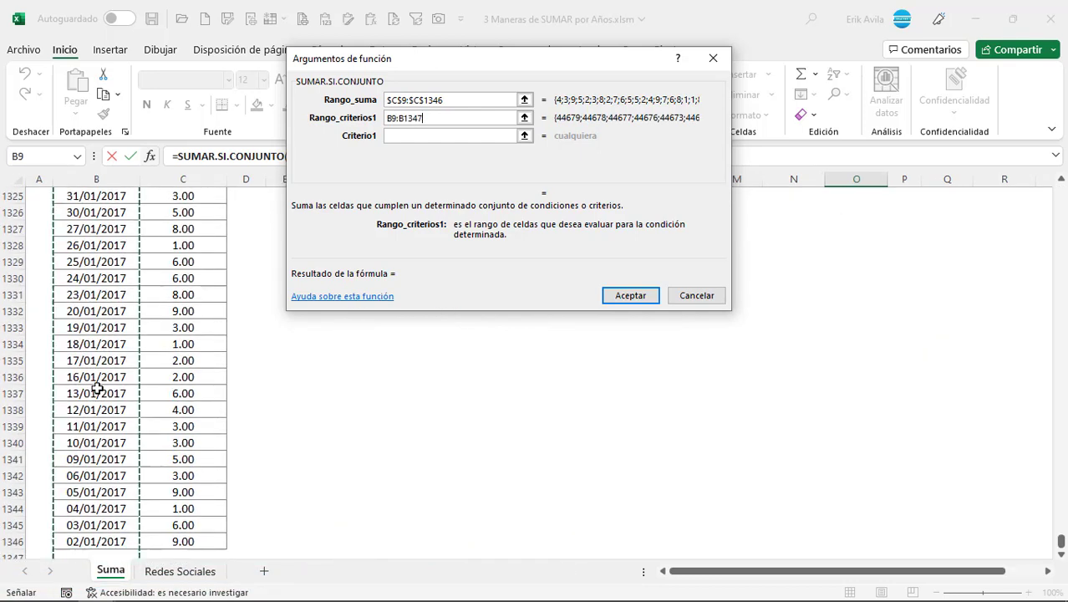
{"action": "key", "text": "F4"}
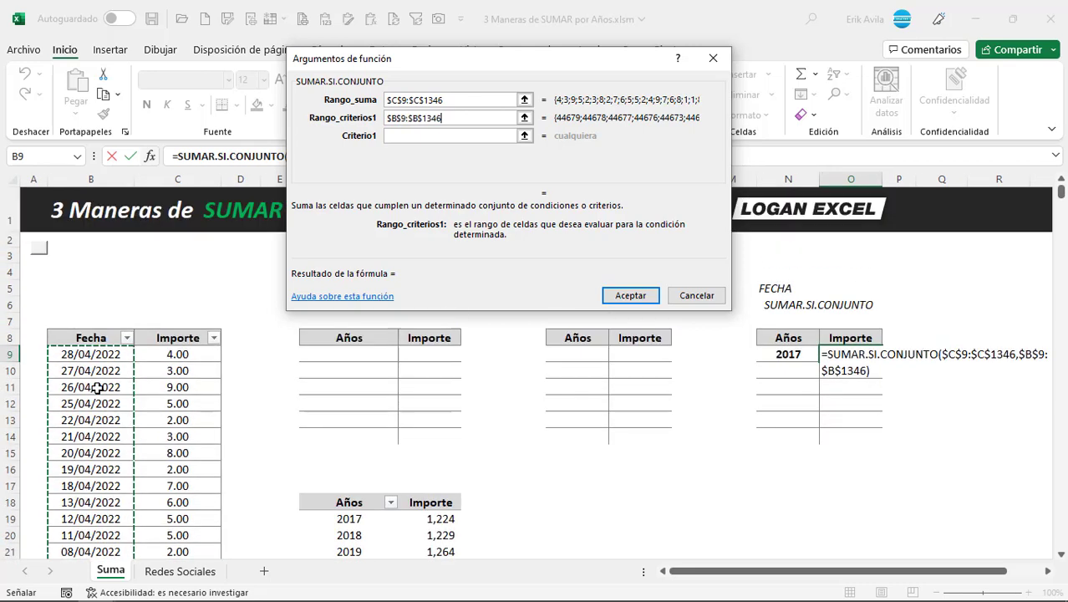
{"action": "key", "text": "Tab"}
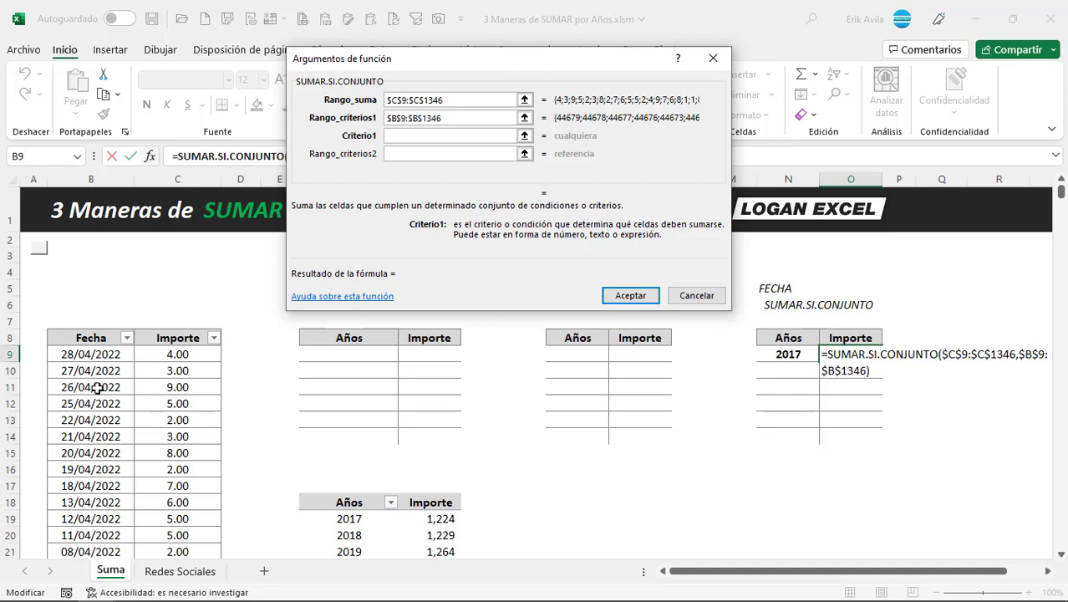
{"action": "type", "text": "\""}
{"action": "type", "text": "\"&"}
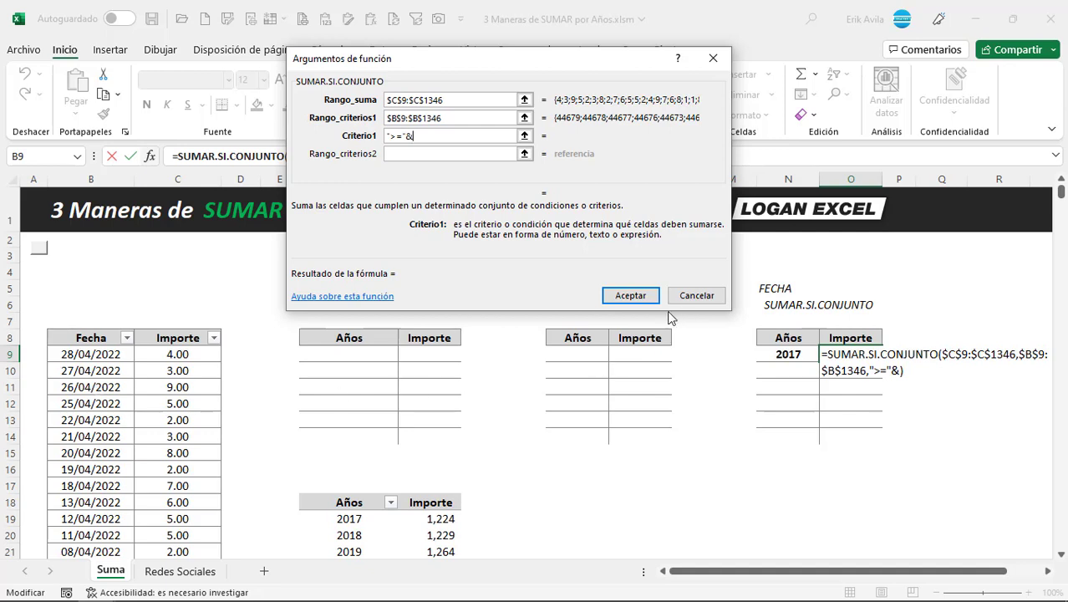
{"action": "left_click", "coordinate": [632, 298]}
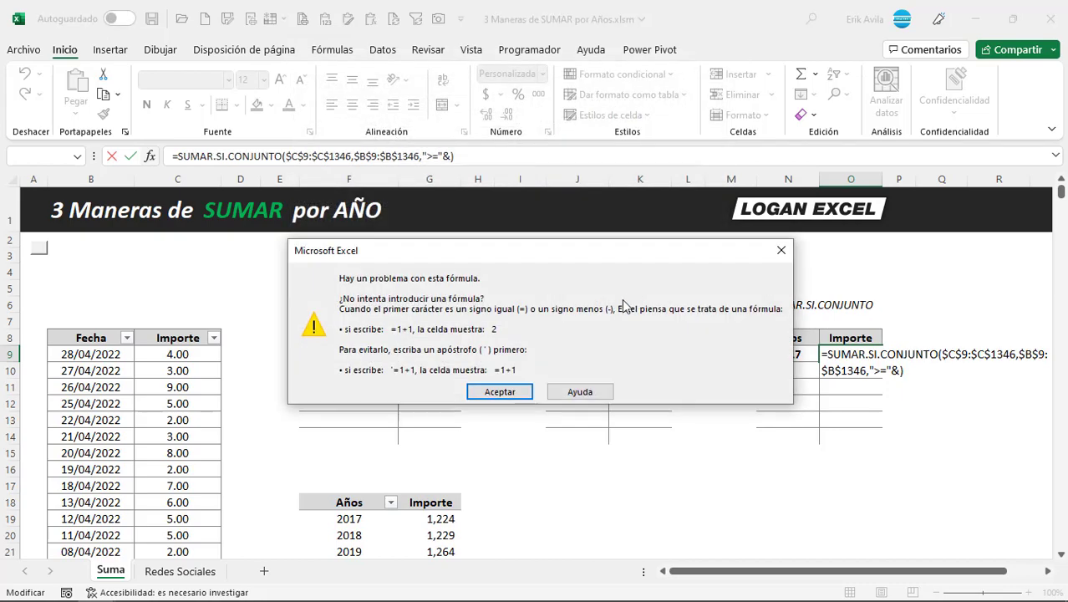
Dismiss the error and complete the first criterion as ">="&FECHA(N9,1,1)
{"action": "left_click", "coordinate": [495, 387]}
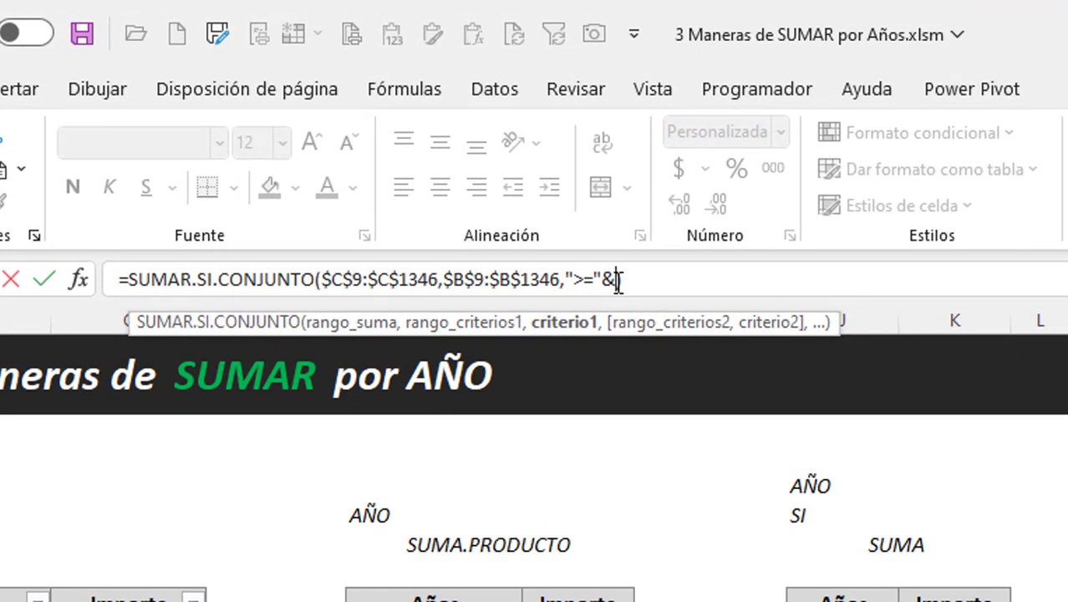
{"action": "type", "text": "fec"}
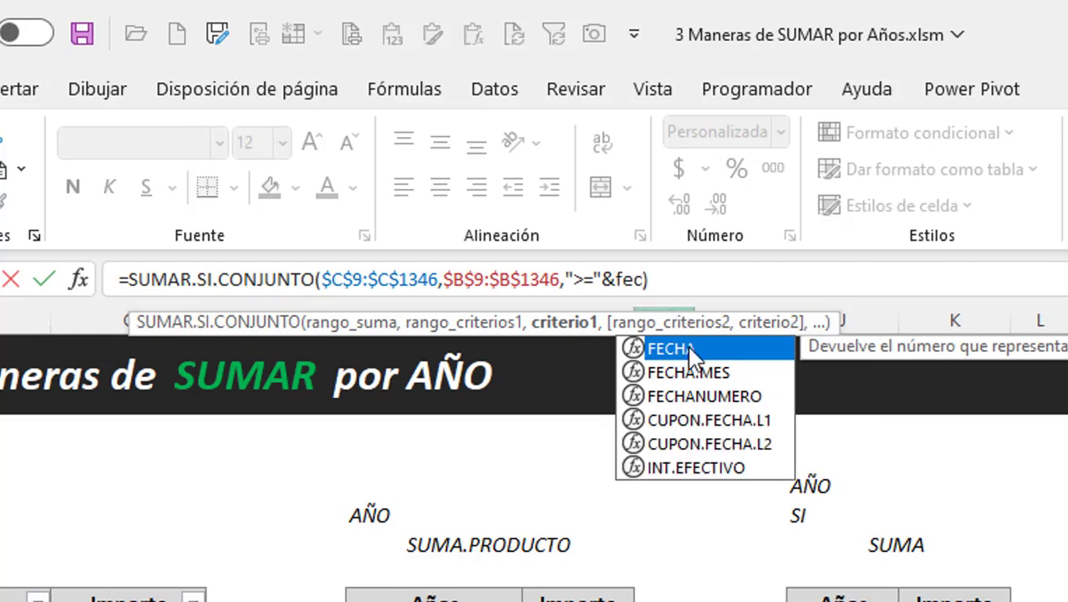
{"action": "double_click", "coordinate": [691, 354]}
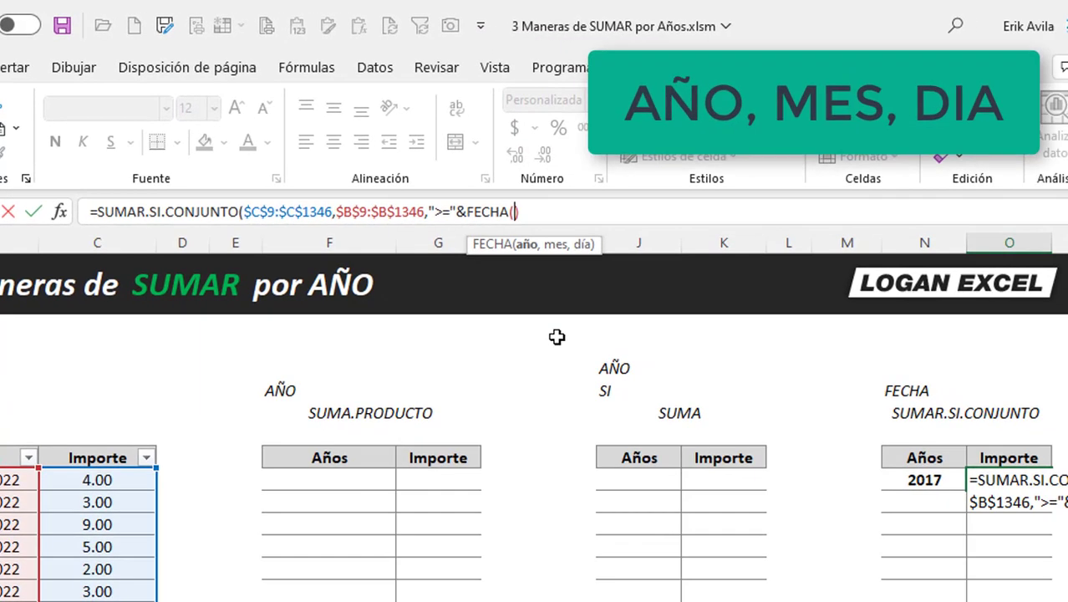
{"action": "left_click", "coordinate": [928, 485]}
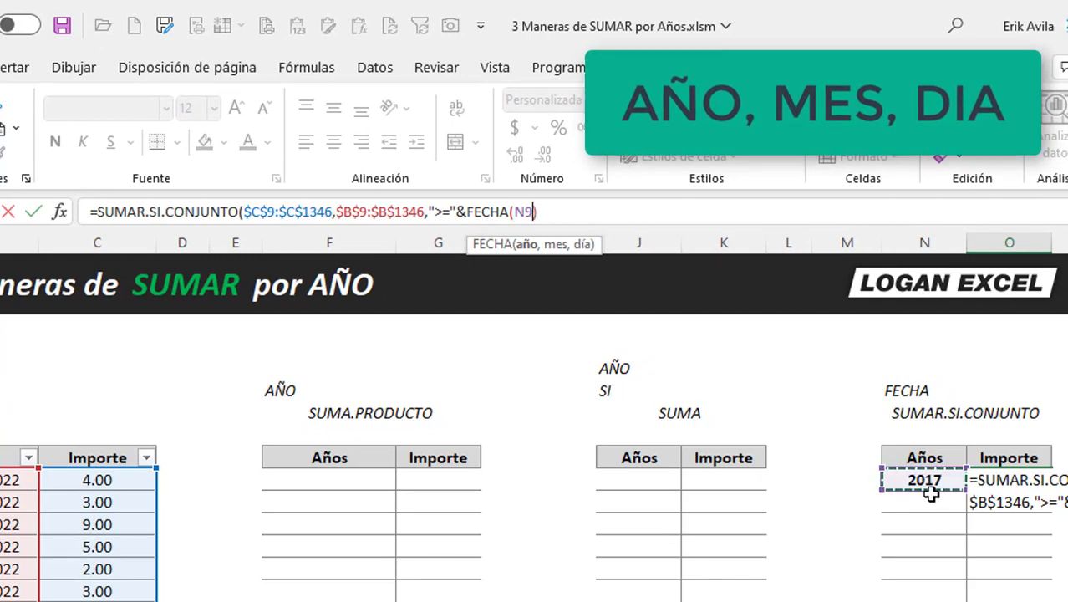
{"action": "type", "text": ",1"}
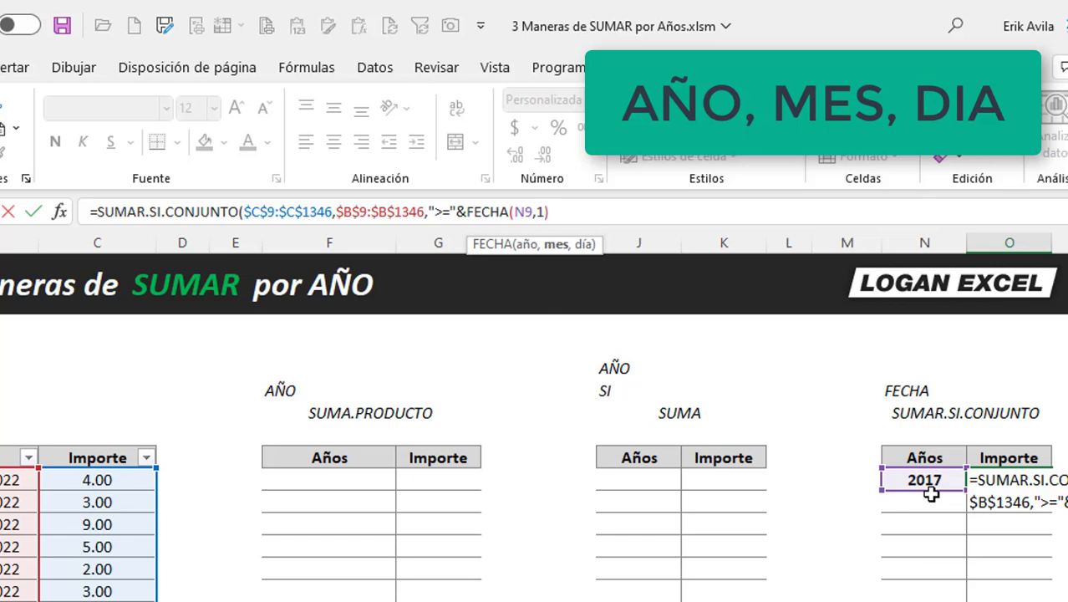
{"action": "type", "text": ","}
{"action": "type", "text": "))"}
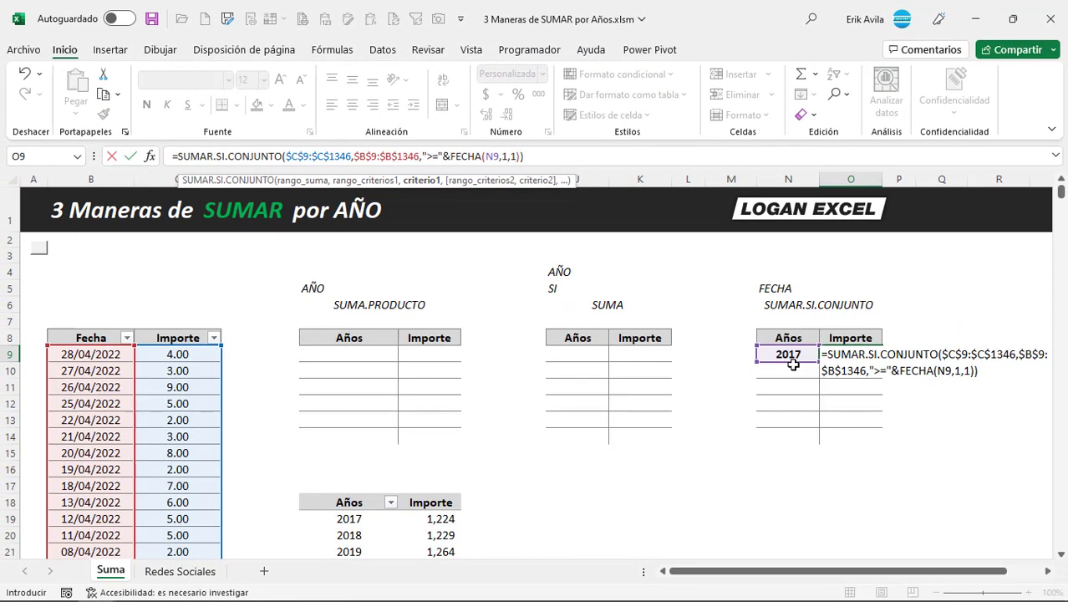
{"action": "type", "text": ","}
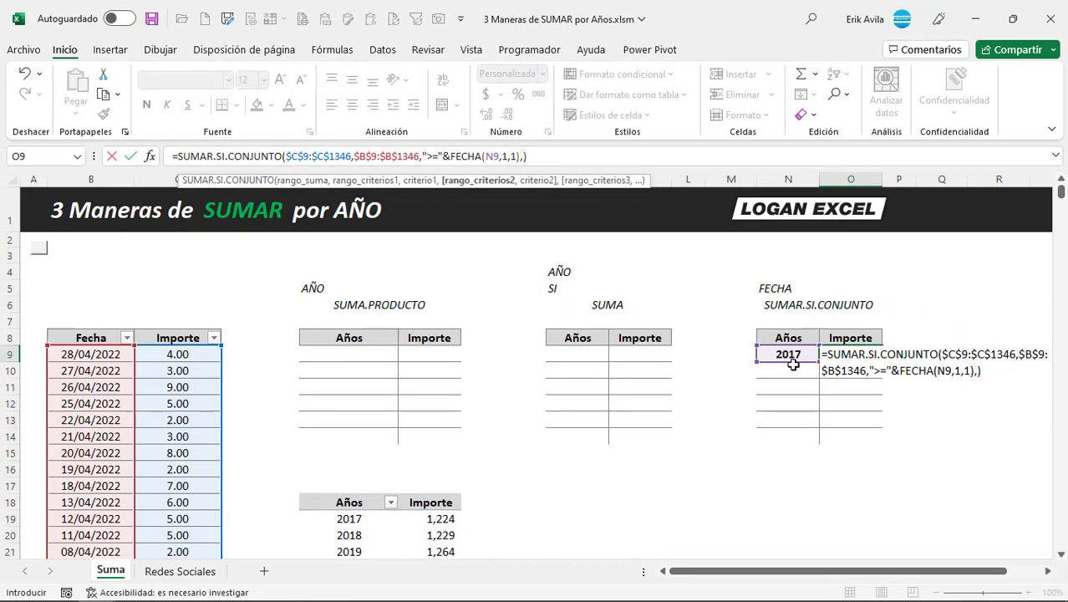
Set the second criteria range Rango_criterios2 to the absolute dates $B$9:$B$1346
{"action": "left_click", "coordinate": [150, 156]}
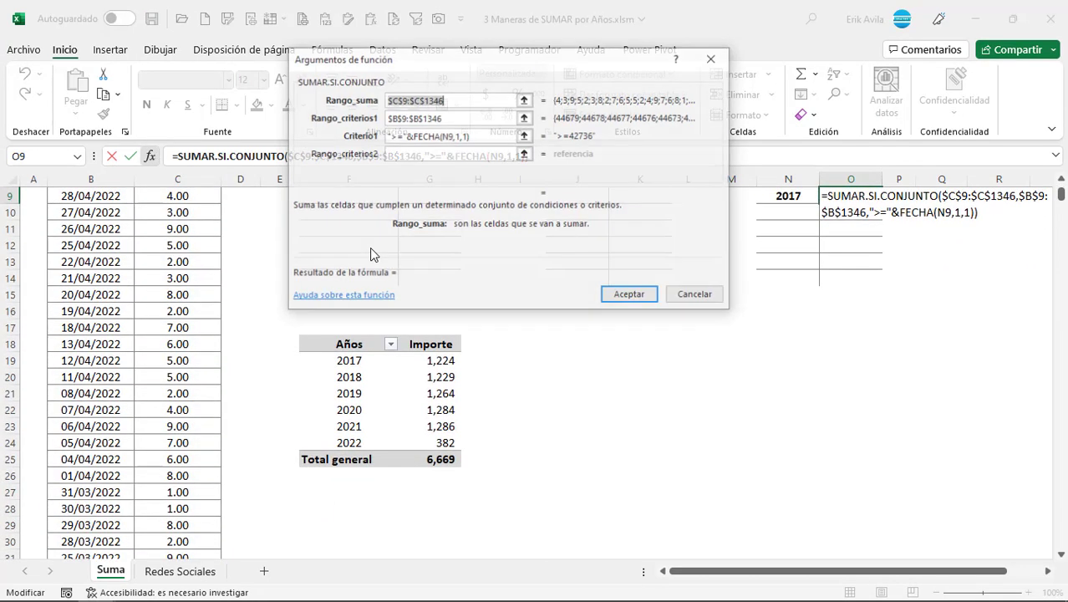
{"action": "left_click", "coordinate": [416, 153]}
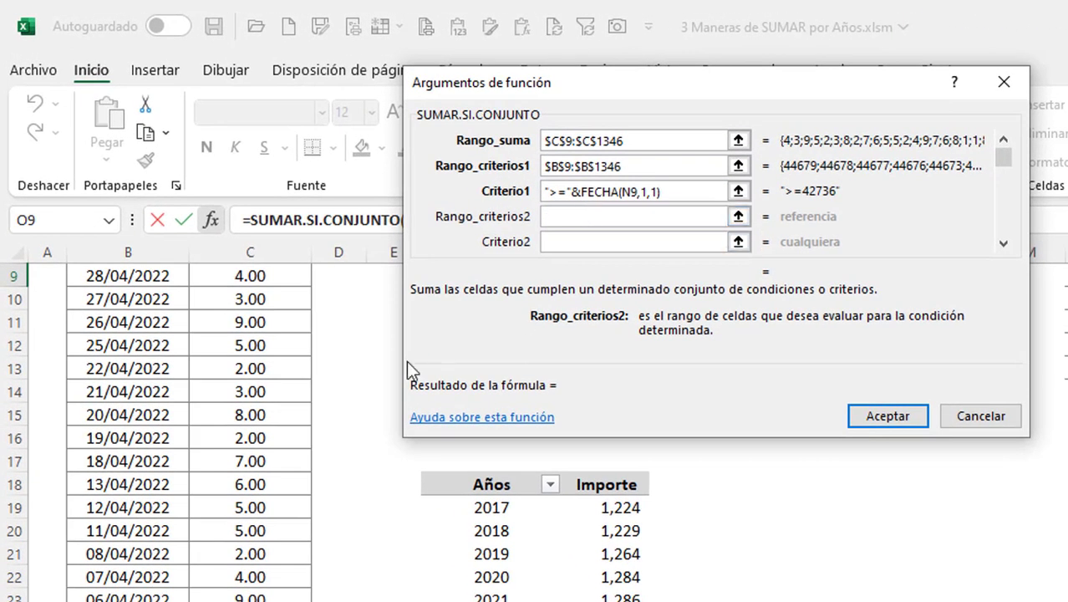
{"action": "scroll", "coordinate": [186, 410], "scroll_direction": "up", "scroll_amount": 2}
{"action": "left_click", "coordinate": [182, 410]}
{"action": "key", "text": "Up"}
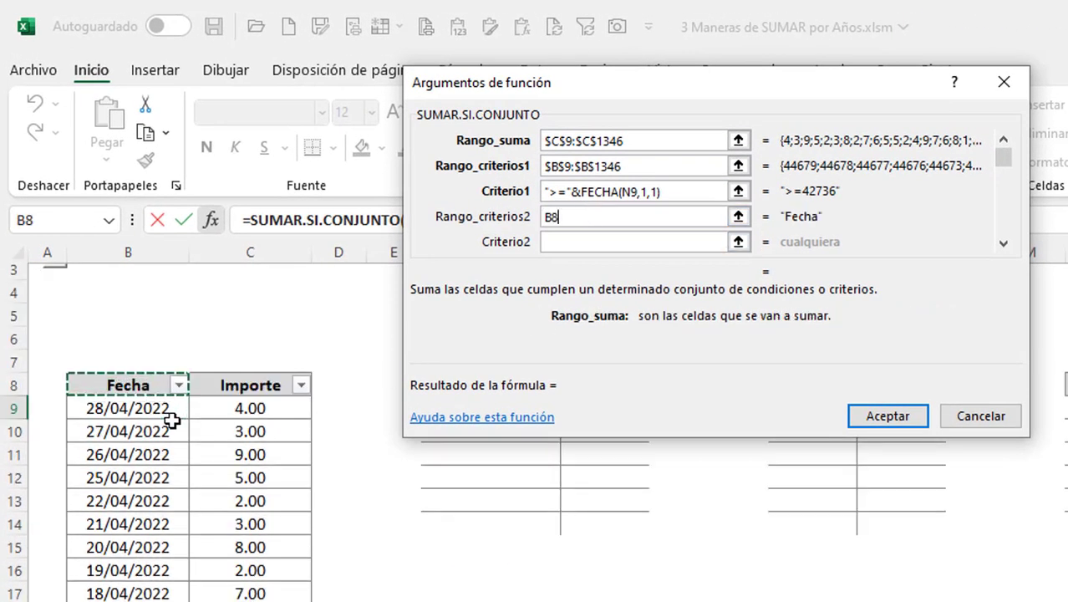
{"action": "key", "text": "Down"}
{"action": "key", "text": "ctrl+shift+Down"}
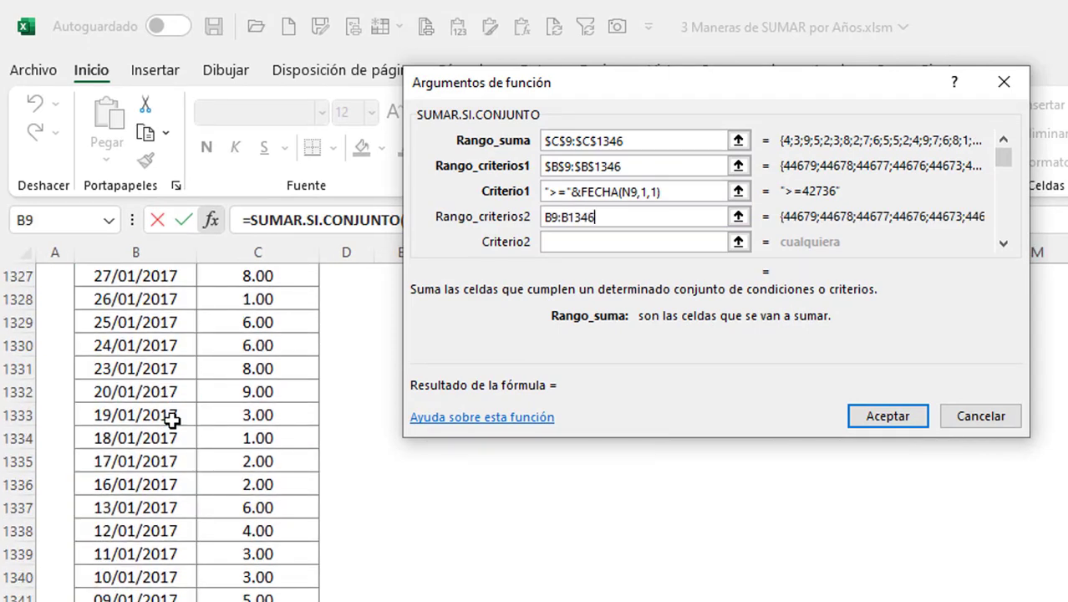
{"action": "key", "text": "F4"}
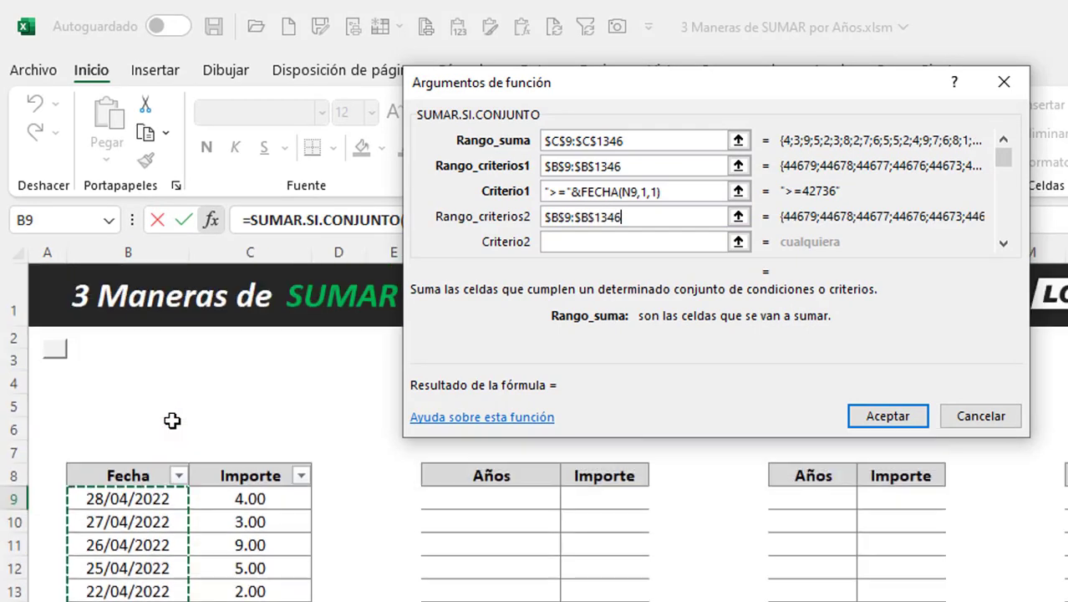
Enter Criterio2 as "<="&FECHA( and accept the unfinished arguments
{"action": "left_click", "coordinate": [590, 244]}
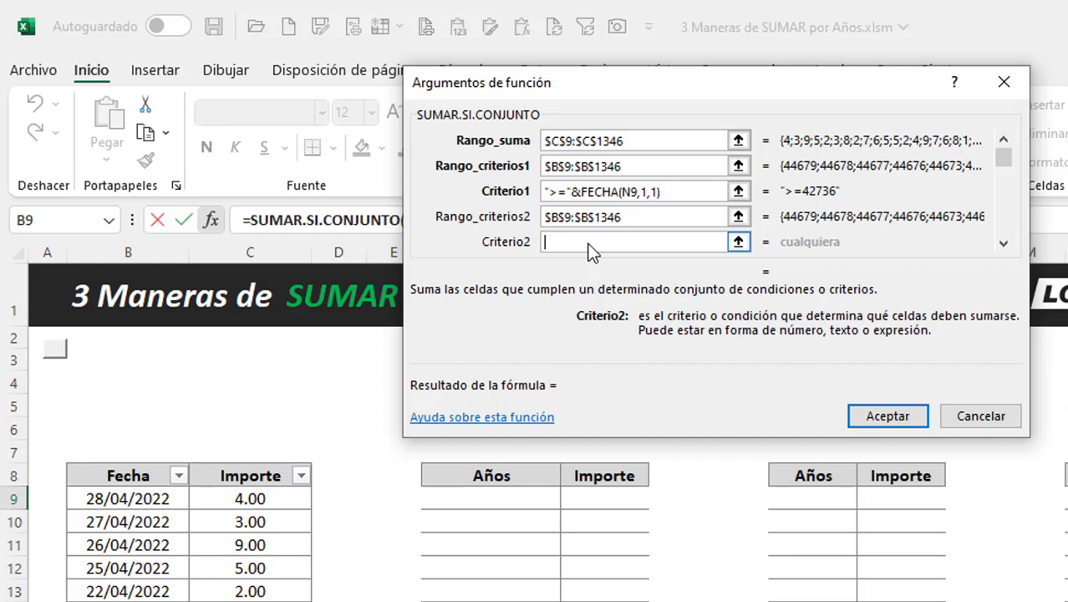
{"action": "type", "text": "\"<="}
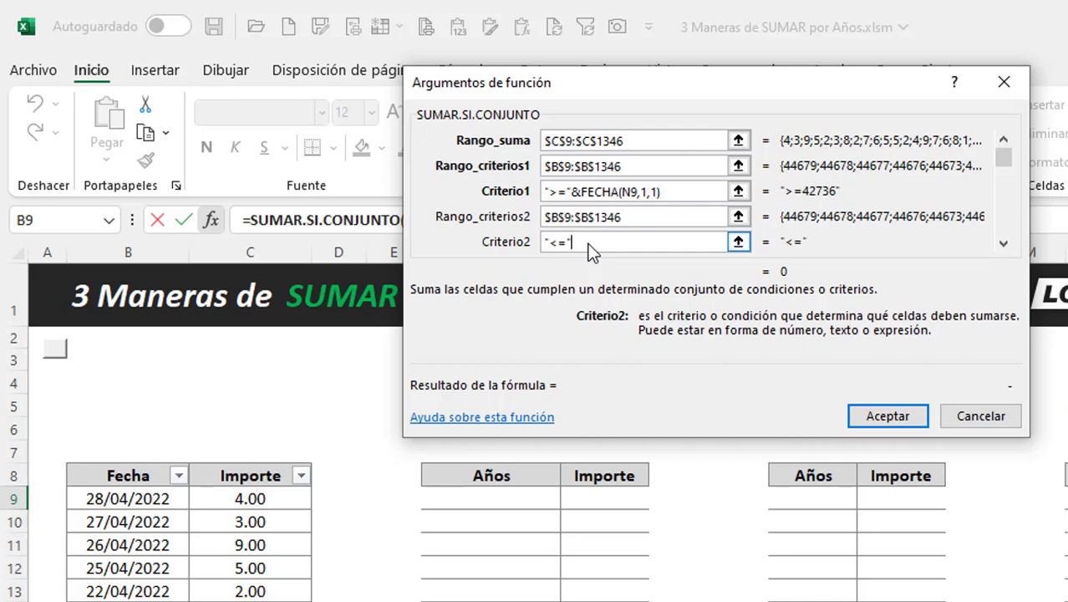
{"action": "type", "text": "&"}
{"action": "type", "text": "ha("}
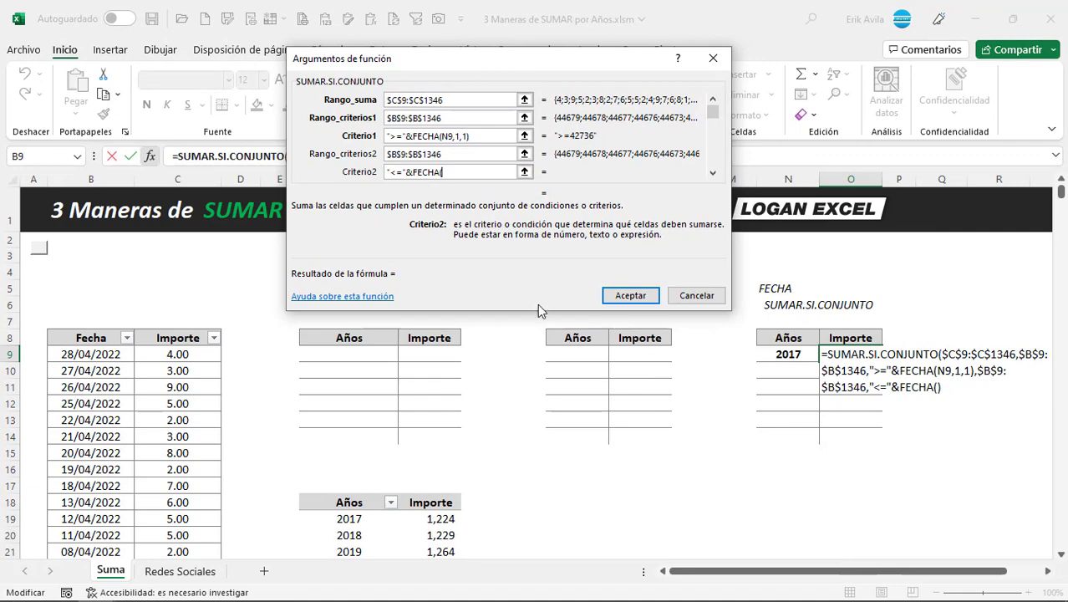
{"action": "left_click", "coordinate": [631, 295]}
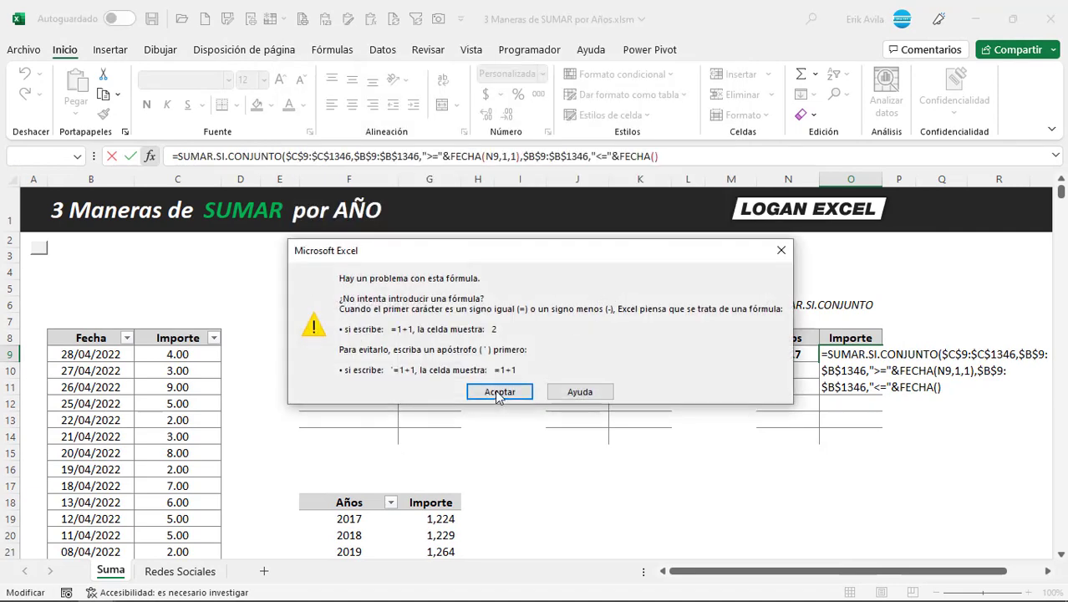
Finish the end date as FECHA(N9,12,31)) so O9 returns 1,224
{"action": "left_click", "coordinate": [499, 392]}
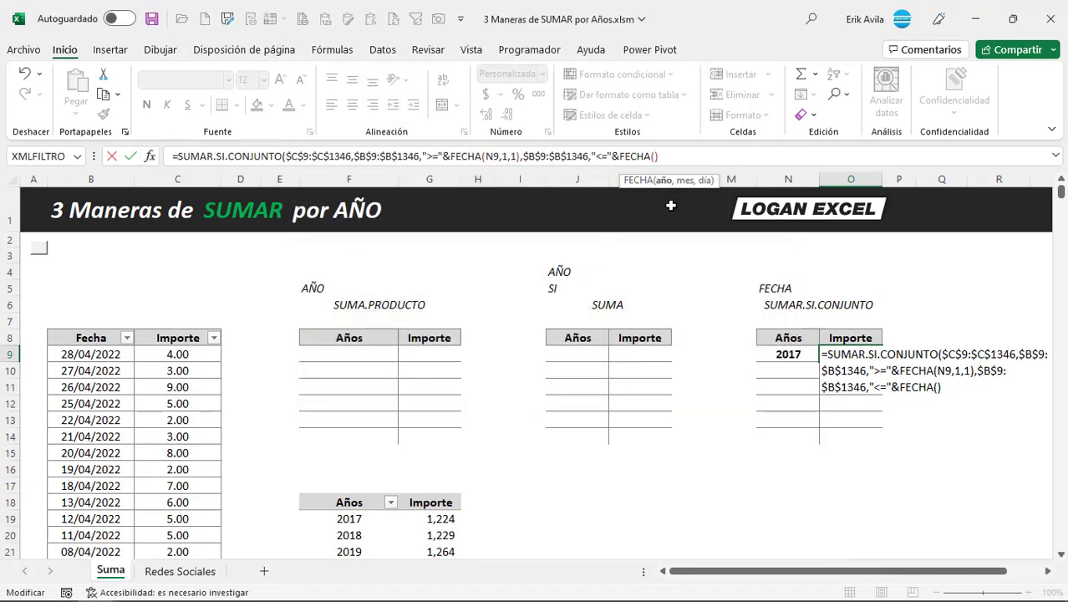
{"action": "left_click", "coordinate": [807, 357]}
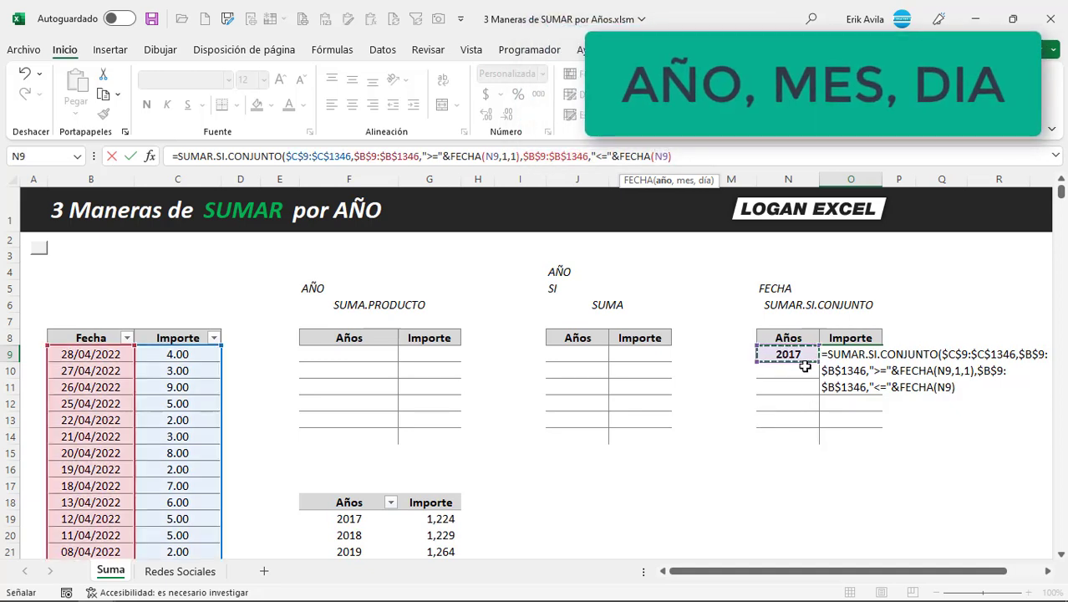
{"action": "type", "text": ",12"}
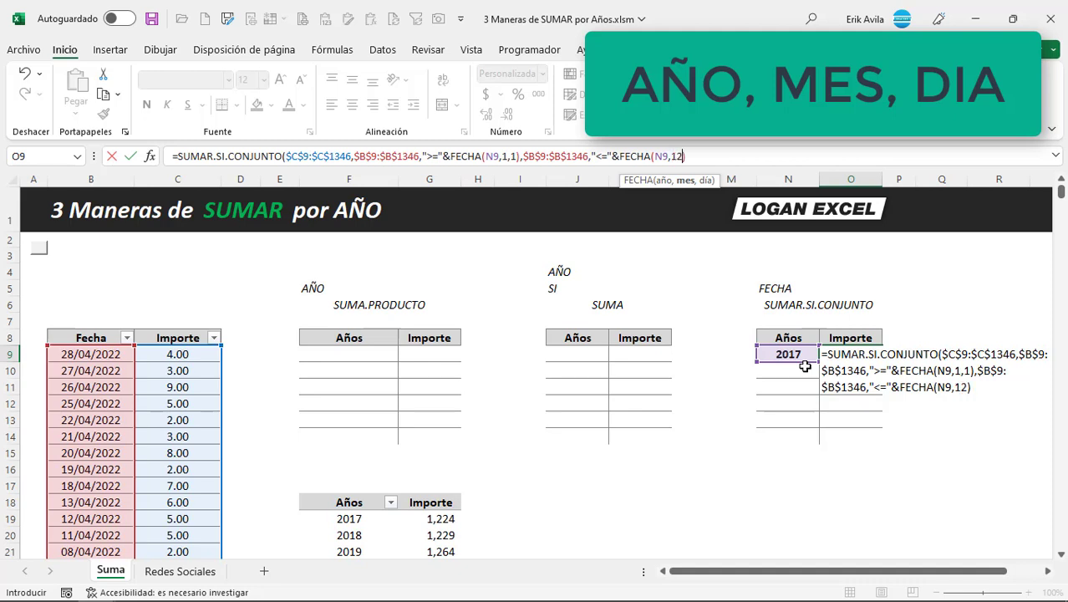
{"action": "type", "text": ",31"}
{"action": "type", "text": ")"}
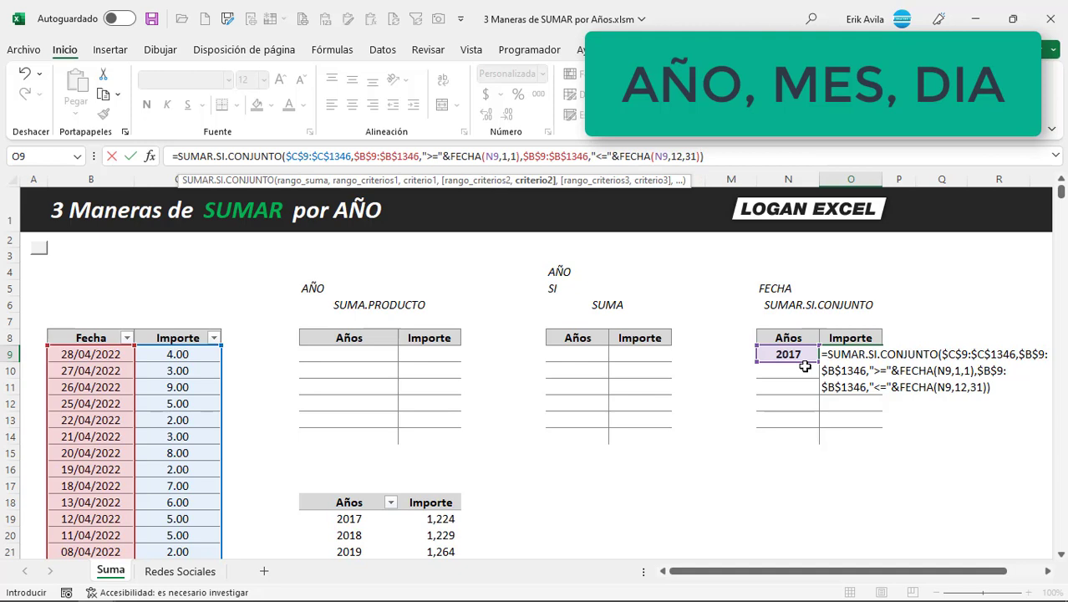
{"action": "key", "text": "Return"}
{"action": "key", "text": "Up"}
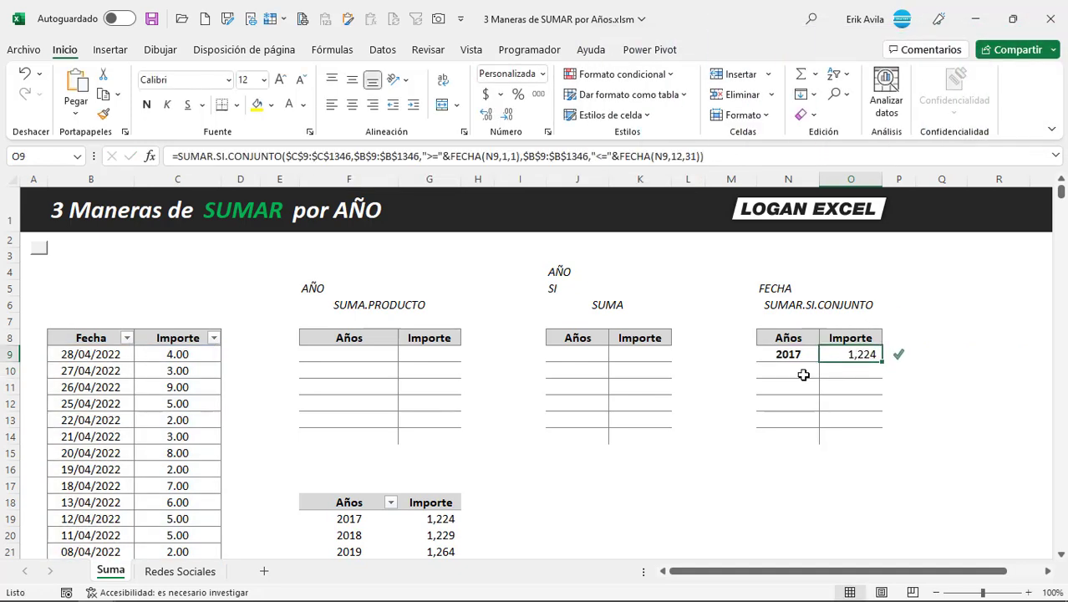
Review O9's formula and select the pivot table's 2018–2022 totals for comparison
{"action": "left_click", "coordinate": [792, 357]}
{"action": "left_click", "coordinate": [853, 355]}
{"action": "scroll", "coordinate": [464, 460], "scroll_direction": "down", "scroll_amount": 1}
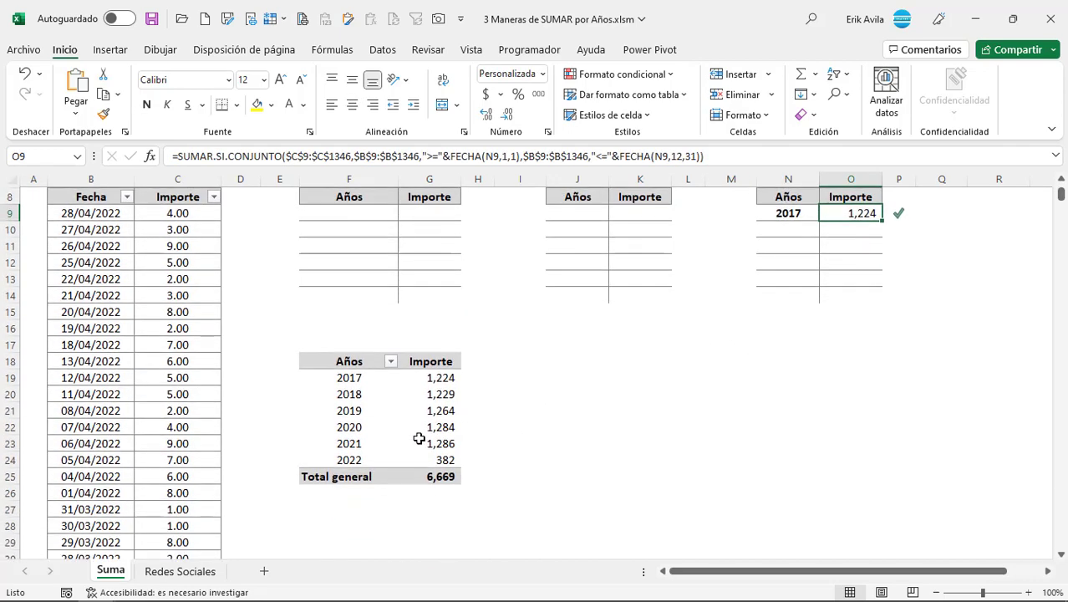
{"action": "left_click", "coordinate": [440, 443]}
{"action": "left_click", "coordinate": [340, 363]}
{"action": "left_click", "coordinate": [458, 379]}
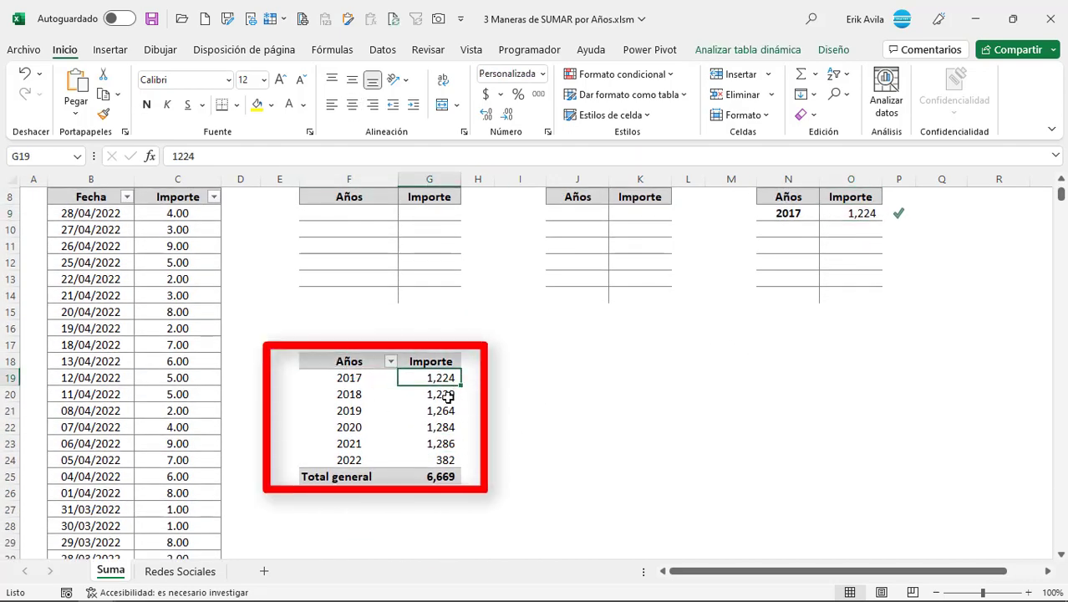
{"action": "left_click_drag", "start_coordinate": [440, 396], "coordinate": [441, 474]}
{"action": "scroll", "coordinate": [479, 428], "scroll_direction": "up", "scroll_amount": 2}
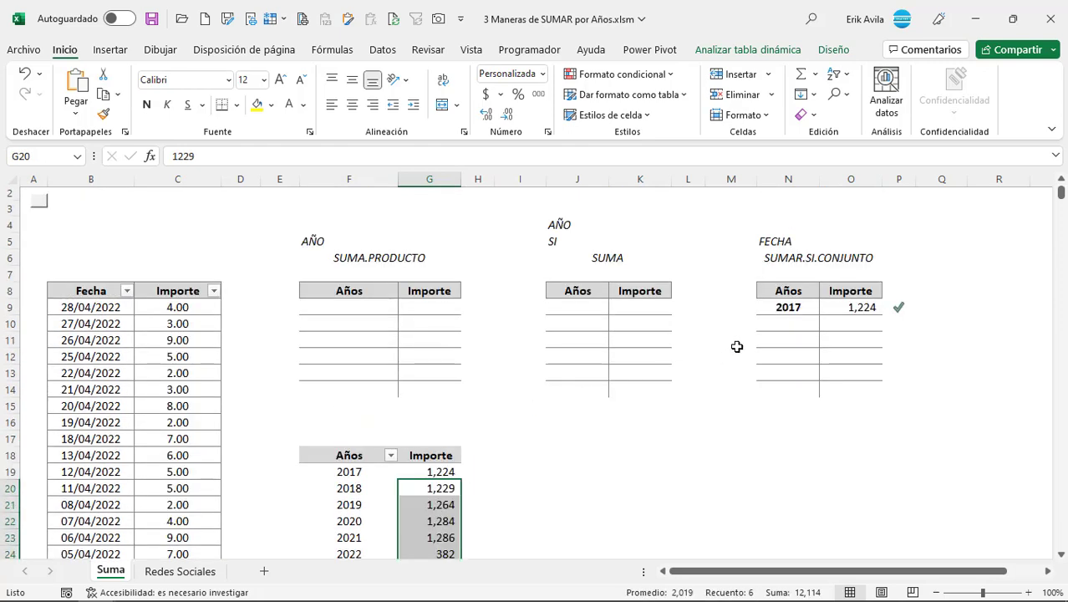
Enter 2018 in N10 and paste O9's formula beside it, giving 1,229
{"action": "left_click", "coordinate": [761, 326]}
{"action": "key", "text": "ctrl+shift+F1"}
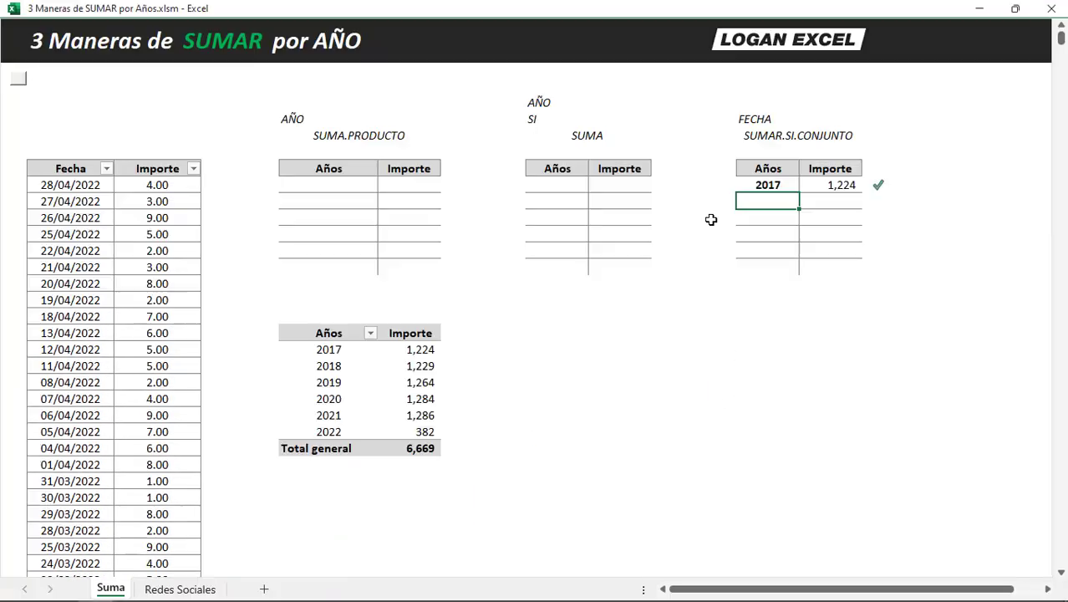
{"action": "left_click", "coordinate": [768, 201]}
{"action": "type", "text": "2018"}
{"action": "key", "text": "Return"}
{"action": "key", "text": "Up"}
{"action": "key", "text": "Up"}
{"action": "key", "text": "Right"}
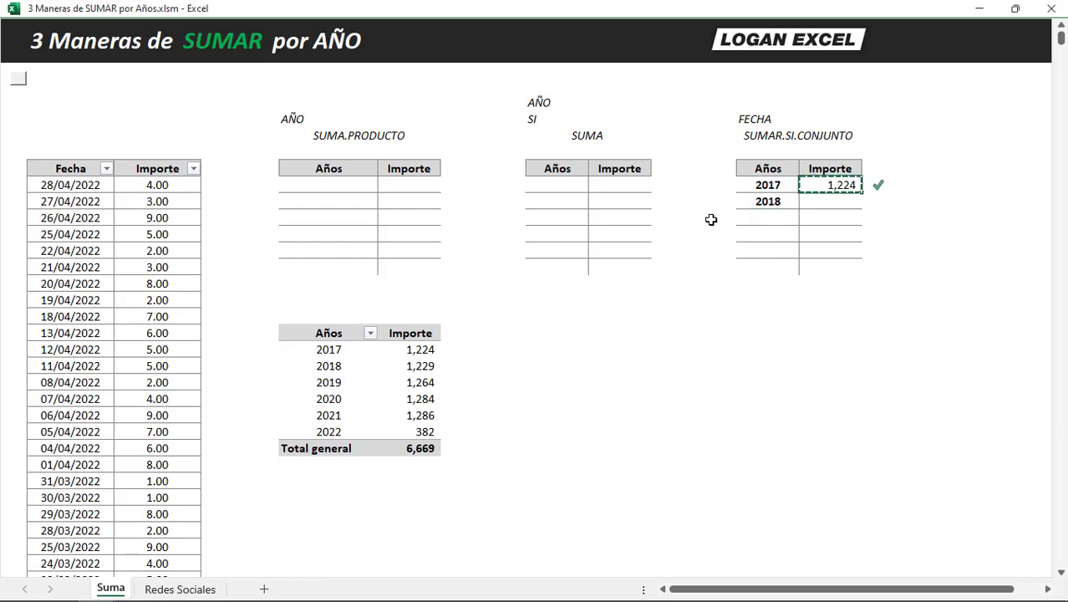
{"action": "key", "text": "ctrl+c"}
{"action": "key", "text": "Down"}
{"action": "key", "text": "Return"}
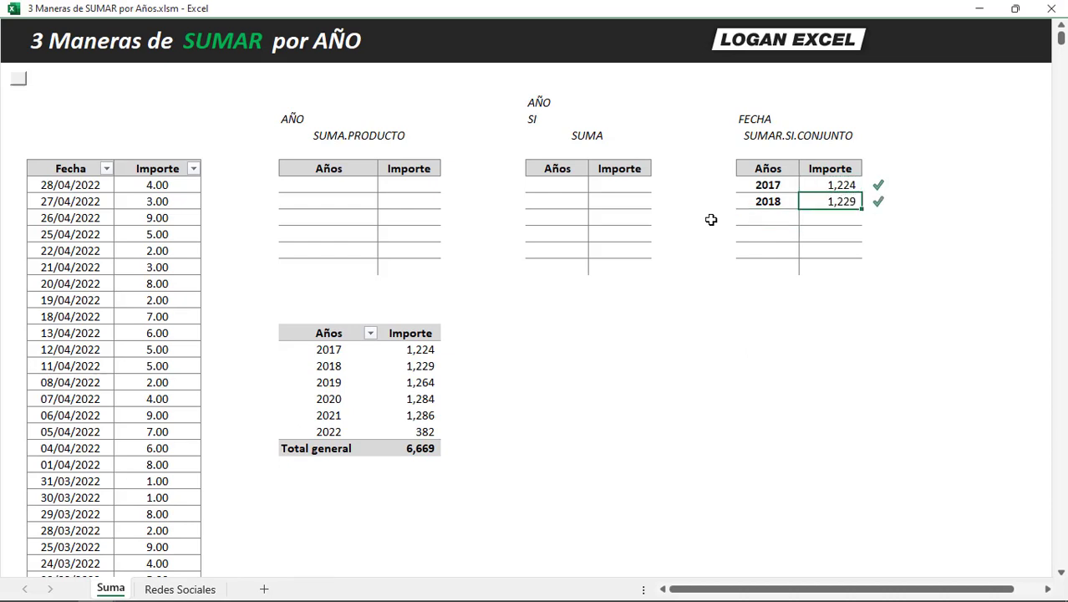
Fill the formula down and enter 2019–2021, totalling 1,264, 1,284 and 1,286
{"action": "key", "text": "Down"}
{"action": "key", "text": "Left"}
{"action": "key", "text": "Return"}
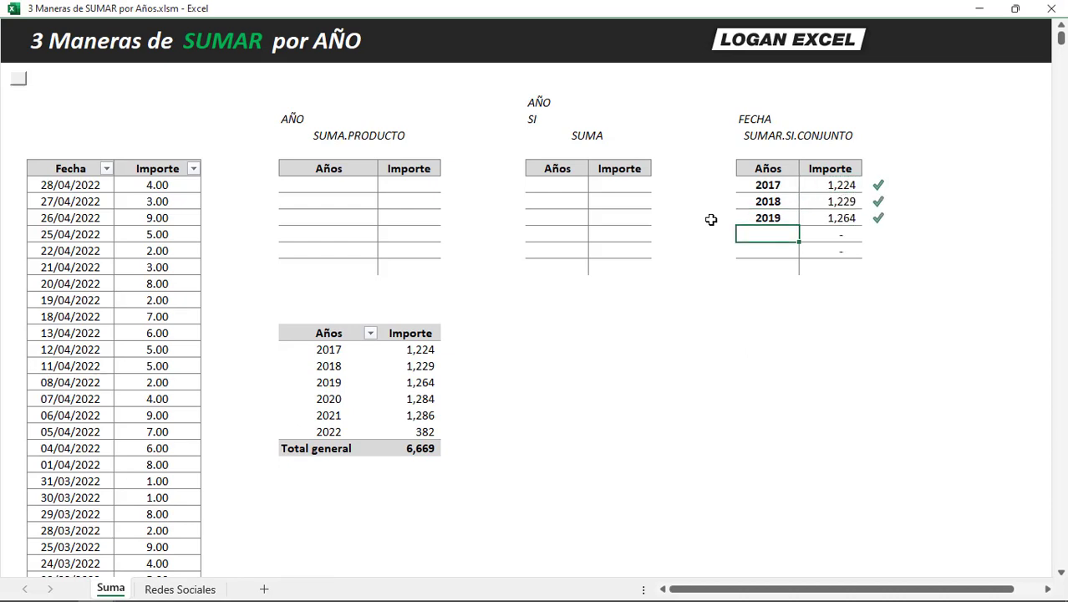
{"action": "type", "text": "02"}
{"action": "key", "text": "Return"}
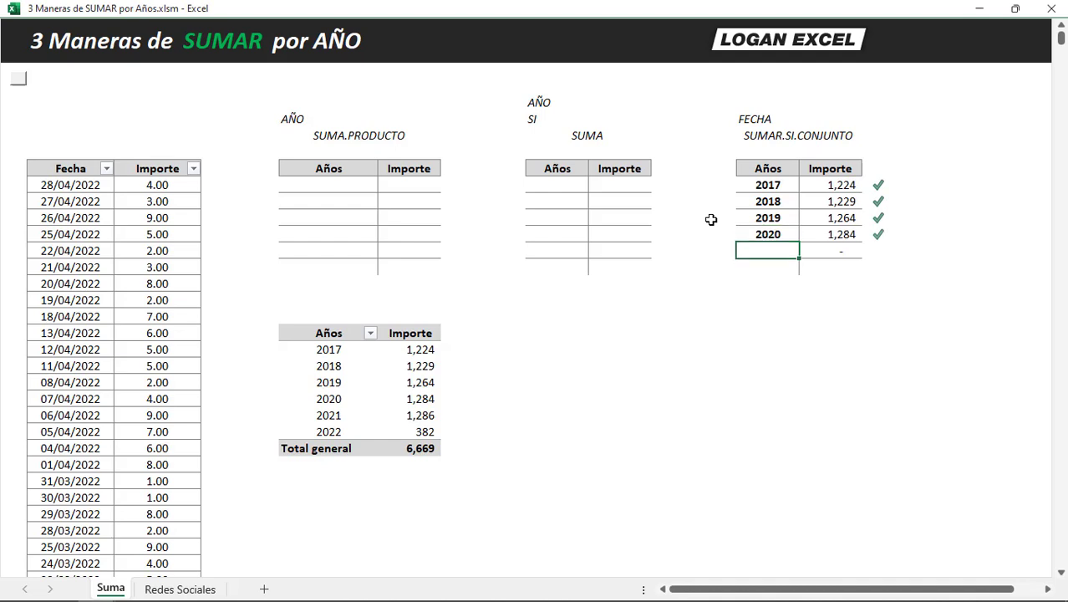
{"action": "type", "text": "2021"}
{"action": "key", "text": "Return"}
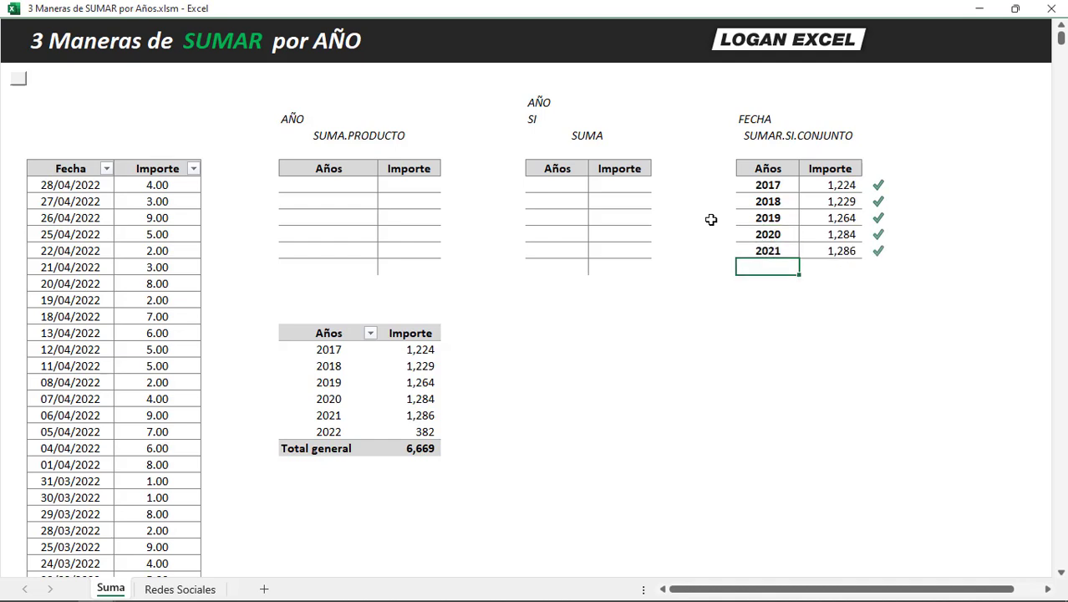
{"action": "key", "text": "Up"}
{"action": "key", "text": "Up"}
{"action": "left_click", "coordinate": [818, 199]}
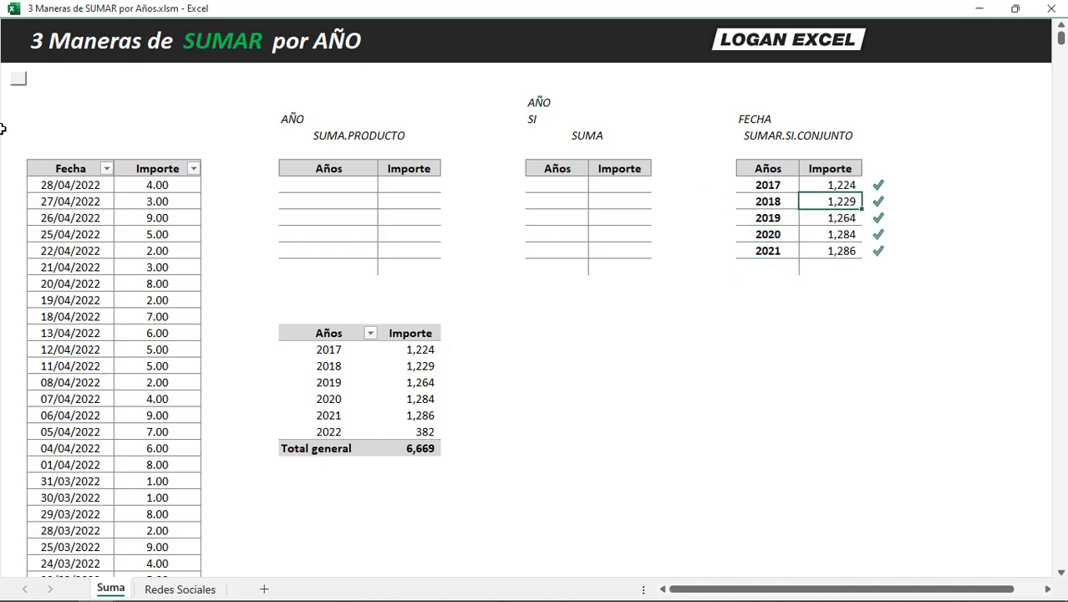
{"action": "left_click", "coordinate": [18, 78]}
Review O9's formula, then flag the SUMAR.SI.CONJUNTO heading green with a check
{"action": "left_click", "coordinate": [848, 354]}
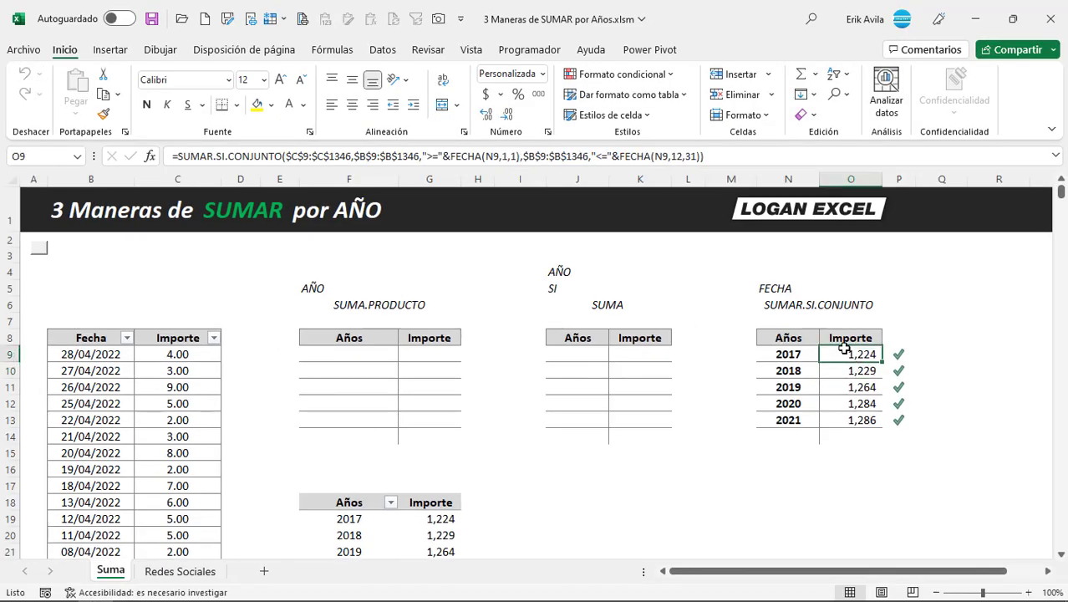
{"action": "left_click", "coordinate": [753, 158]}
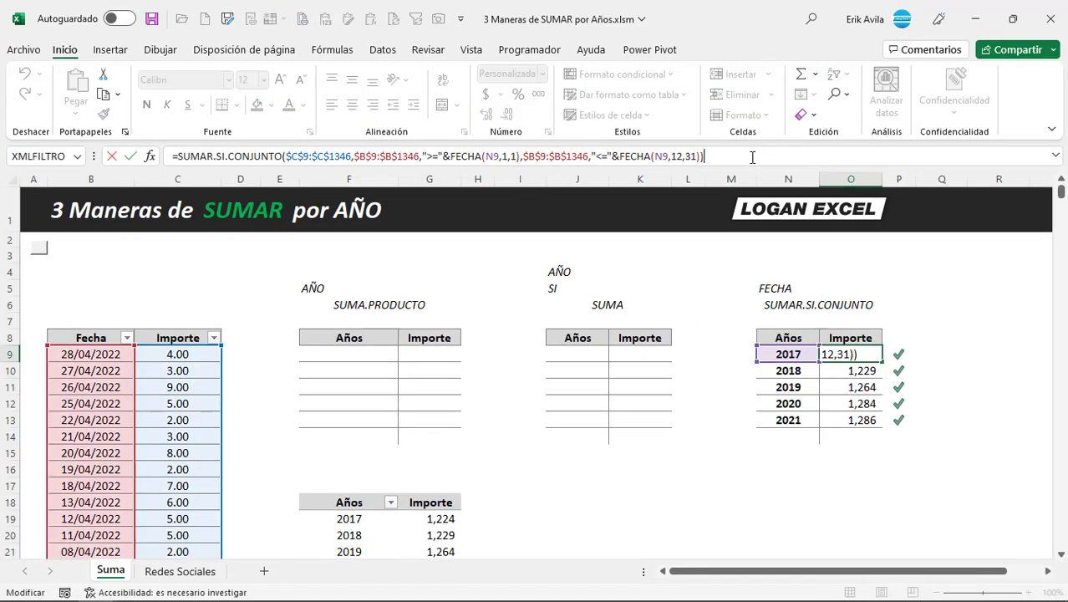
{"action": "left_click", "coordinate": [898, 311]}
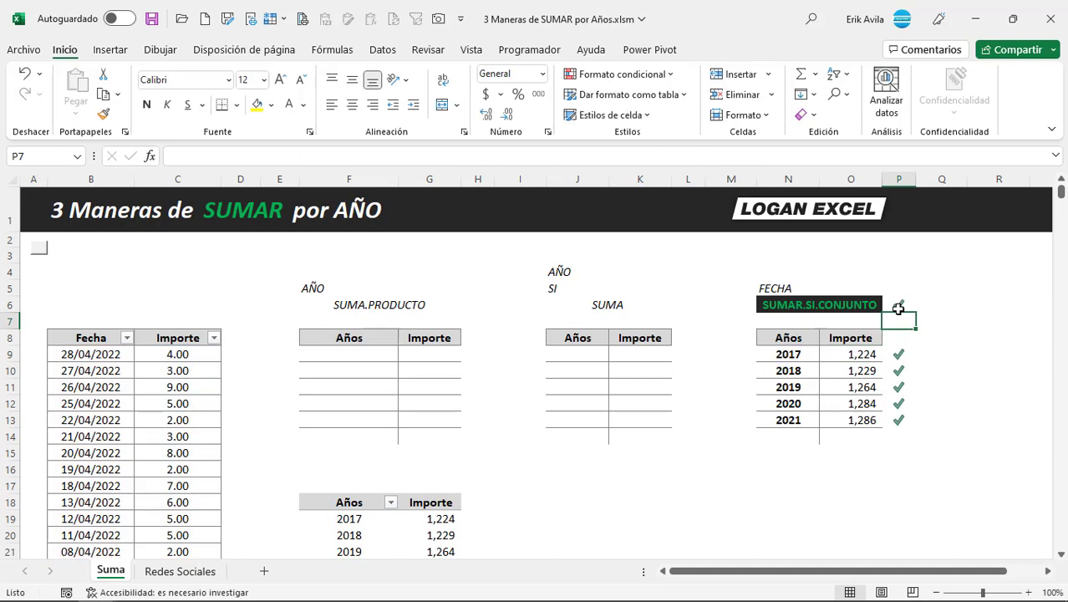
{"action": "left_click", "coordinate": [650, 356]}
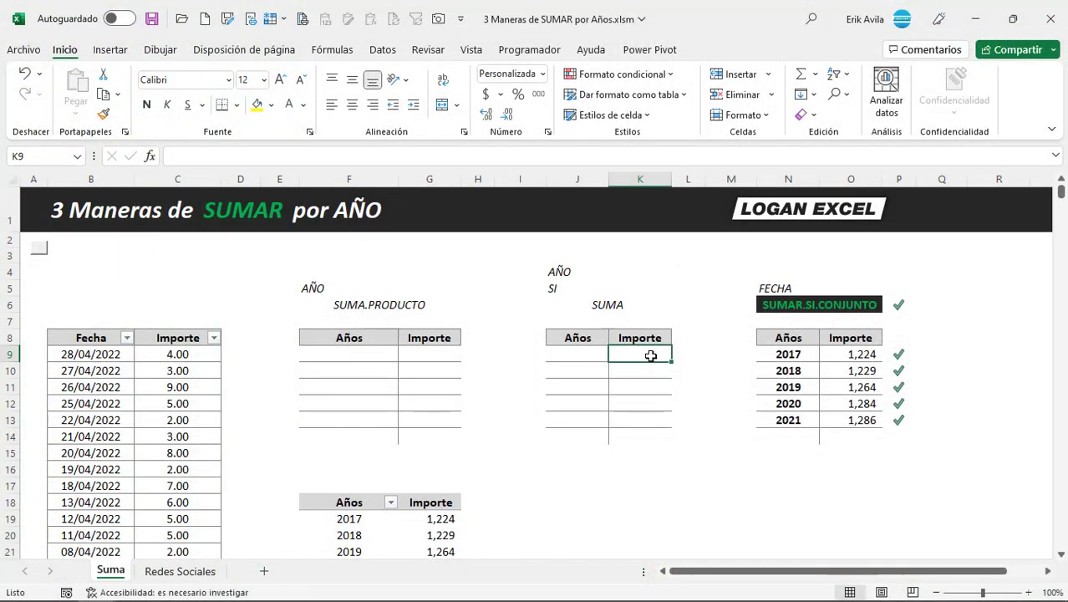
Enter 2017 as the first year of the SUMA table in J9
{"action": "left_click", "coordinate": [584, 361]}
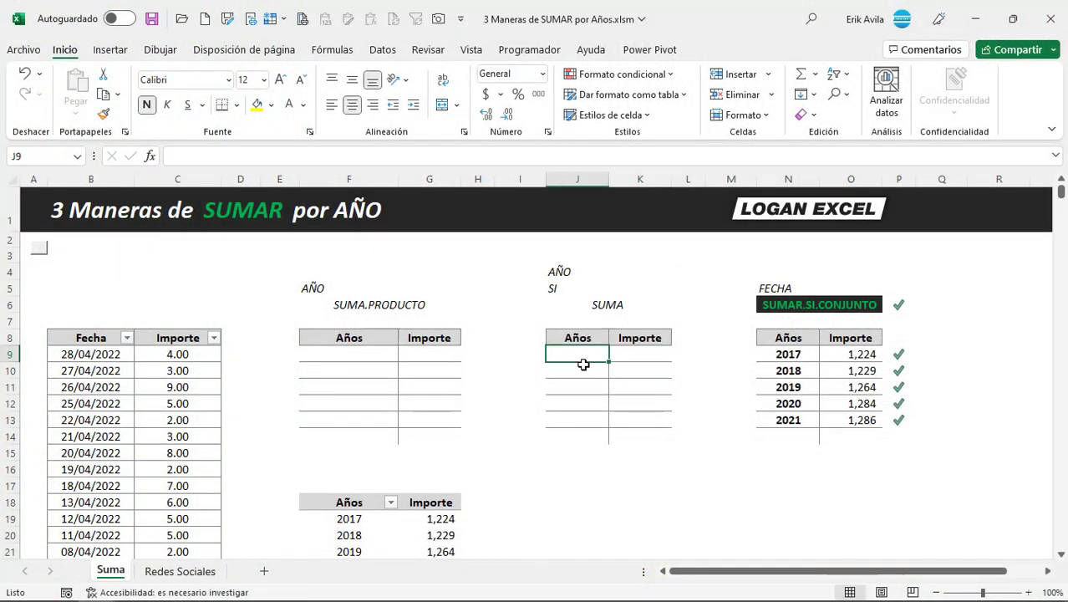
{"action": "type", "text": "2017"}
{"action": "key", "text": "ctrl+Return"}
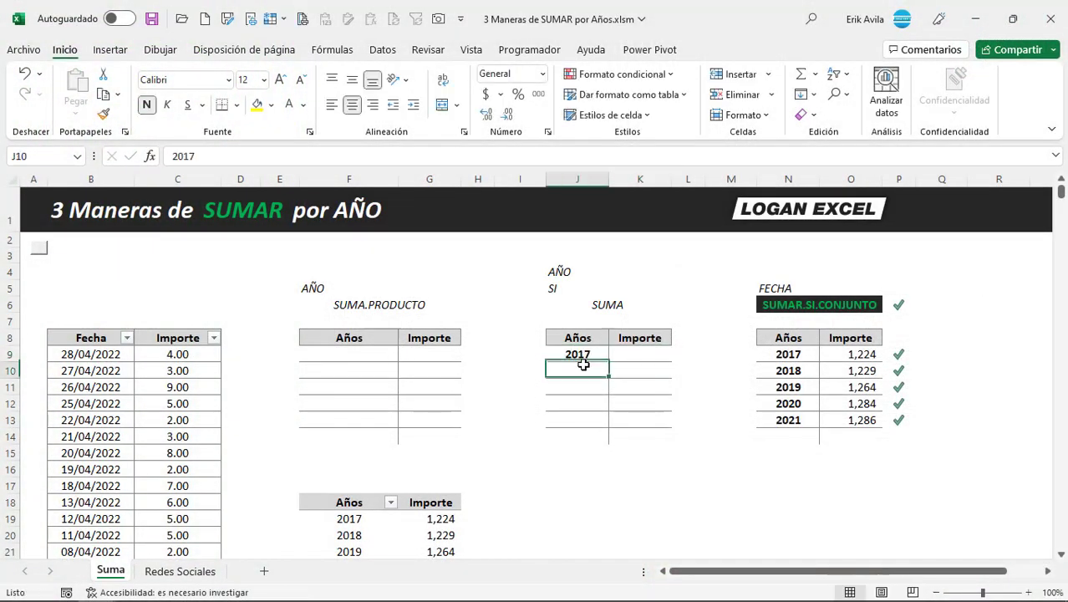
In K9, start =SI(J9=AÑO($B$9:$B$1346) to compare each Fecha year with 2017
{"action": "key", "text": "Right"}
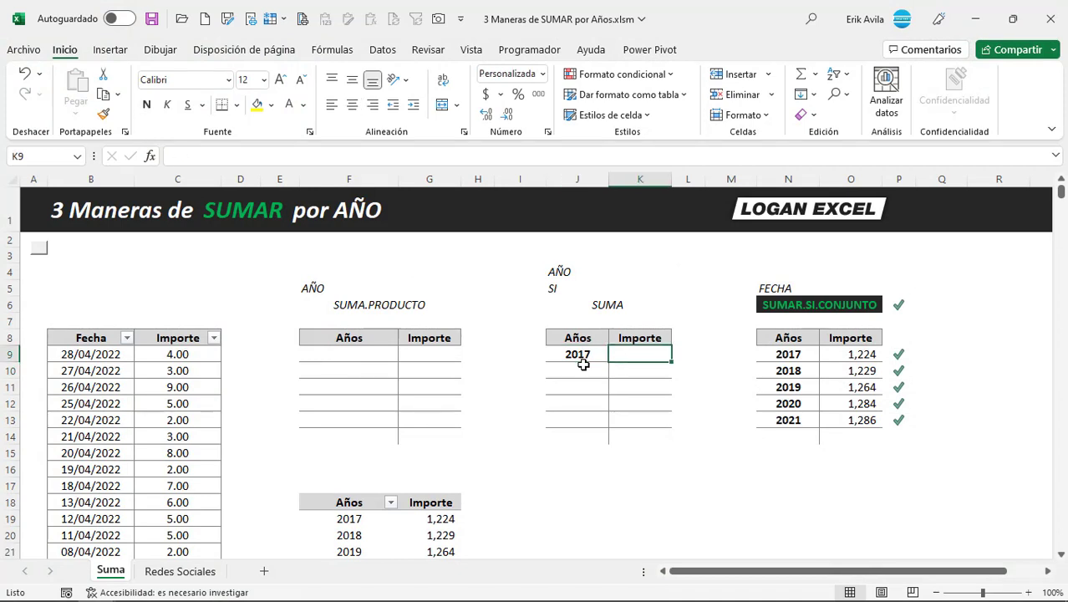
{"action": "type", "text": "="}
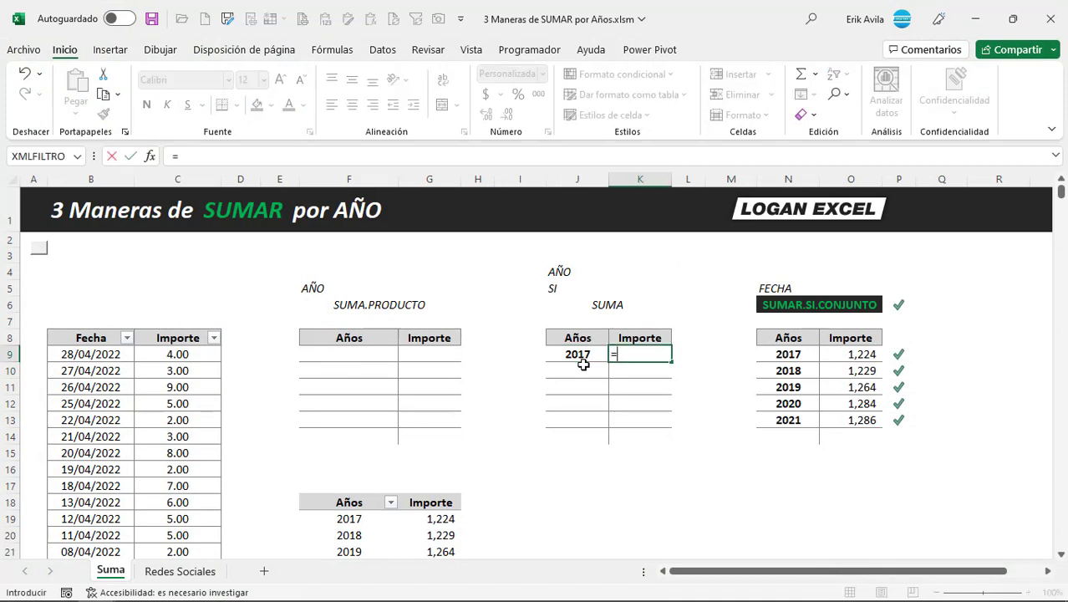
{"action": "type", "text": "SI"}
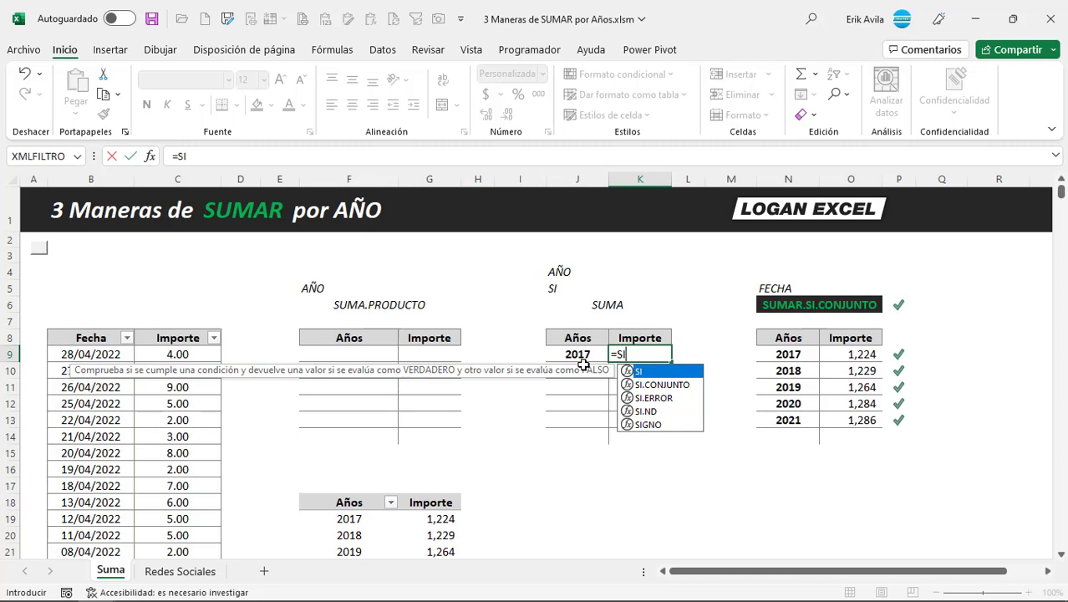
{"action": "type", "text": "("}
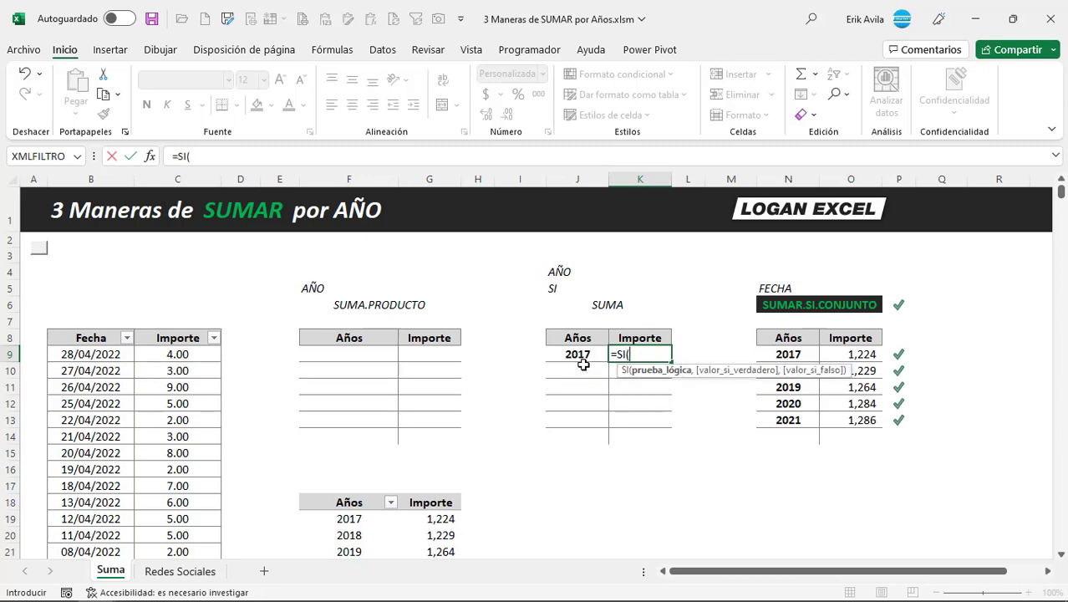
{"action": "left_click", "coordinate": [579, 356]}
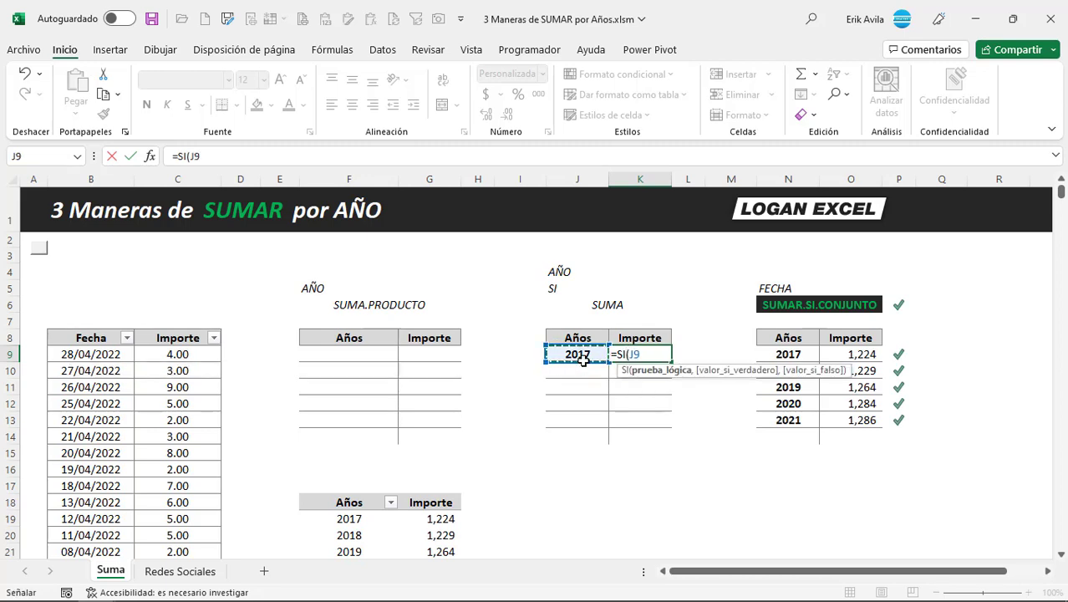
{"action": "type", "text": "="}
{"action": "type", "text": "A"}
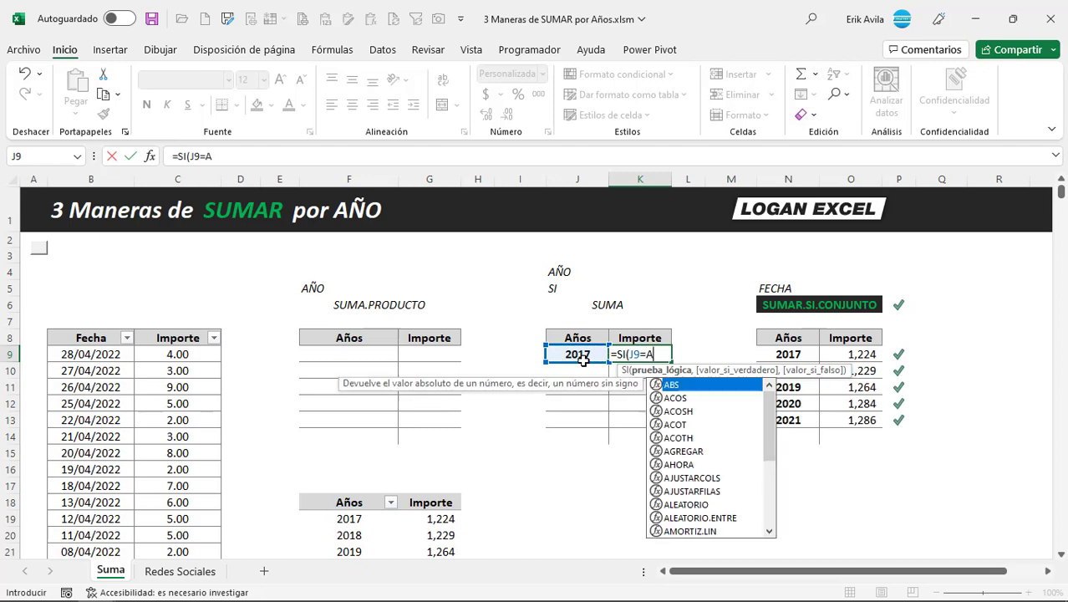
{"action": "type", "text": "ÑO("}
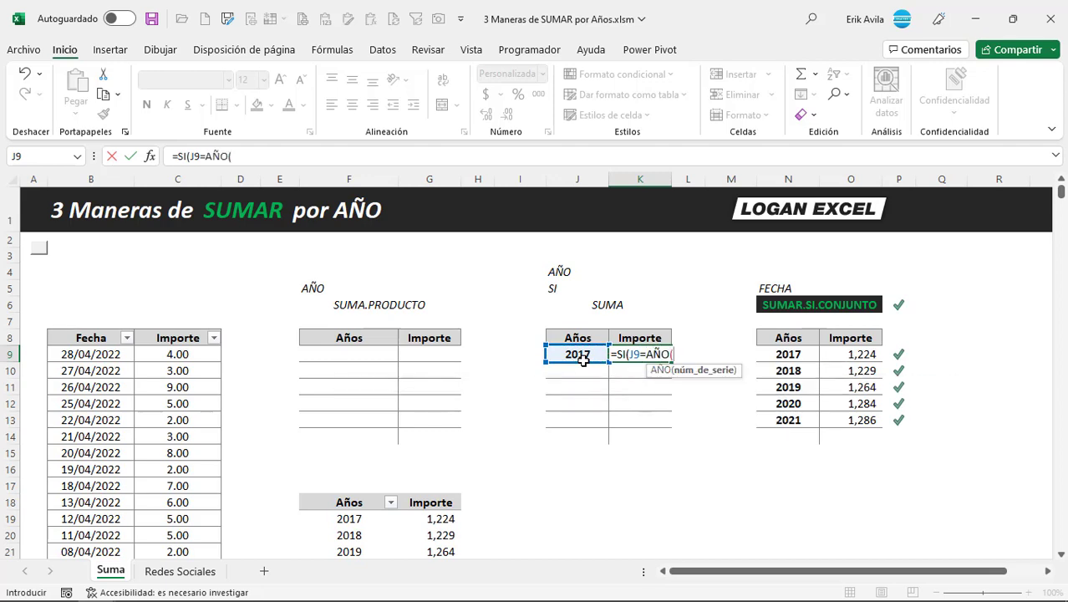
{"action": "left_click", "coordinate": [86, 358]}
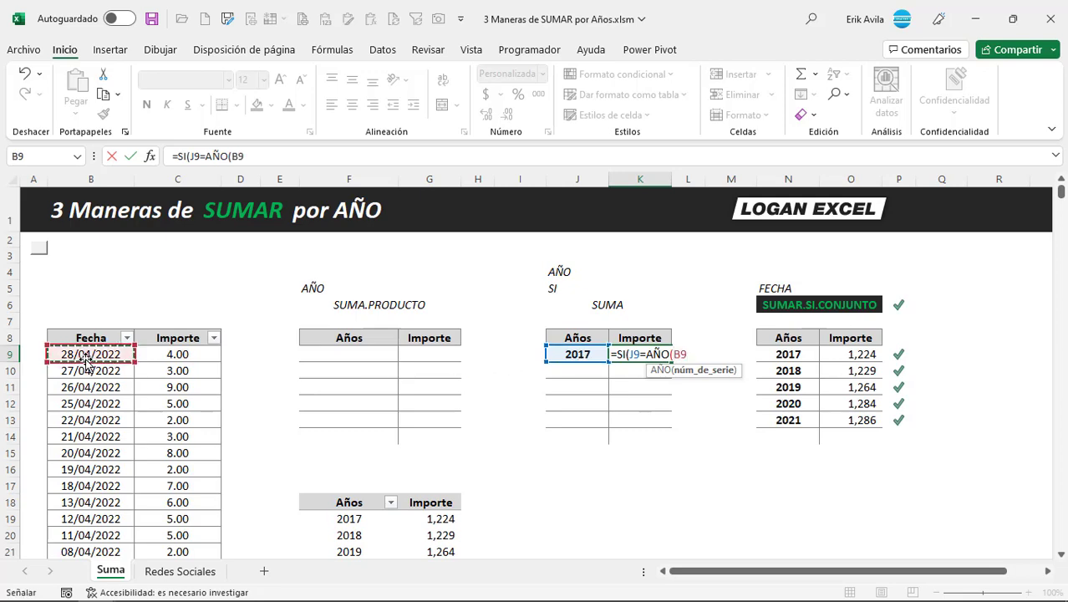
{"action": "key", "text": "ctrl+Down"}
{"action": "key", "text": "shift+Down"}
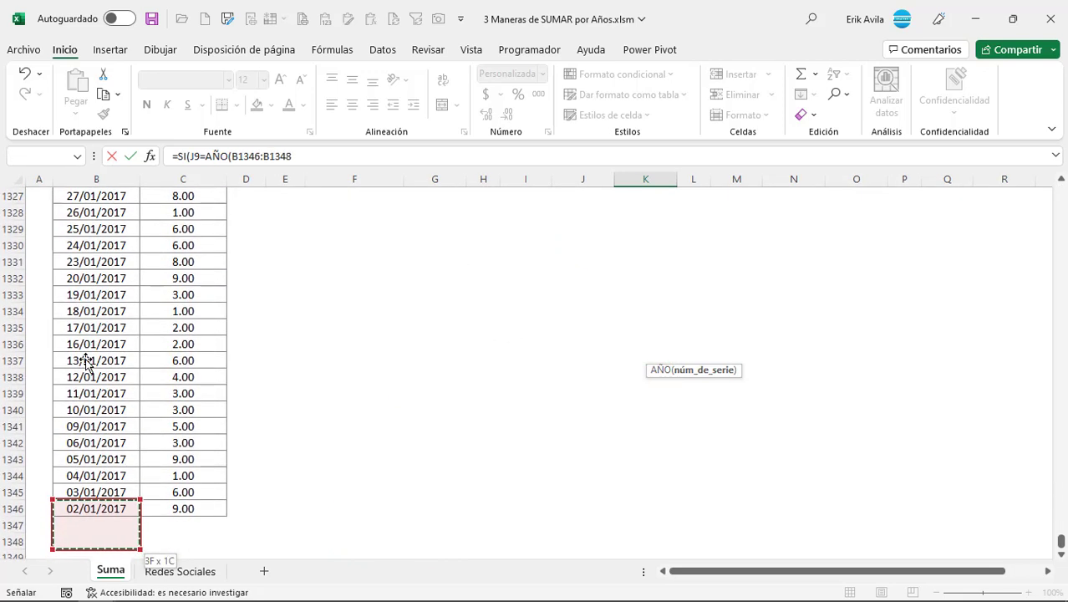
{"action": "key", "text": "Up"}
{"action": "key", "text": "ctrl+shift+Down"}
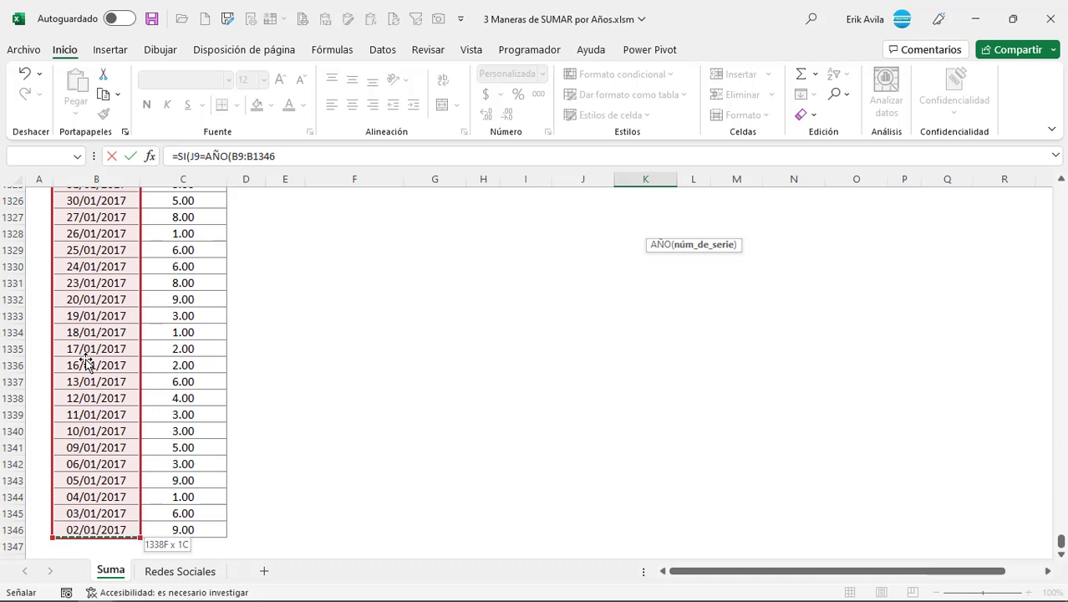
{"action": "key", "text": "F4"}
Add the absolute Importe range $C$9:$C$1346 as the SI result
{"action": "type", "text": ")"}
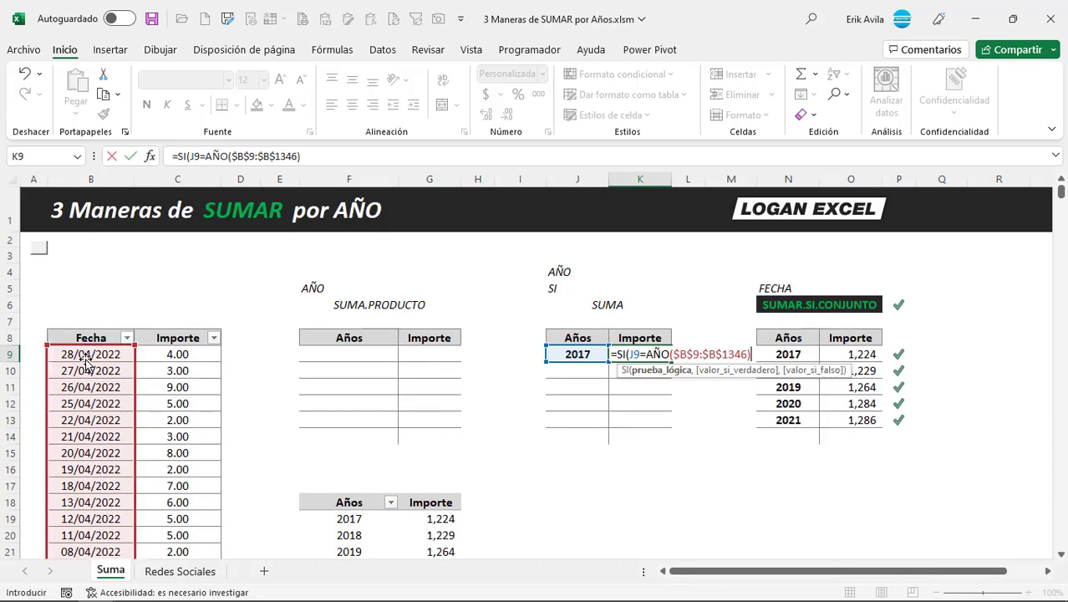
{"action": "type", "text": ","}
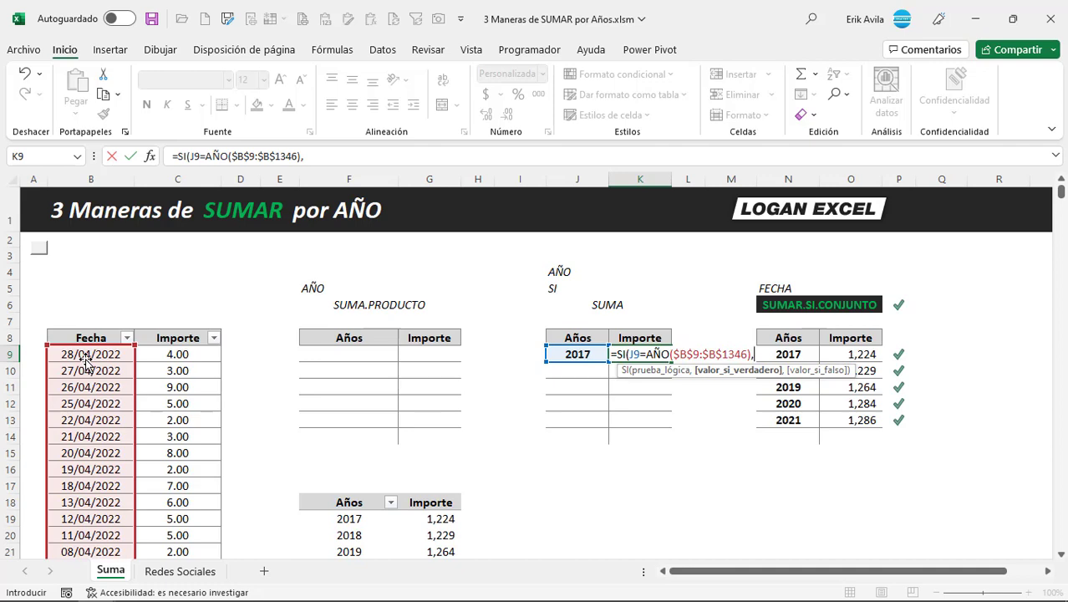
{"action": "left_click", "coordinate": [178, 353]}
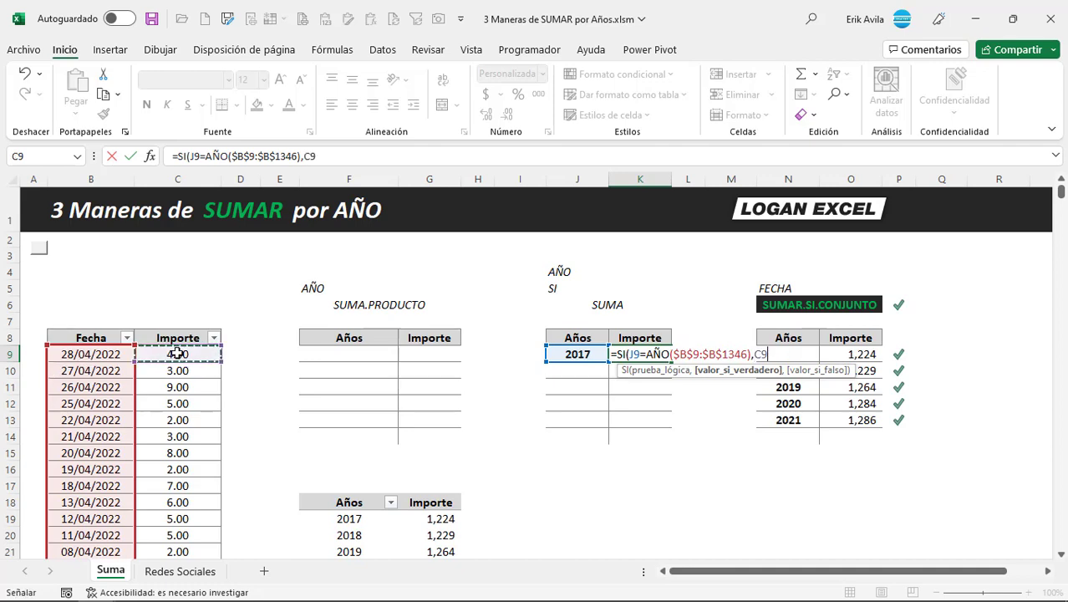
{"action": "key", "text": "ctrl+shift+Down"}
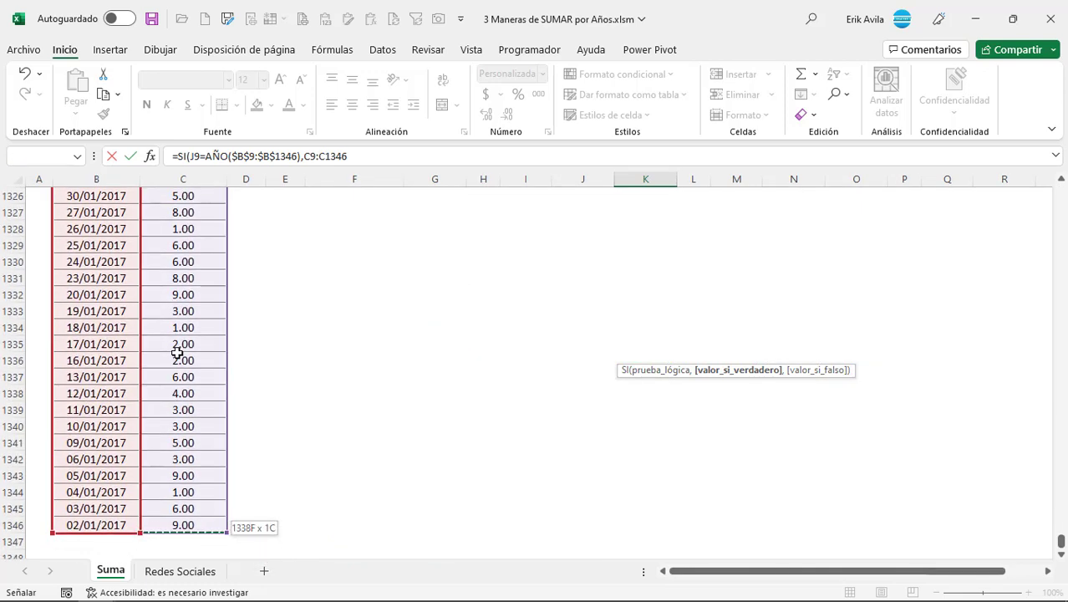
{"action": "key", "text": "F4"}
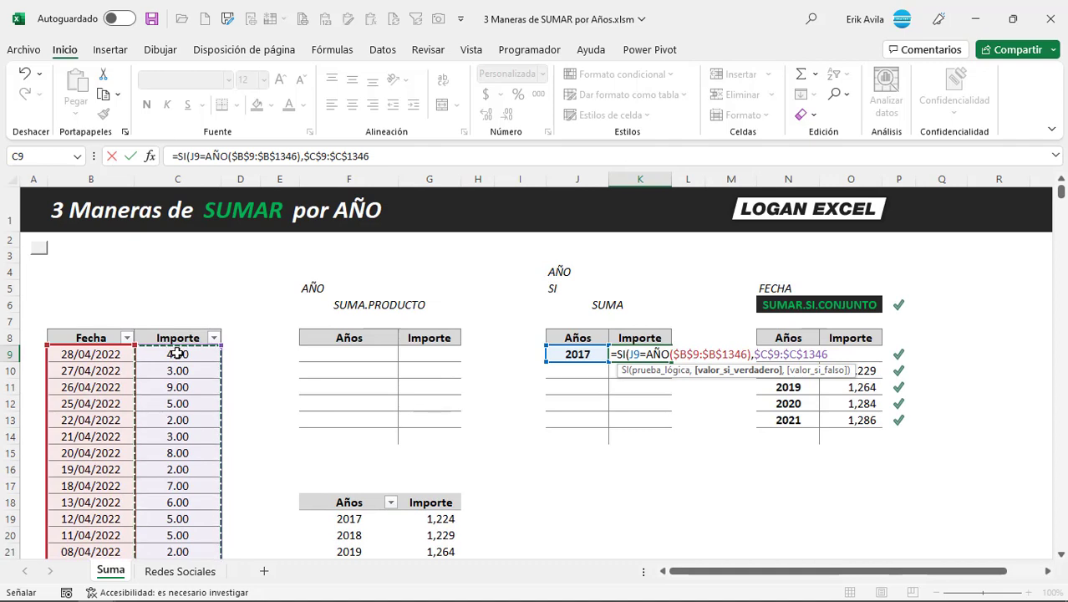
Commit the K9 SI formula and scroll column K to check the spilled 2017 amounts and FALSO values
{"action": "type", "text": ")"}
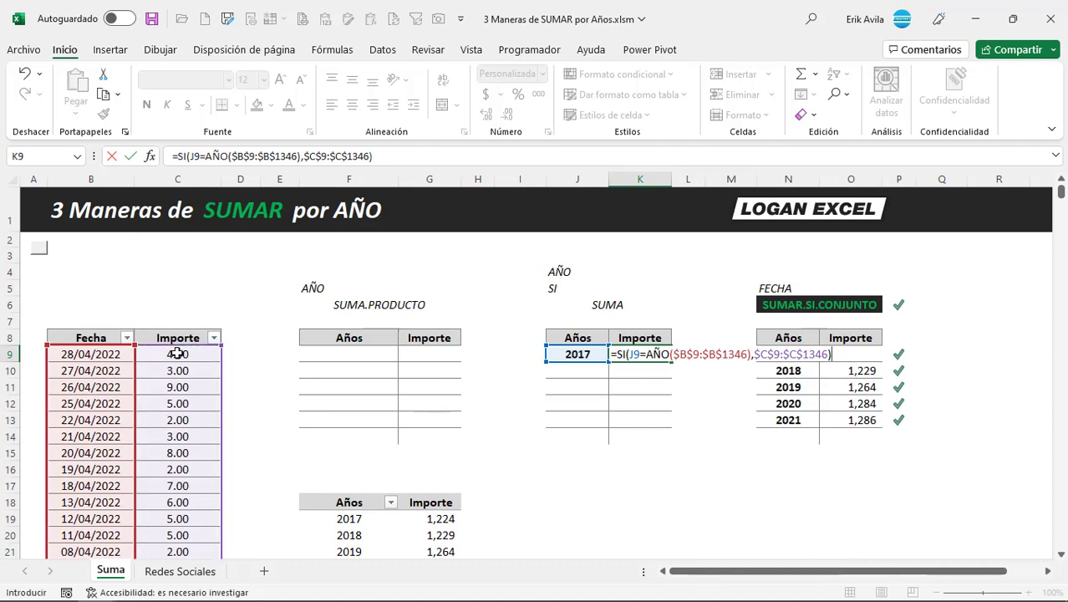
{"action": "key", "text": "ctrl+Return"}
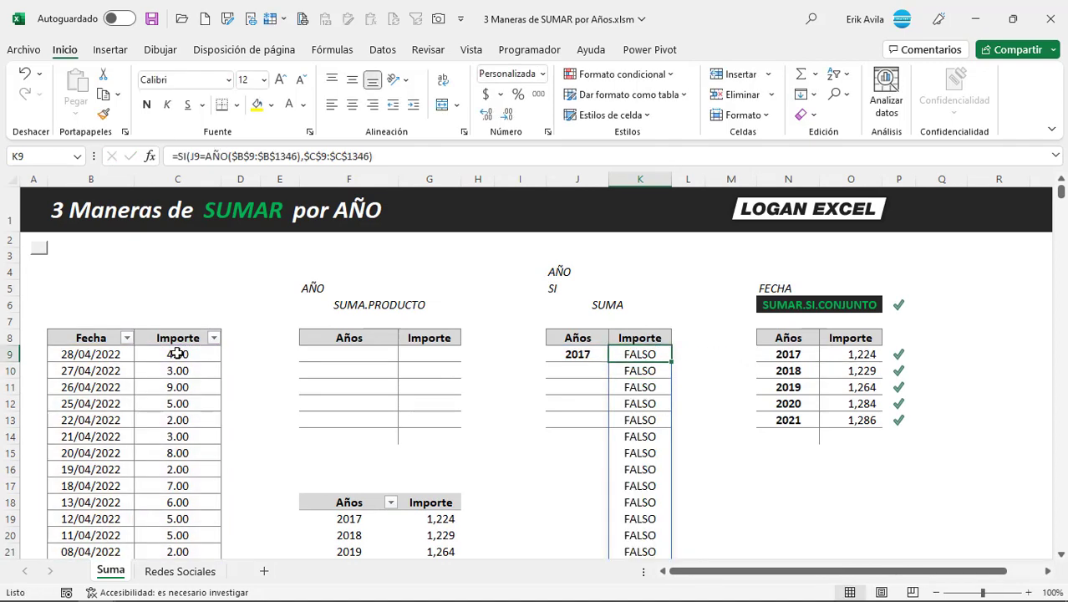
{"action": "scroll", "coordinate": [551, 434], "scroll_direction": "down", "scroll_amount": 1}
{"action": "scroll", "coordinate": [614, 427], "scroll_direction": "down", "scroll_amount": 4}
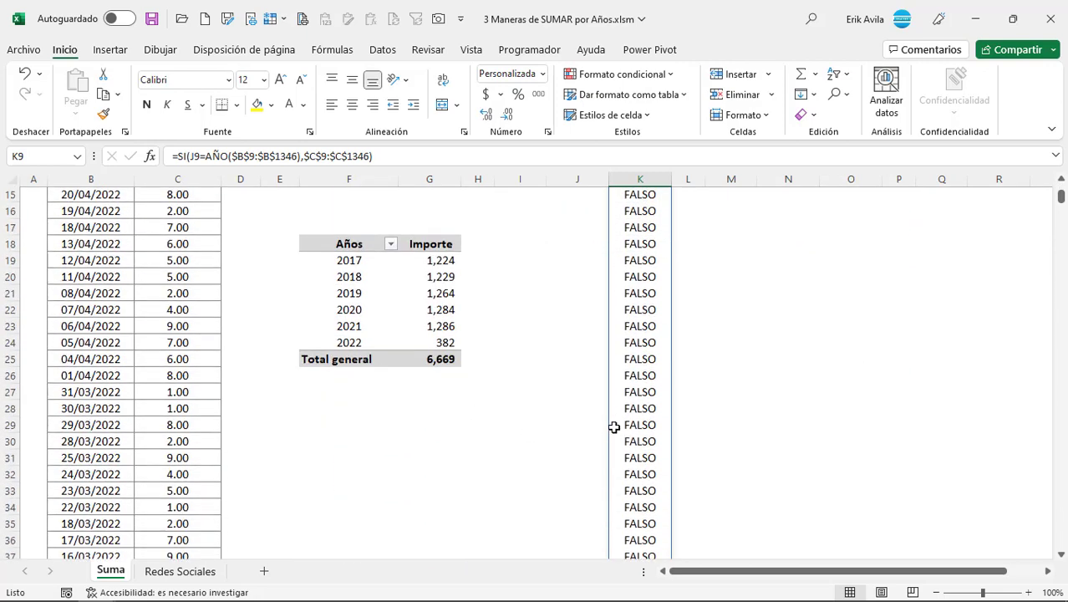
{"action": "scroll", "coordinate": [615, 427], "scroll_direction": "down", "scroll_amount": 5}
{"action": "scroll", "coordinate": [615, 427], "scroll_direction": "down", "scroll_amount": 3}
{"action": "scroll", "coordinate": [611, 425], "scroll_direction": "down", "scroll_amount": 20}
{"action": "scroll", "coordinate": [610, 425], "scroll_direction": "down", "scroll_amount": 5}
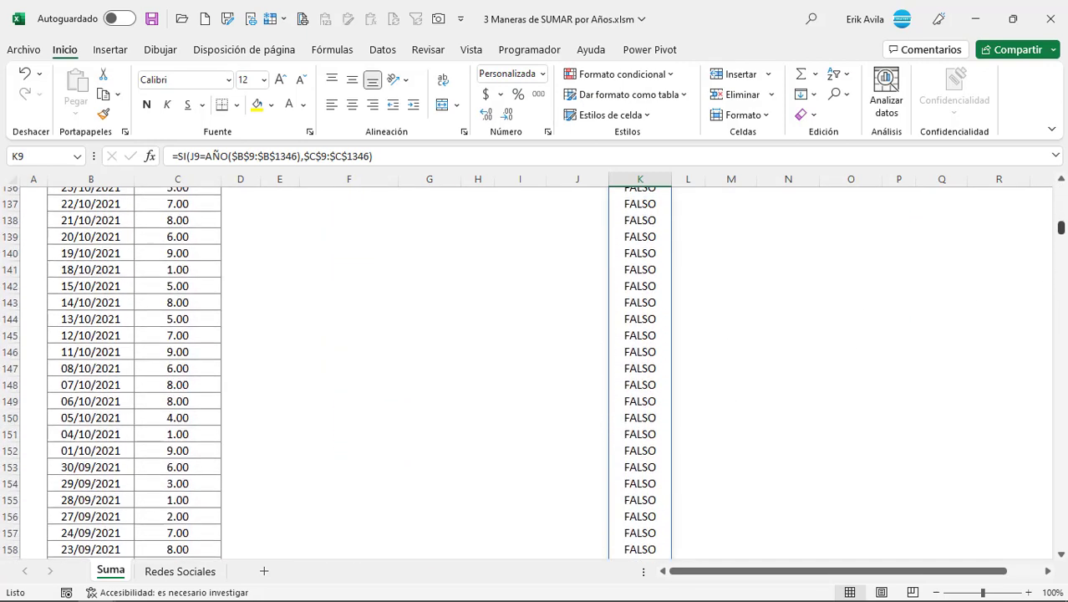
{"action": "mouse_move", "coordinate": [1063, 231]}
{"action": "left_mouse_down"}
{"action": "mouse_move", "coordinate": [1052, 478]}
{"action": "mouse_move", "coordinate": [1066, 454]}
{"action": "left_mouse_up"}
{"action": "scroll", "coordinate": [644, 382], "scroll_direction": "down", "scroll_amount": 4}
{"action": "scroll", "coordinate": [650, 353], "scroll_direction": "down", "scroll_amount": 5}
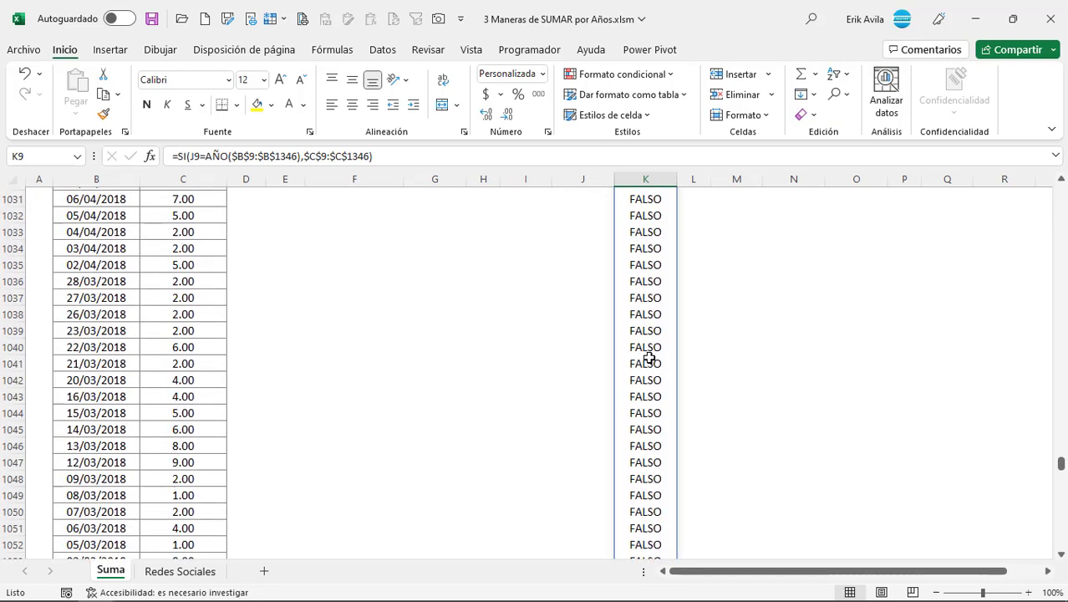
{"action": "scroll", "coordinate": [650, 354], "scroll_direction": "down", "scroll_amount": 8}
{"action": "scroll", "coordinate": [649, 353], "scroll_direction": "down", "scroll_amount": 5}
{"action": "scroll", "coordinate": [648, 351], "scroll_direction": "down", "scroll_amount": 5}
{"action": "scroll", "coordinate": [648, 351], "scroll_direction": "down", "scroll_amount": 2}
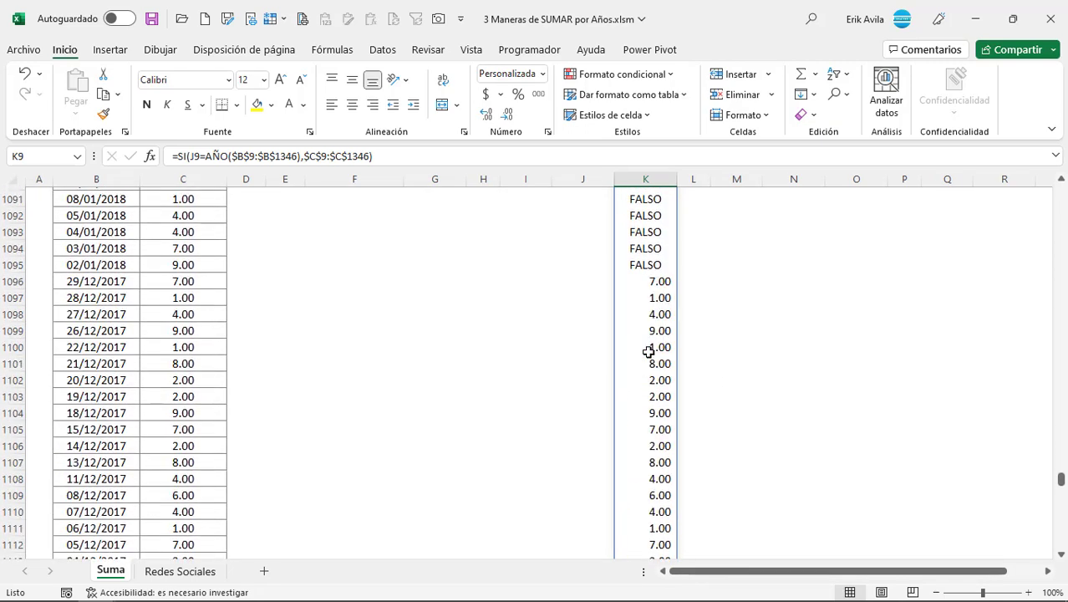
{"action": "left_click", "coordinate": [655, 296]}
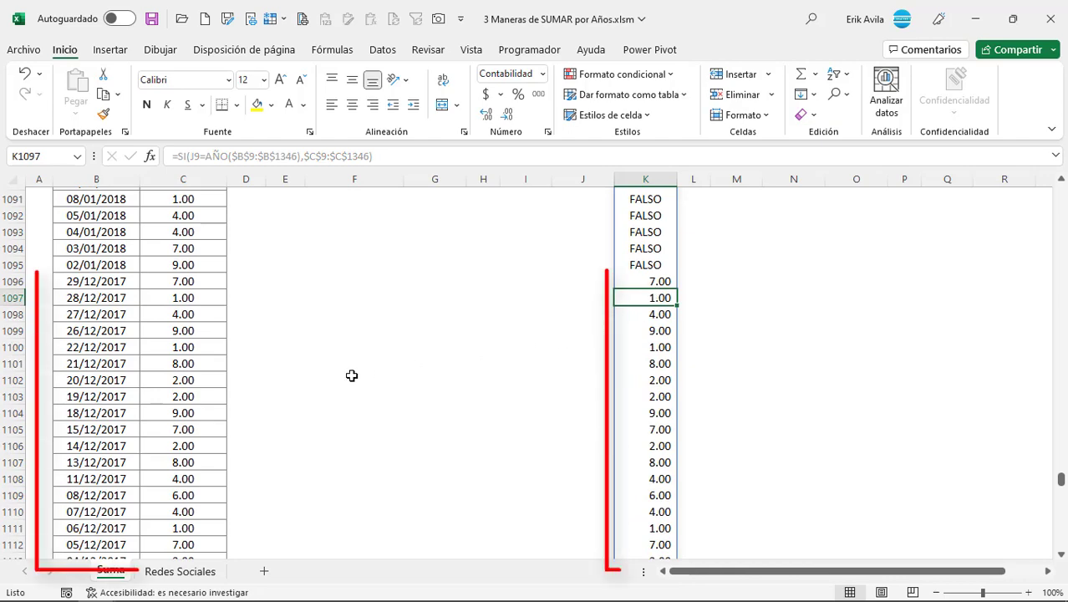
{"action": "scroll", "coordinate": [400, 358], "scroll_direction": "down", "scroll_amount": 4}
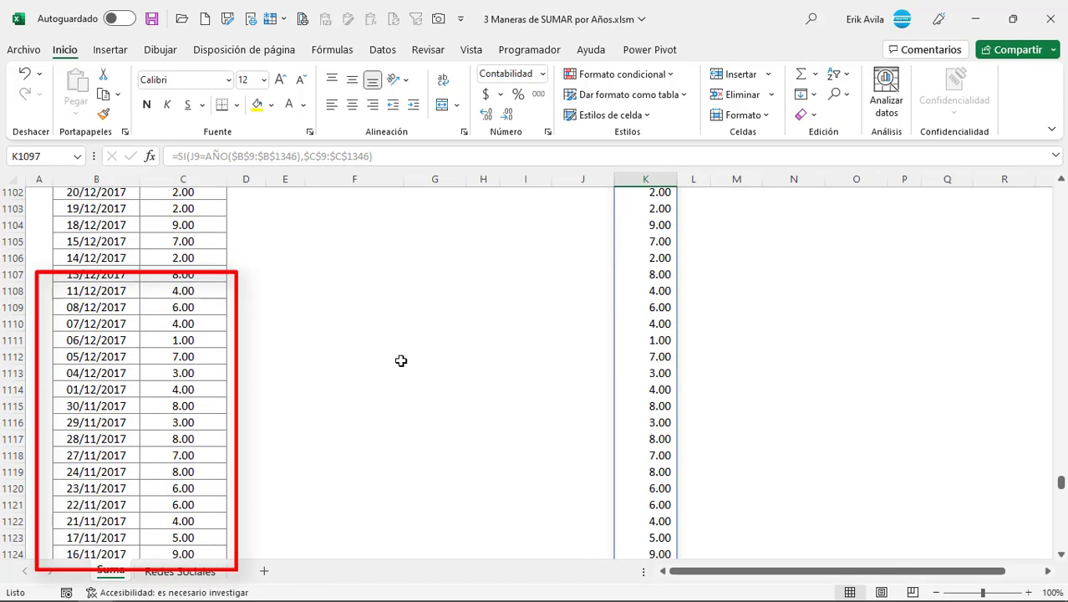
{"action": "scroll", "coordinate": [612, 355], "scroll_direction": "down", "scroll_amount": 3}
{"action": "scroll", "coordinate": [612, 356], "scroll_direction": "down", "scroll_amount": 7}
{"action": "mouse_move", "coordinate": [1061, 486]}
{"action": "left_mouse_down"}
{"action": "mouse_move", "coordinate": [1063, 554]}
{"action": "mouse_move", "coordinate": [1061, 192]}
{"action": "left_mouse_up"}
Change K9 to =SUMA(SI(J9=AÑO($B$9:$B$1346),$C$9:$C$1346)), giving a 2017 total of 1,224
{"action": "left_click", "coordinate": [639, 352]}
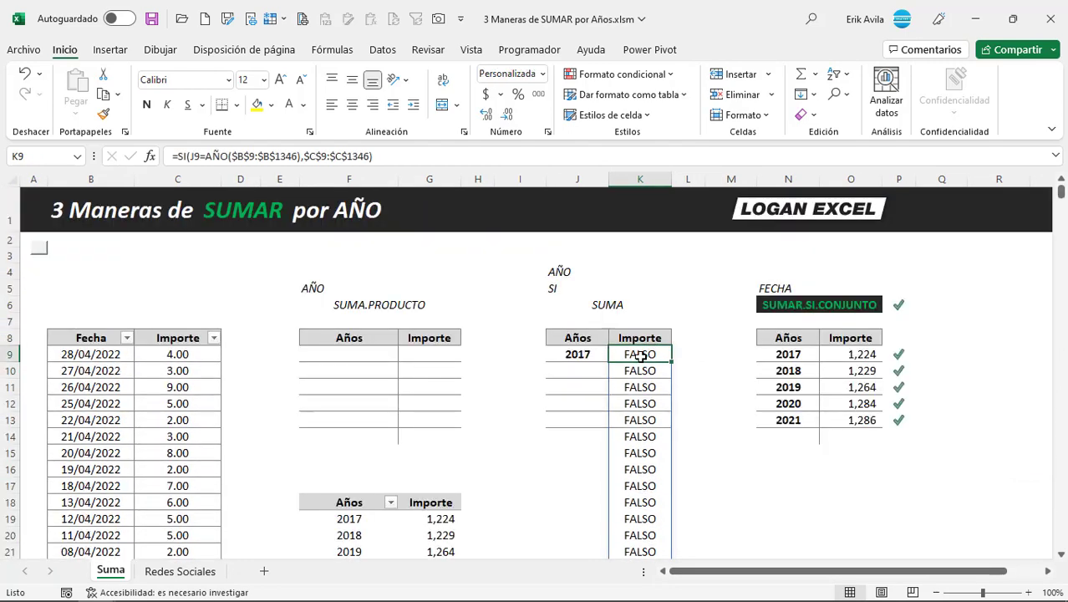
{"action": "left_click", "coordinate": [177, 156]}
{"action": "type", "text": "U"}
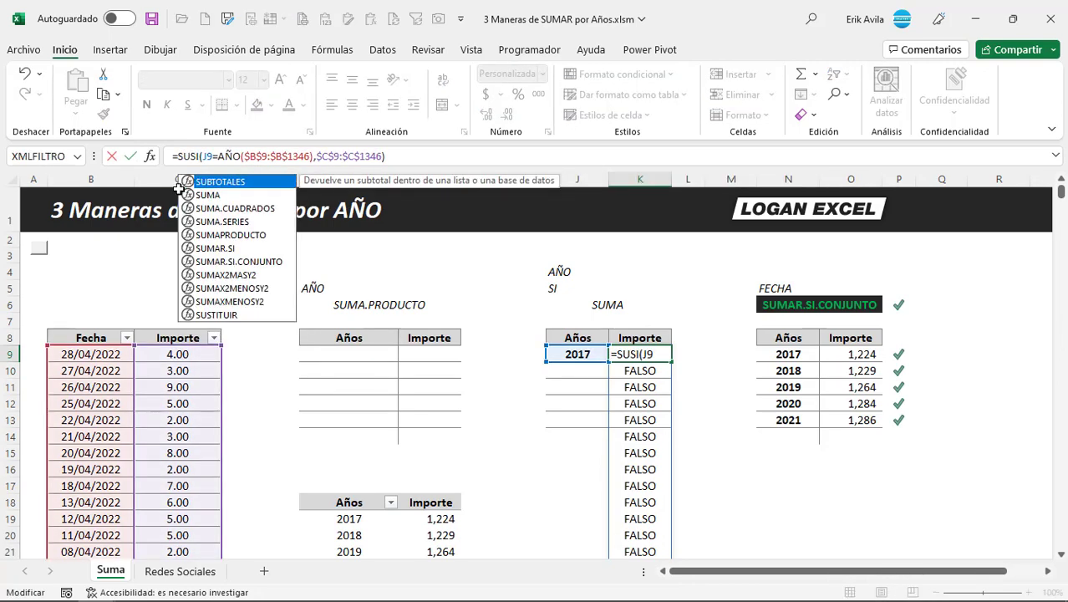
{"action": "type", "text": "MA("}
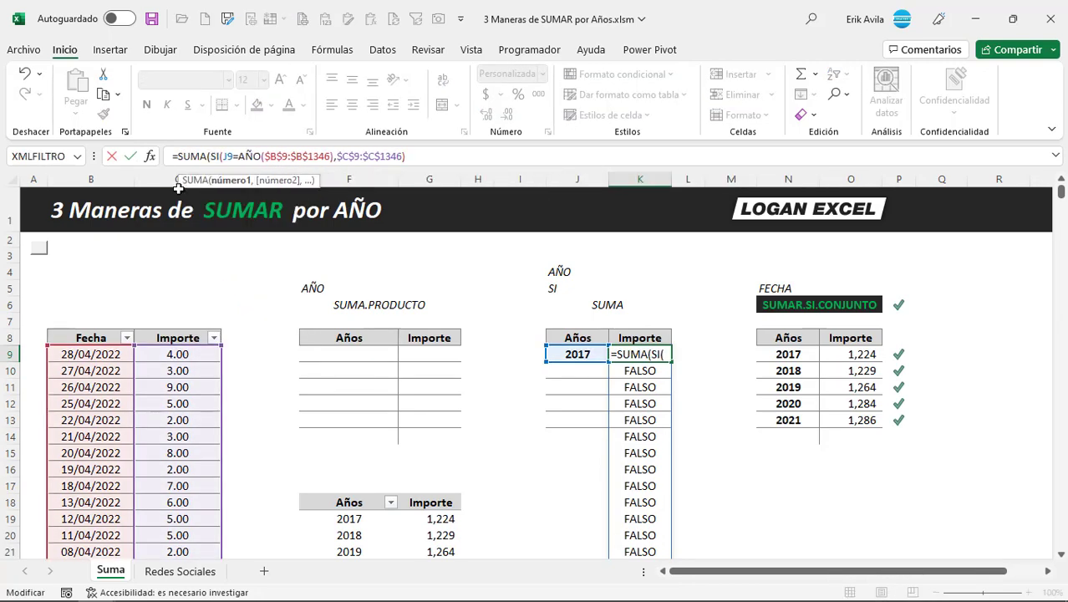
{"action": "type", "text": ")"}
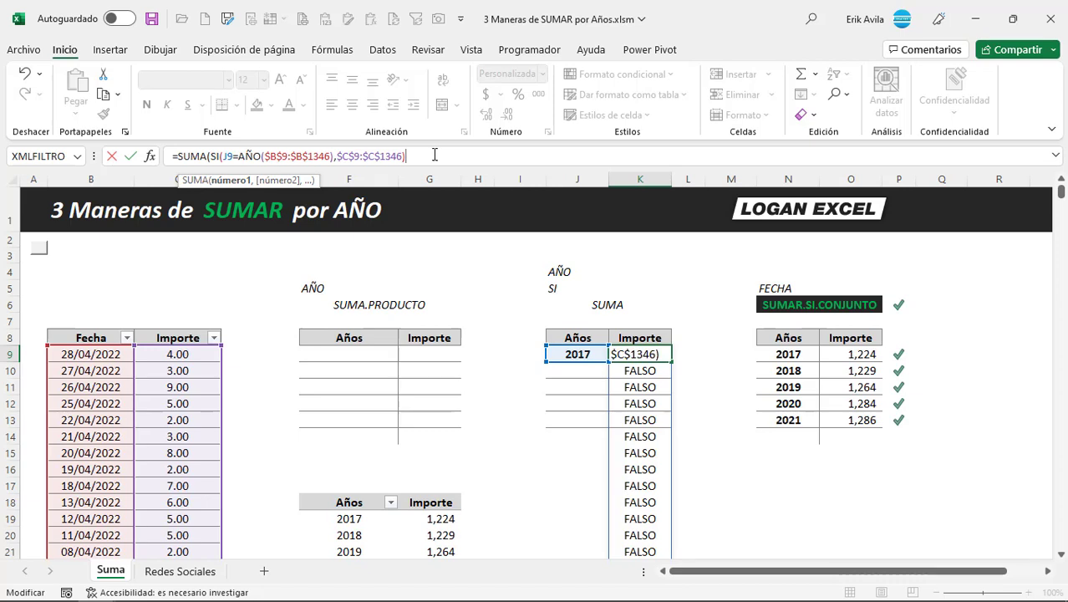
{"action": "type", "text": ")"}
{"action": "key", "text": "Return"}
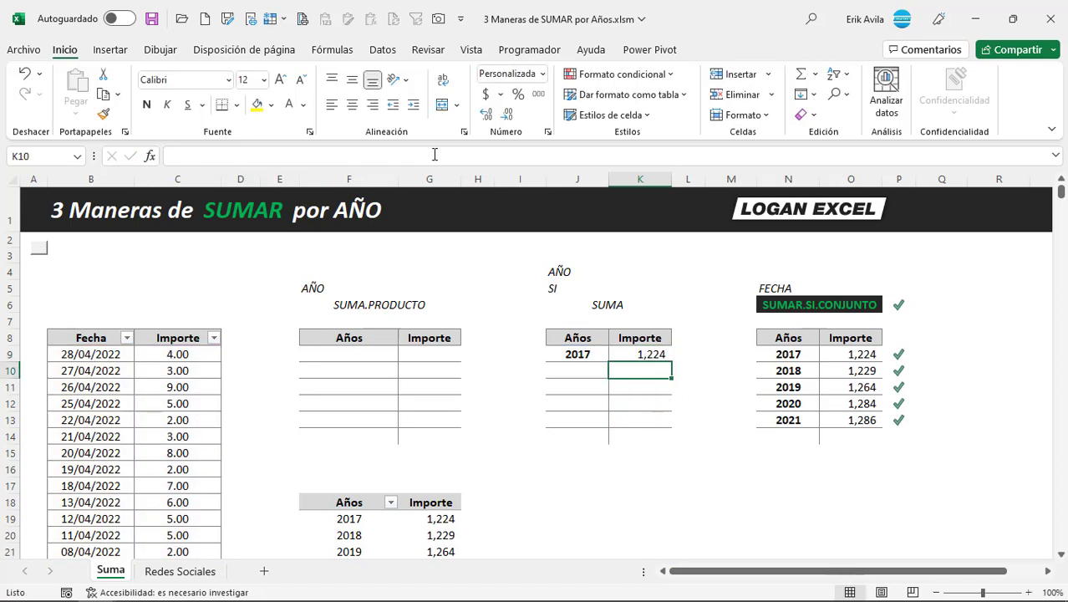
{"action": "key", "text": "Up"}
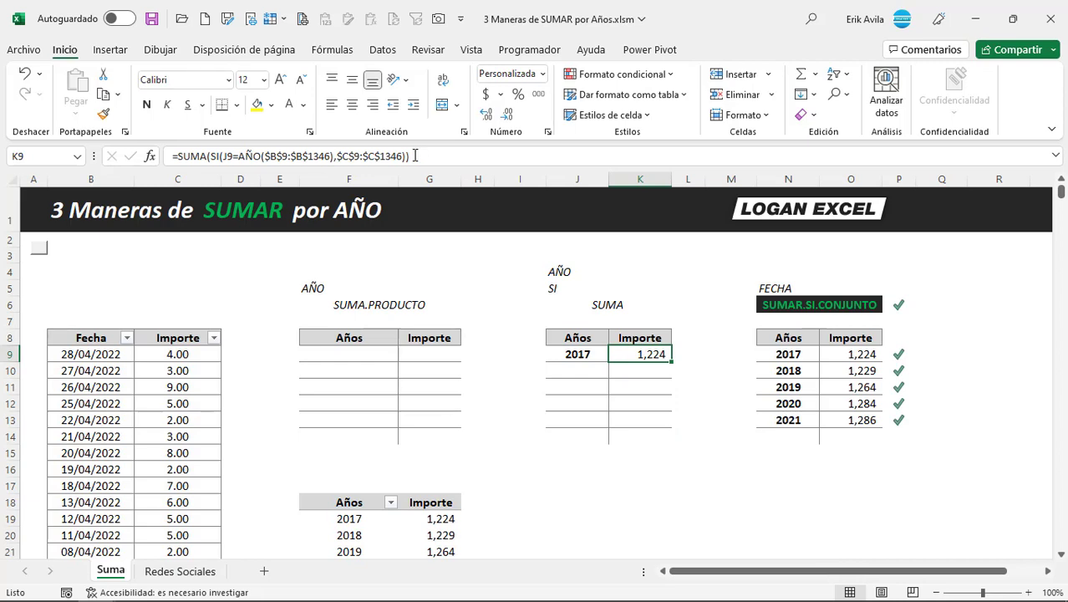
Copy the K9 total formula into K9:K14
{"action": "left_click", "coordinate": [600, 354]}
{"action": "left_click", "coordinate": [646, 358]}
{"action": "key", "text": "ctrl+c"}
{"action": "left_click_drag", "start_coordinate": [646, 358], "coordinate": [651, 423]}
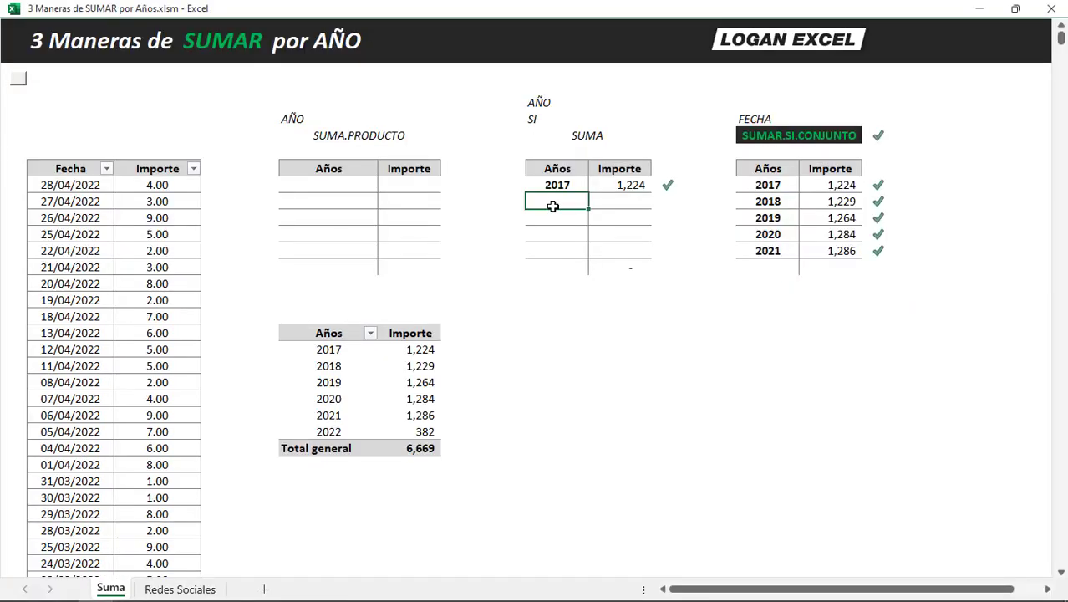
Fill in years 2018–2022 in J10:J14 and enter 1 beside the SUMA heading as checked
{"action": "left_click", "coordinate": [562, 225]}
{"action": "type", "text": "2019"}
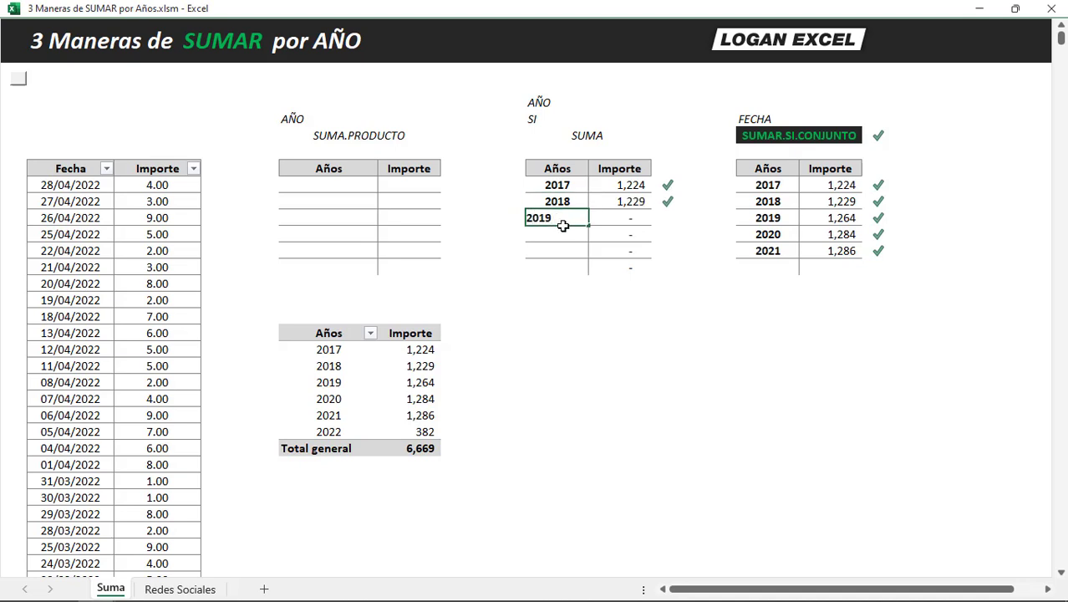
{"action": "key", "text": "Return"}
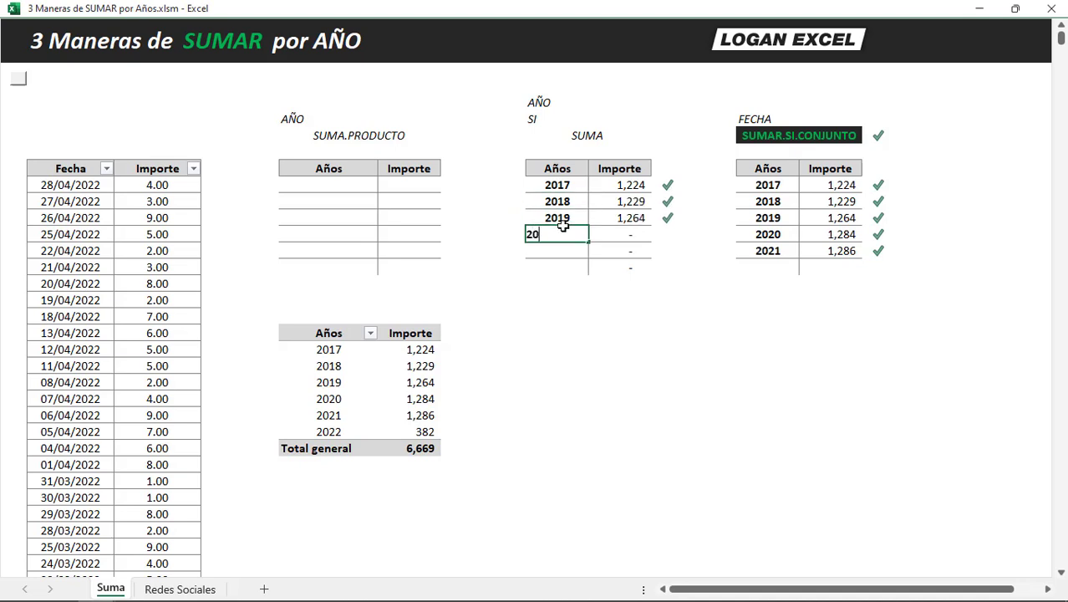
{"action": "key", "text": "Return"}
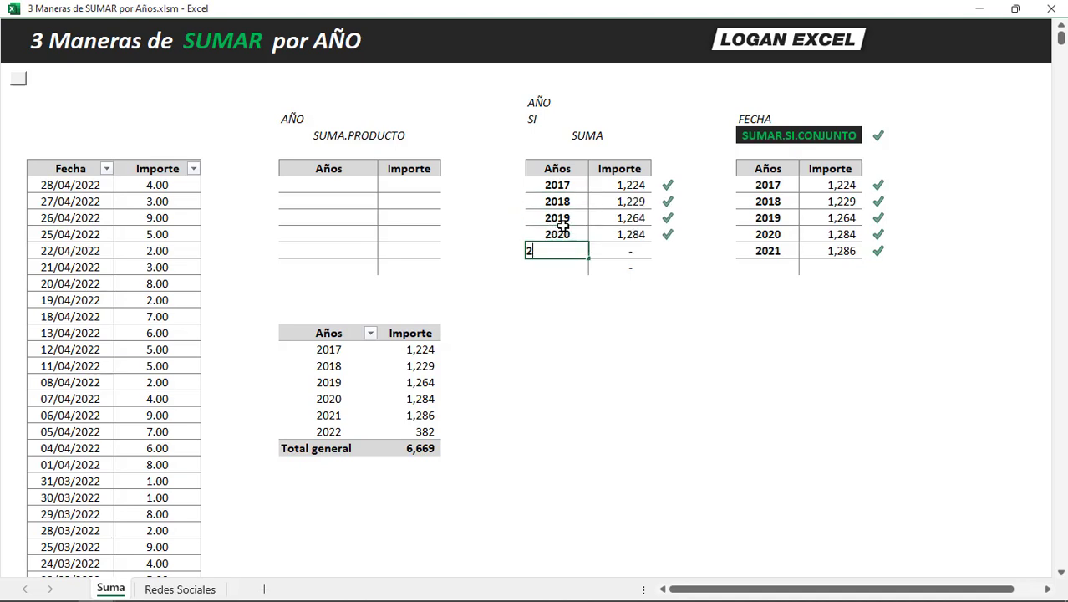
{"action": "key", "text": "Return"}
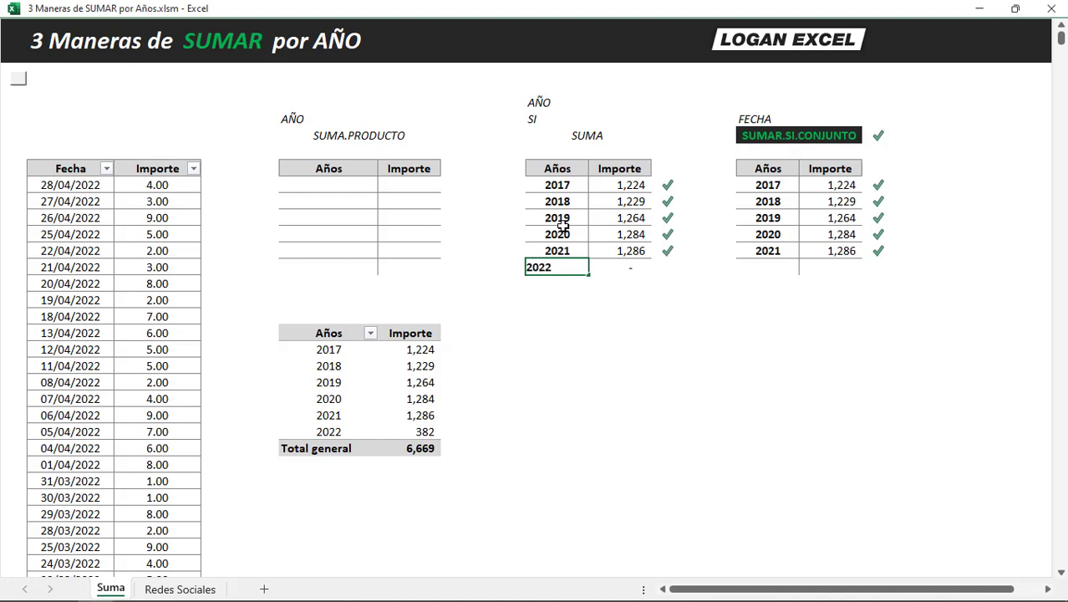
{"action": "key", "text": "Return"}
{"action": "key", "text": "Up"}
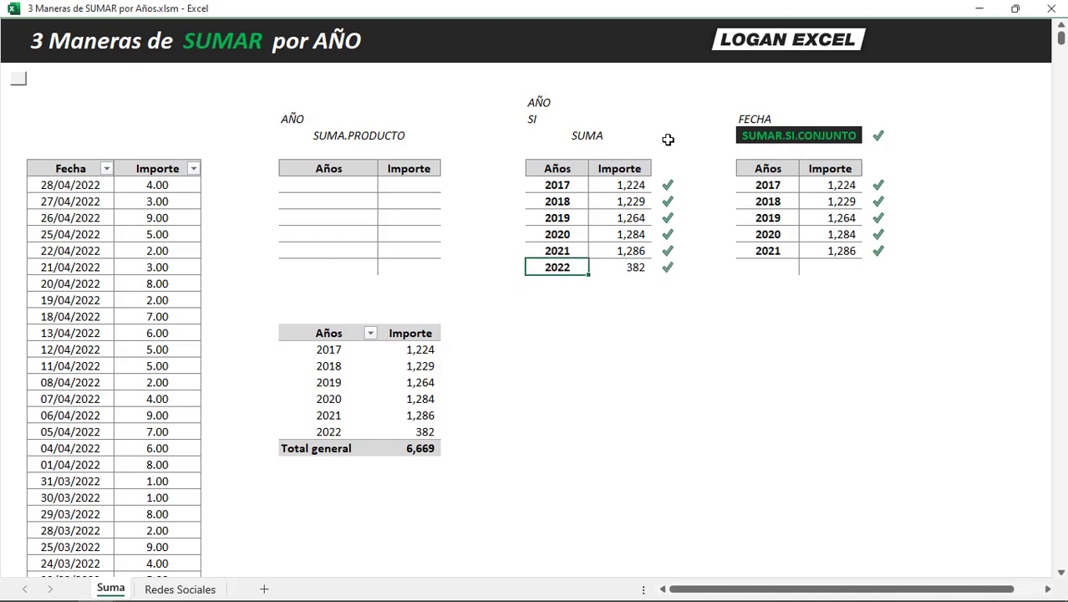
{"action": "left_click", "coordinate": [668, 139]}
{"action": "key", "text": "Return"}
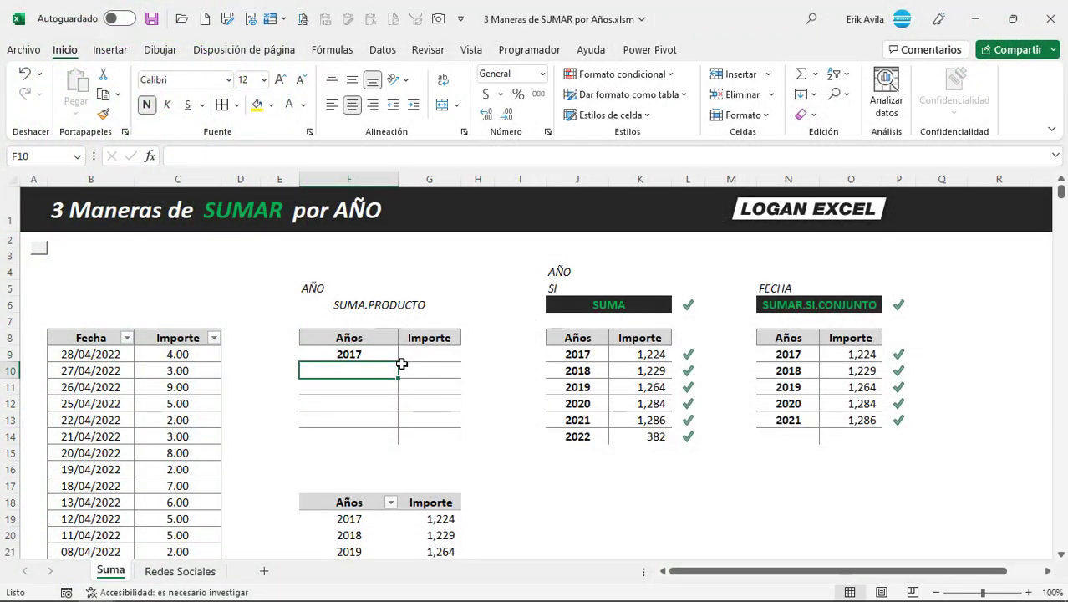
In G9, begin =SUMAPRODUCTO(AÑO($B$9:$B$1346)= for the 2017 row
{"action": "left_click", "coordinate": [401, 360]}
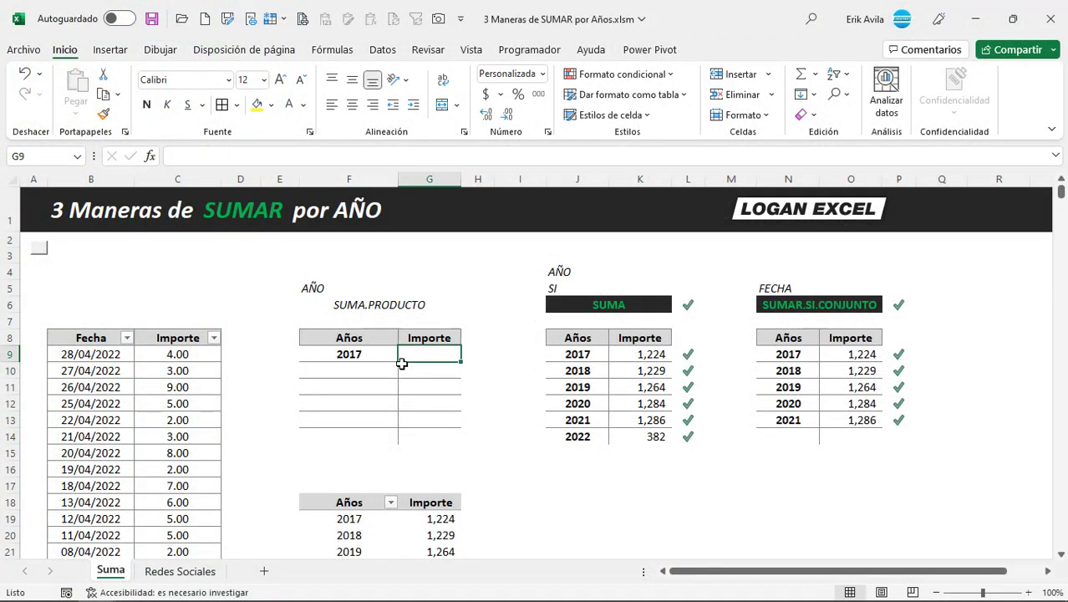
{"action": "type", "text": "=SU,"}
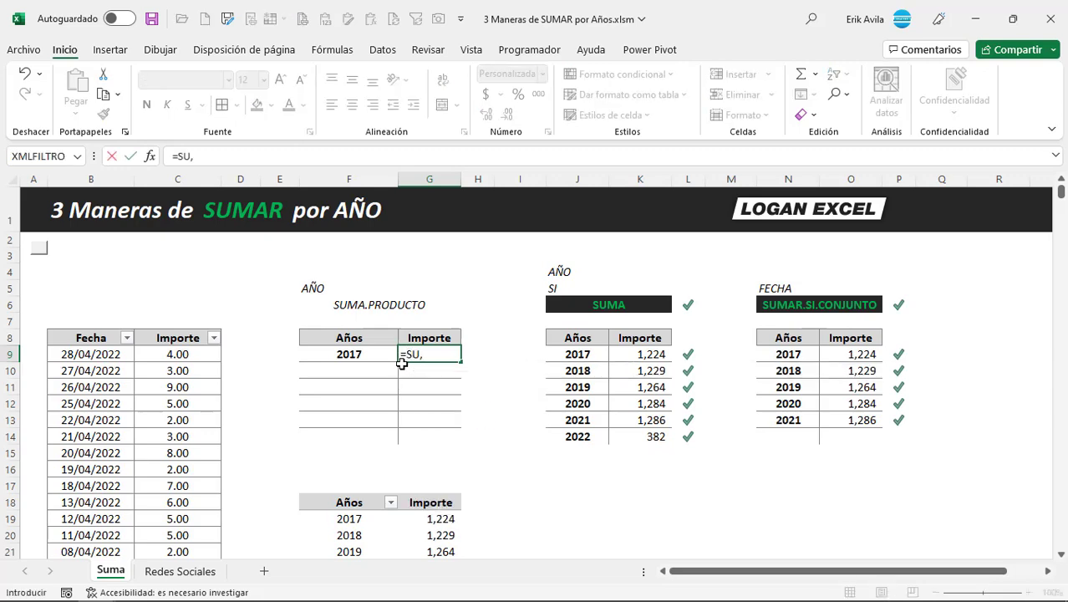
{"action": "double_click", "coordinate": [456, 429]}
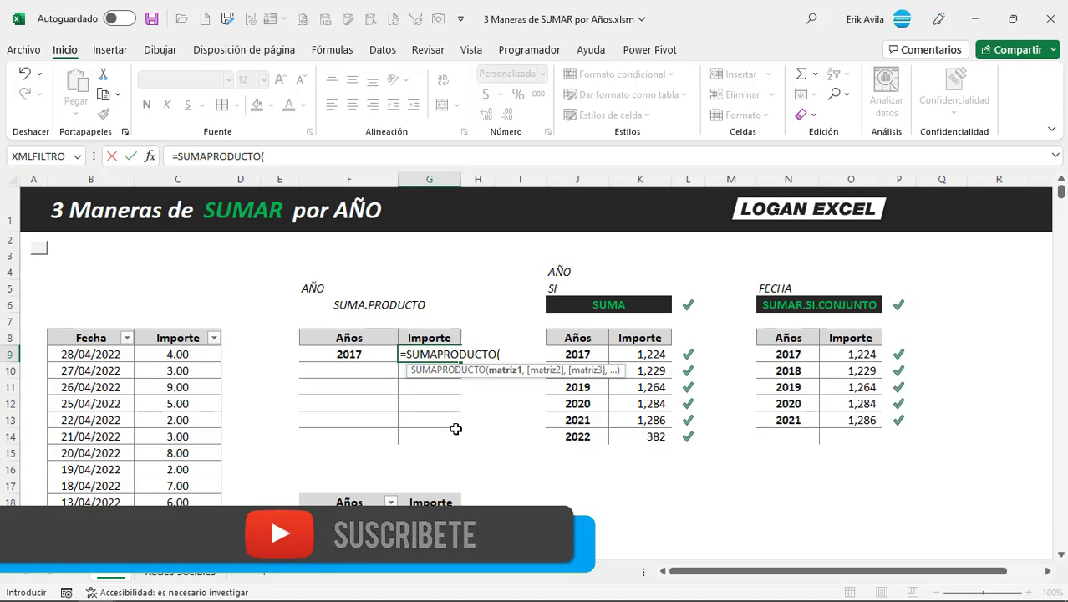
{"action": "type", "text": "AÑO"}
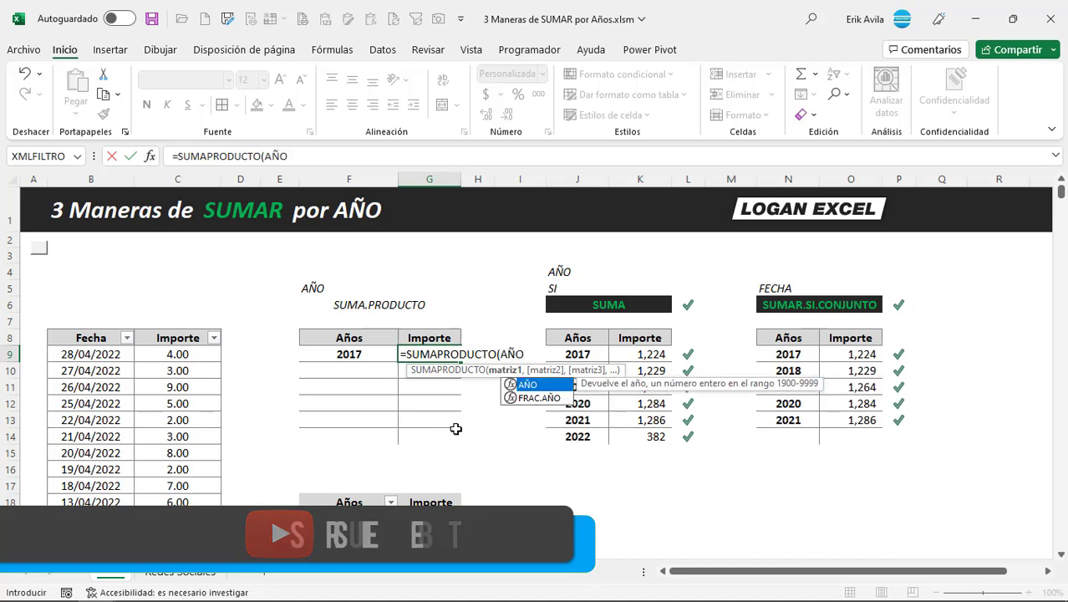
{"action": "type", "text": "("}
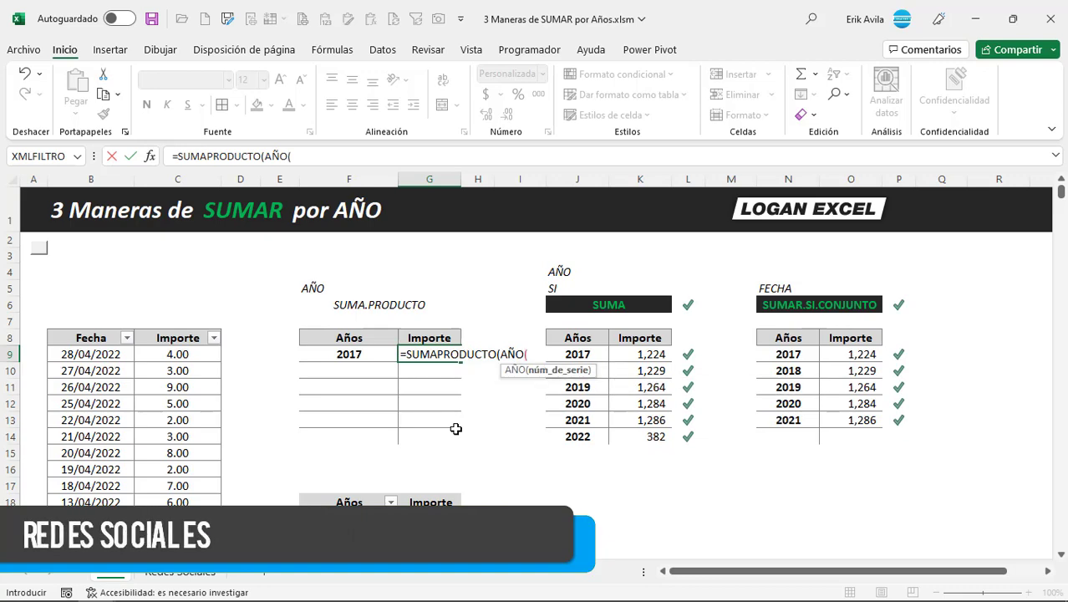
{"action": "left_click", "coordinate": [111, 352]}
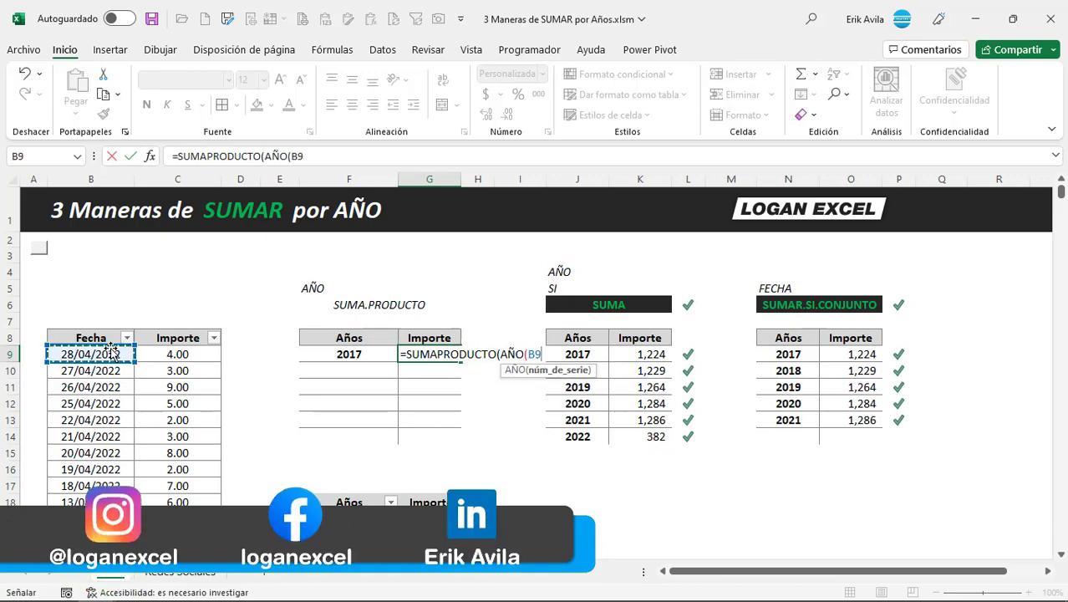
{"action": "key", "text": "ctrl+shift+Down"}
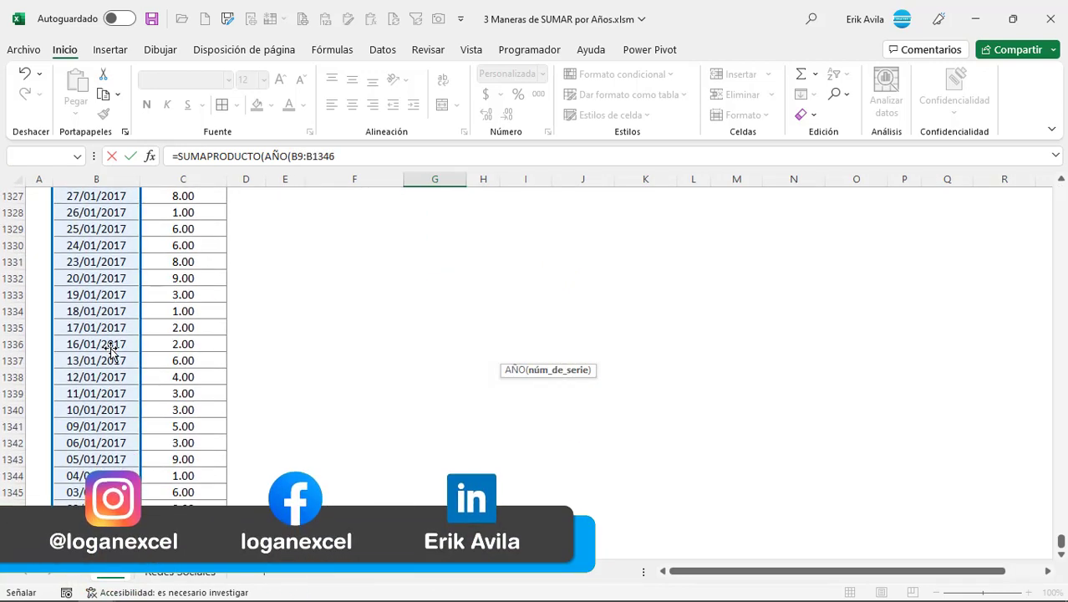
{"action": "key", "text": "F4"}
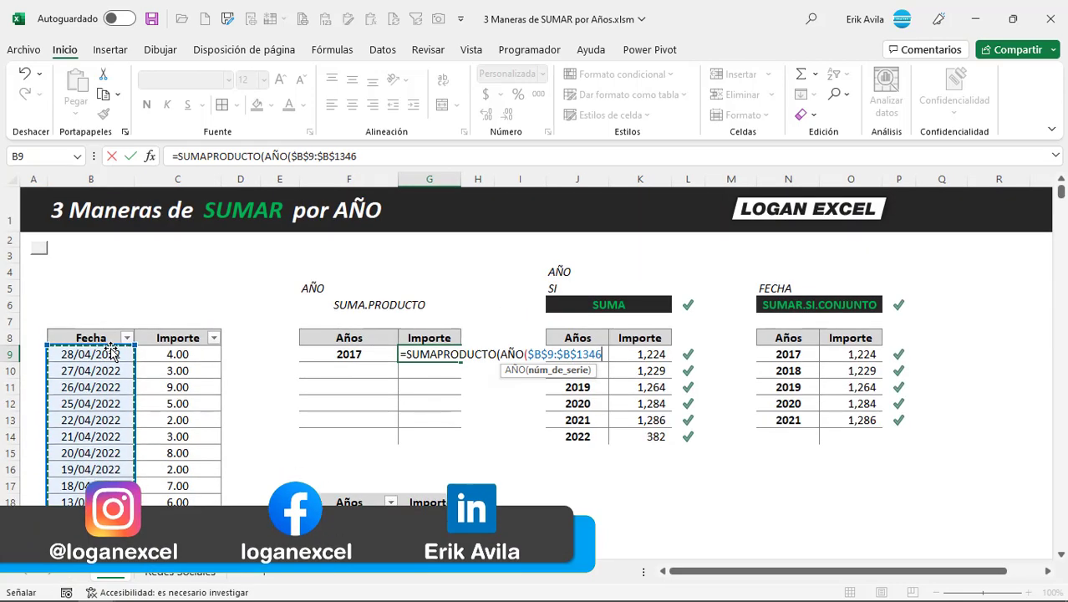
{"action": "type", "text": ")"}
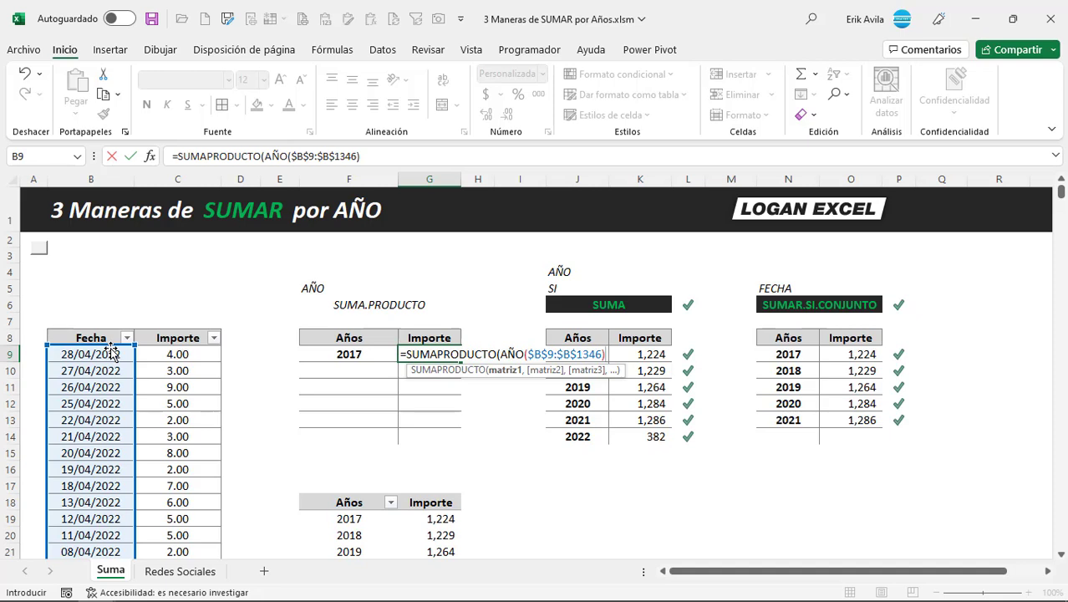
{"action": "type", "text": "="}
Complete G9 as =SUMAPRODUCTO((AÑO($B$9:$B$1346)=F9)*1,$C$9:$C$1346), returning 1,224
{"action": "left_click", "coordinate": [327, 358]}
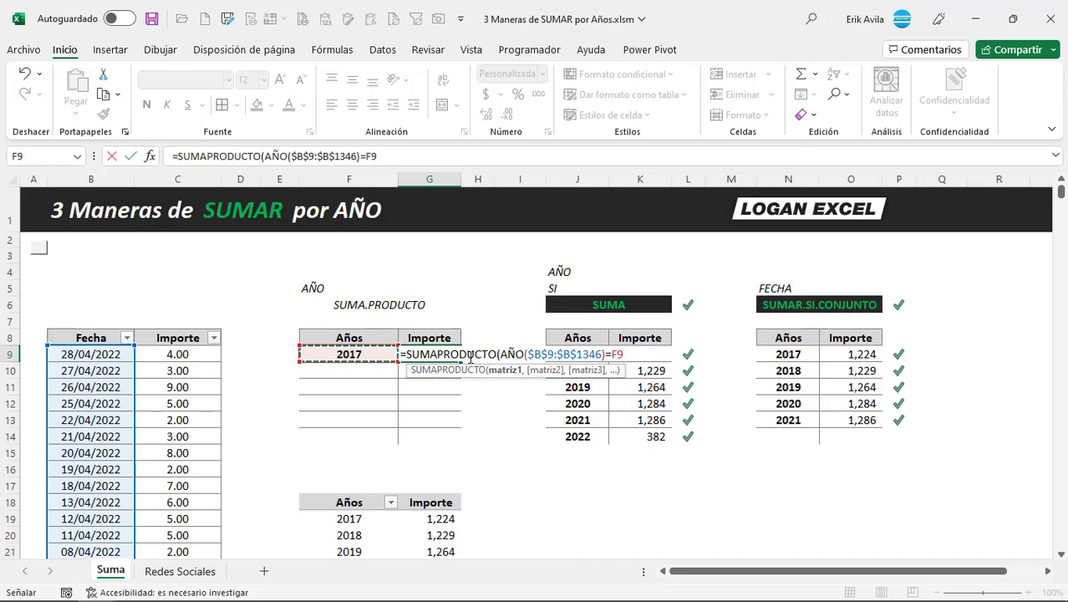
{"action": "left_click", "coordinate": [500, 354]}
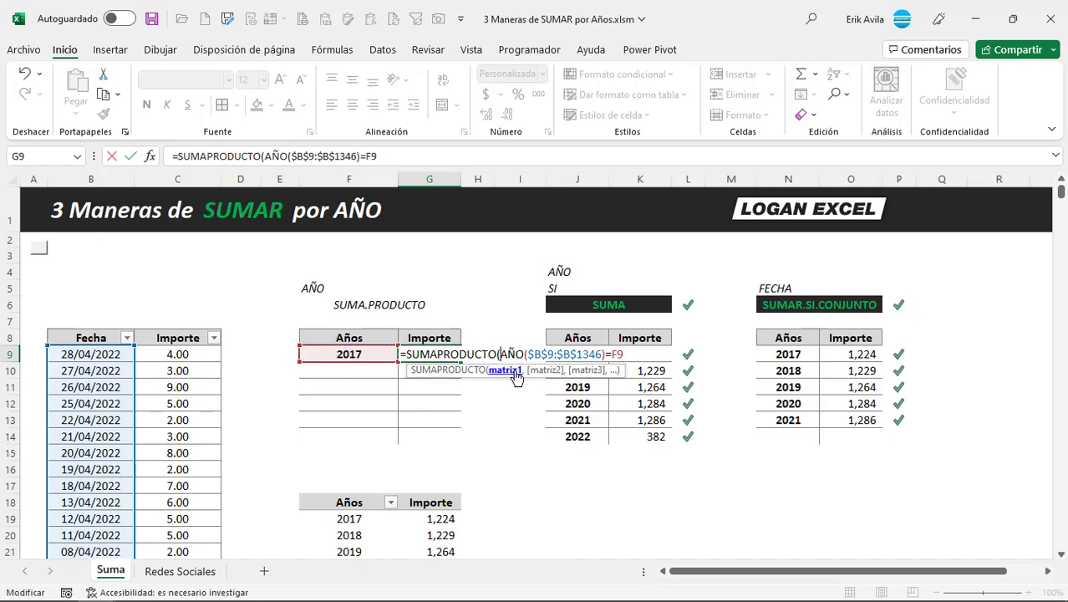
{"action": "type", "text": "("}
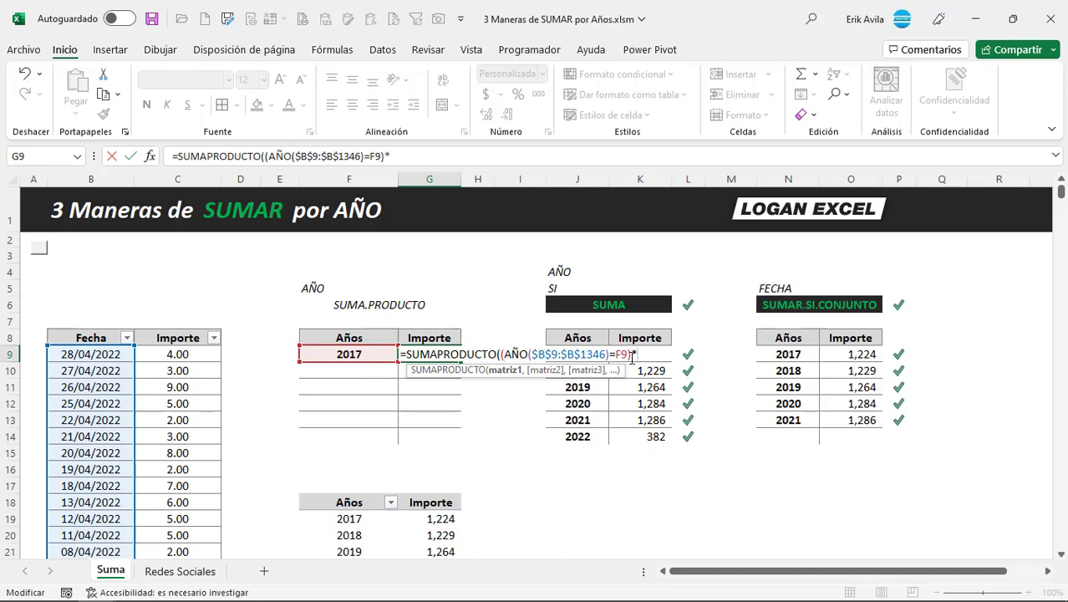
{"action": "type", "text": ","}
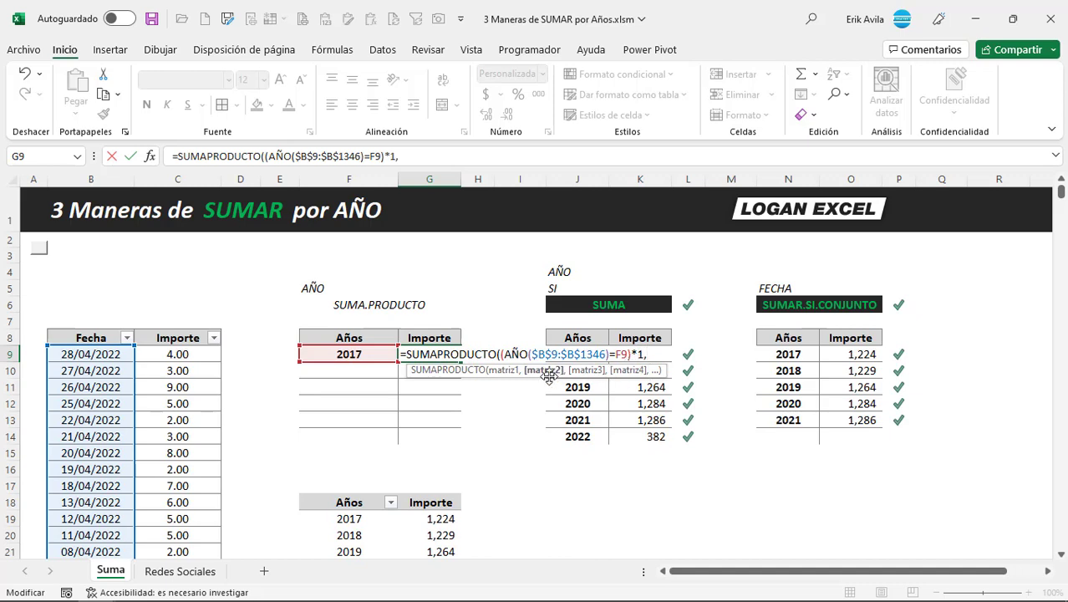
{"action": "left_click", "coordinate": [200, 353]}
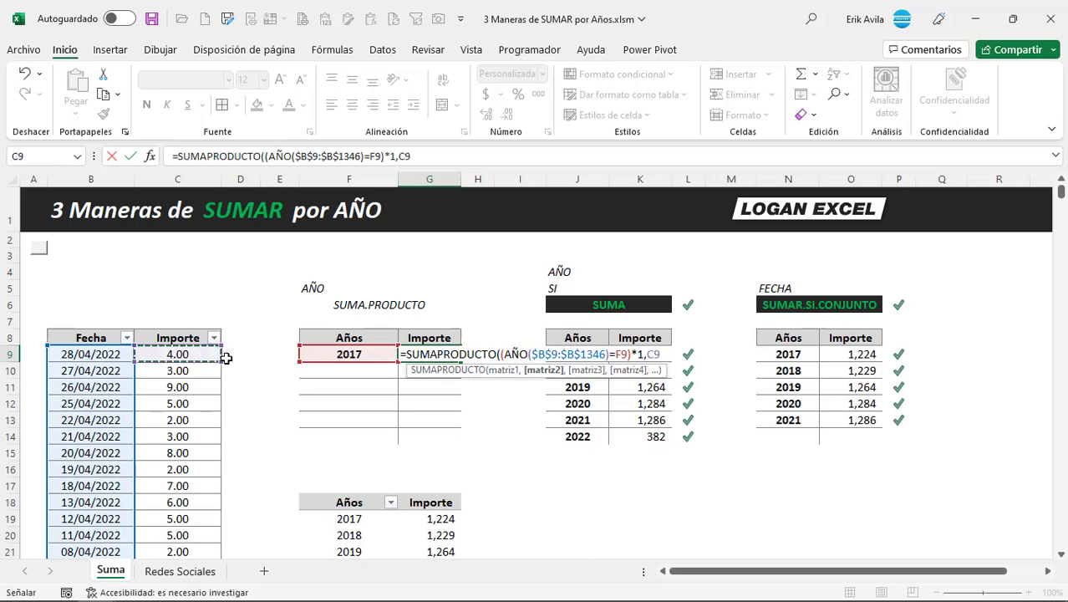
{"action": "key", "text": "ctrl+shift+Down"}
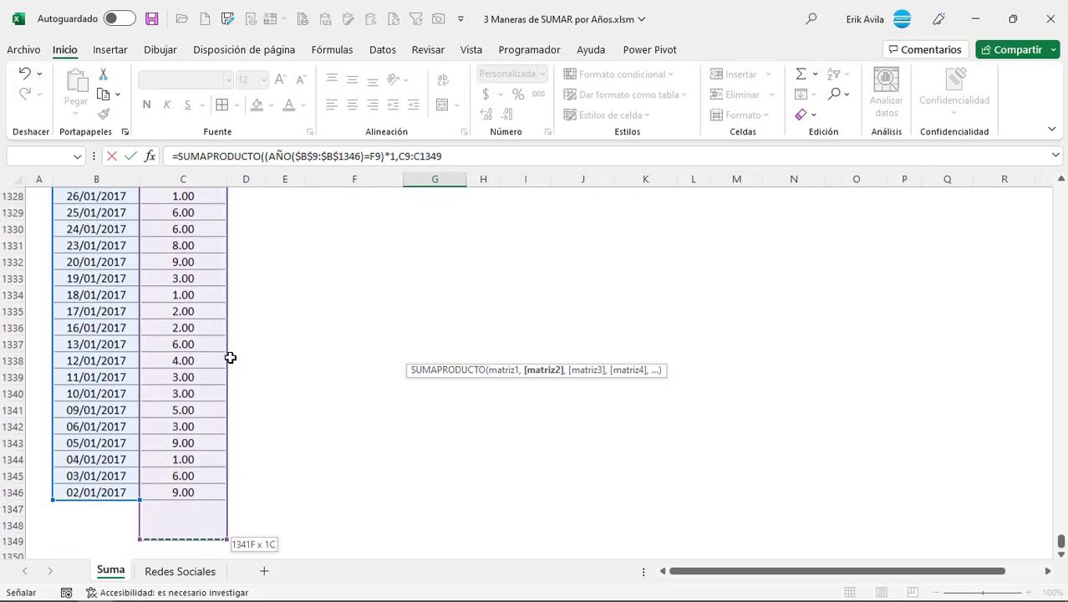
{"action": "key", "text": "shift+Up"}
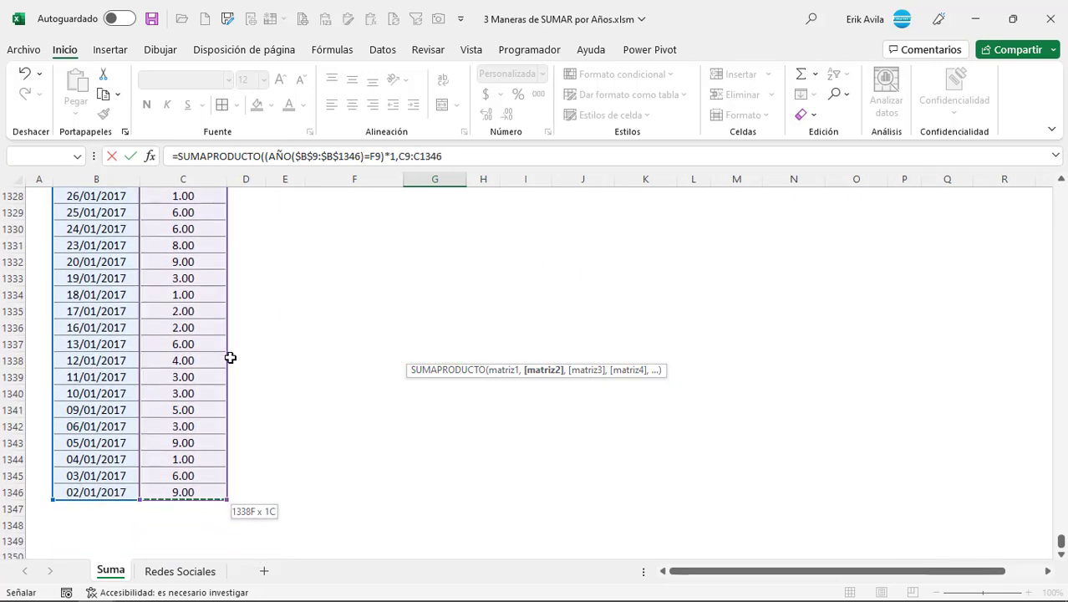
{"action": "key", "text": "F4"}
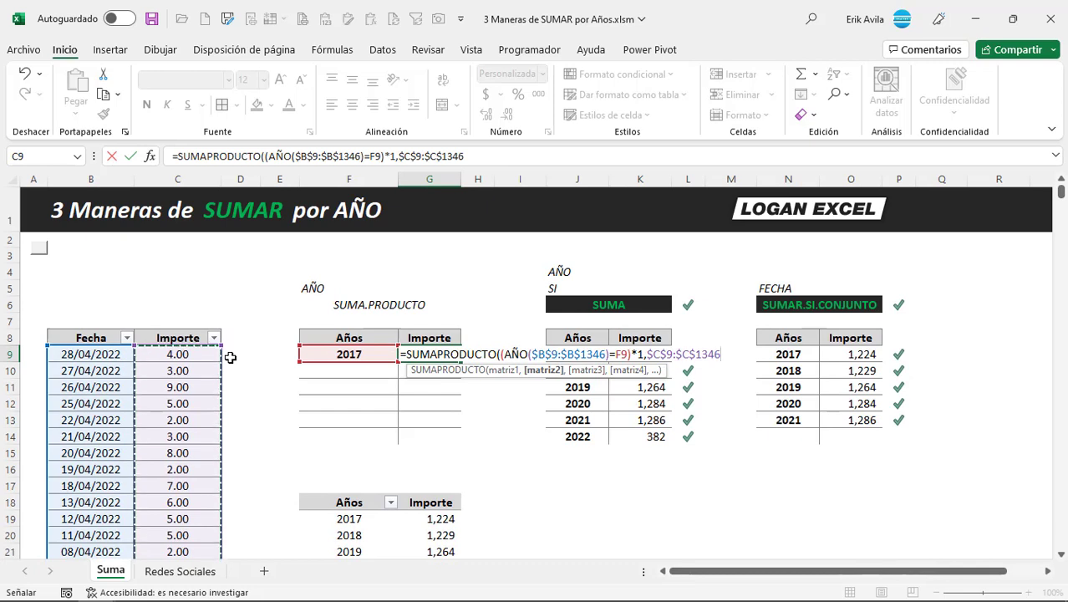
{"action": "type", "text": ")"}
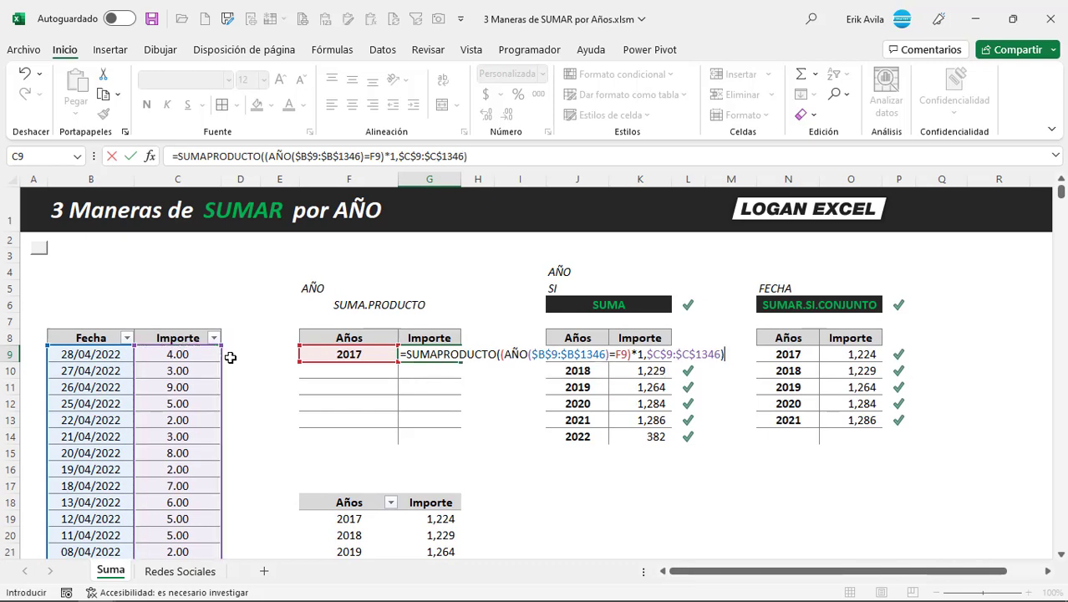
{"action": "key", "text": "ctrl+Return"}
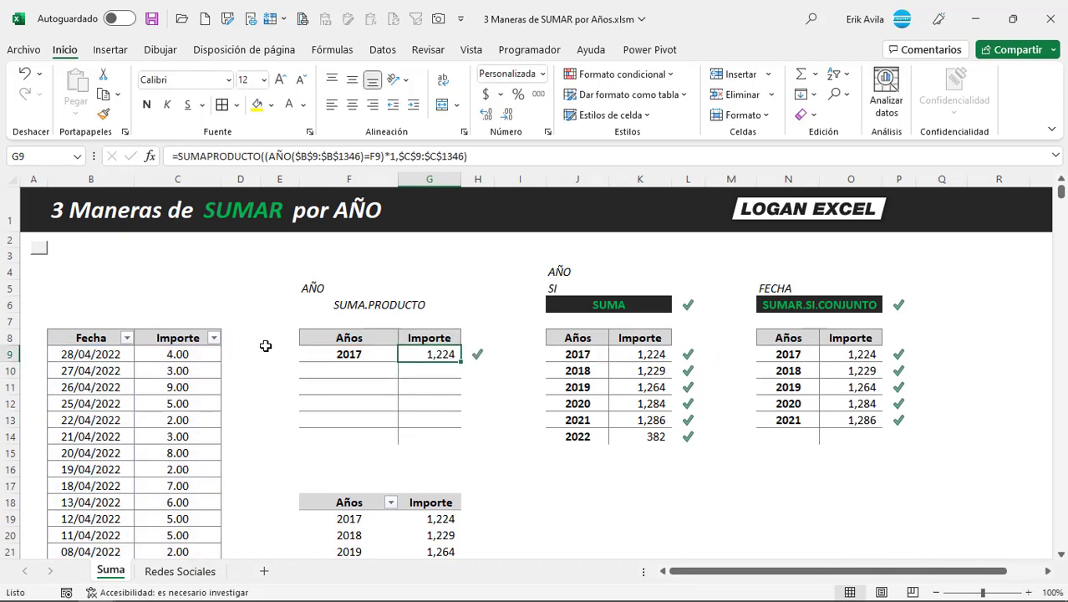
Paste the G9 SUMAPRODUCTO formula into G10:G14
{"action": "key", "text": "ctrl+c"}
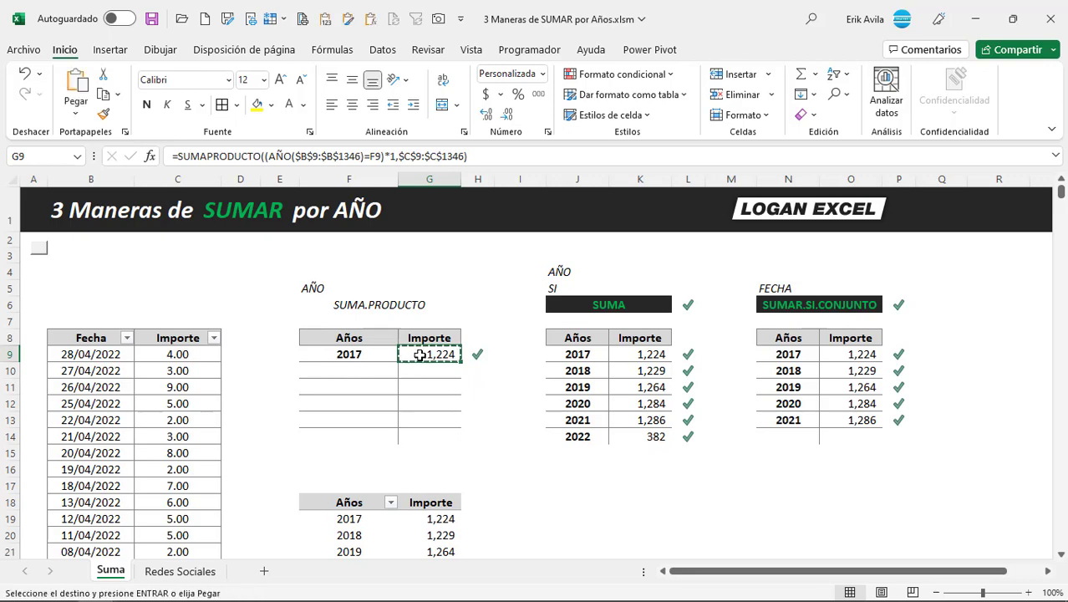
{"action": "left_click_drag", "start_coordinate": [420, 354], "coordinate": [429, 437]}
{"action": "right_click", "coordinate": [429, 437]}
{"action": "left_click", "coordinate": [513, 241]}
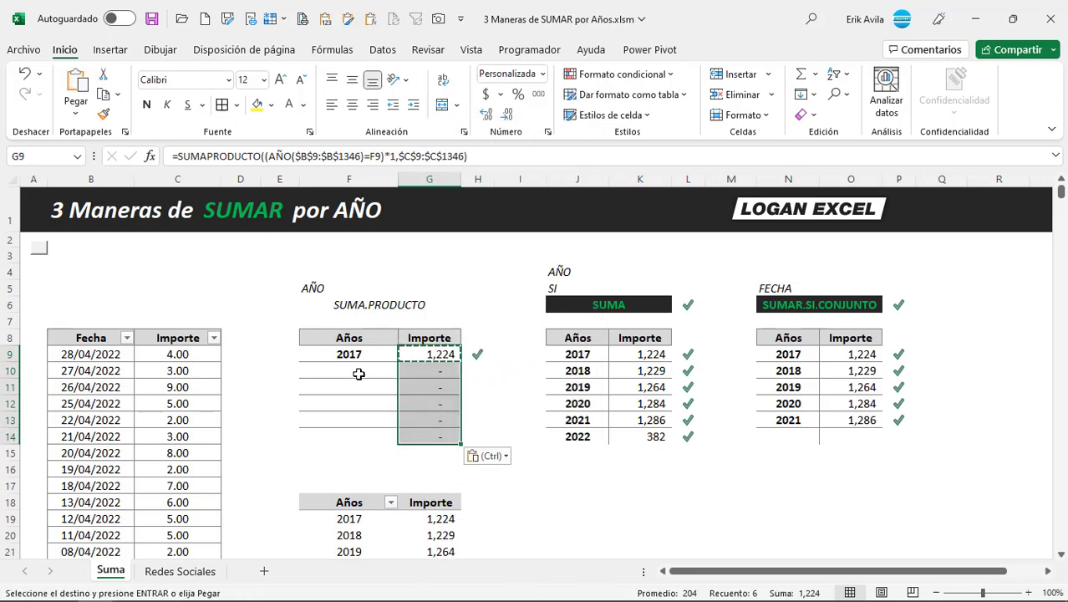
Enter the years 2018, 2019, 2020, 2021 and 2022 in F10:F14
{"action": "left_click", "coordinate": [358, 371]}
{"action": "key", "text": "ctrl+shift+F1"}
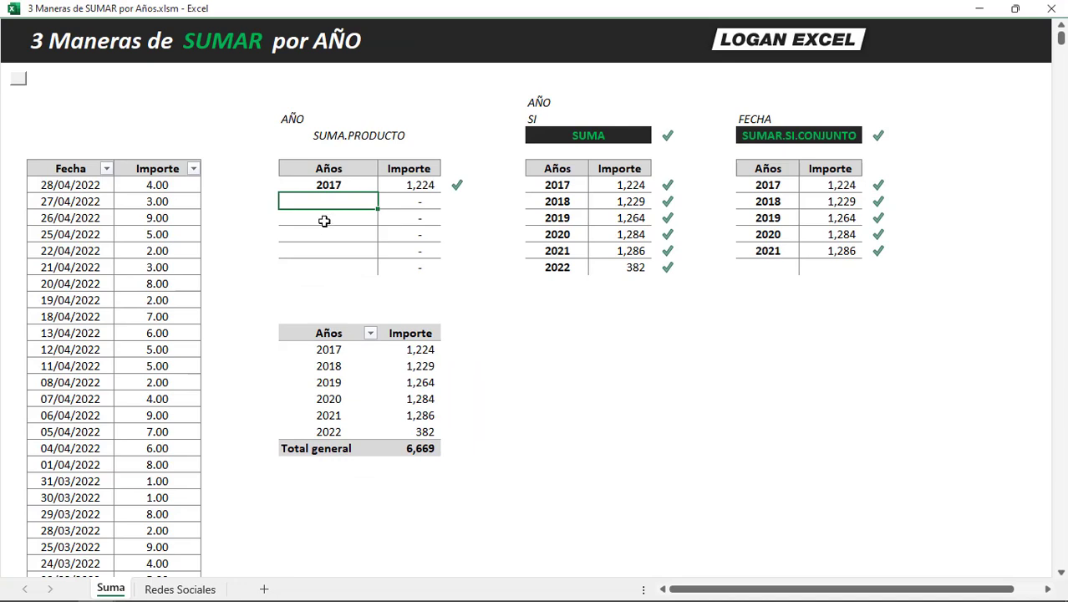
{"action": "type", "text": "2018"}
{"action": "key", "text": "Return"}
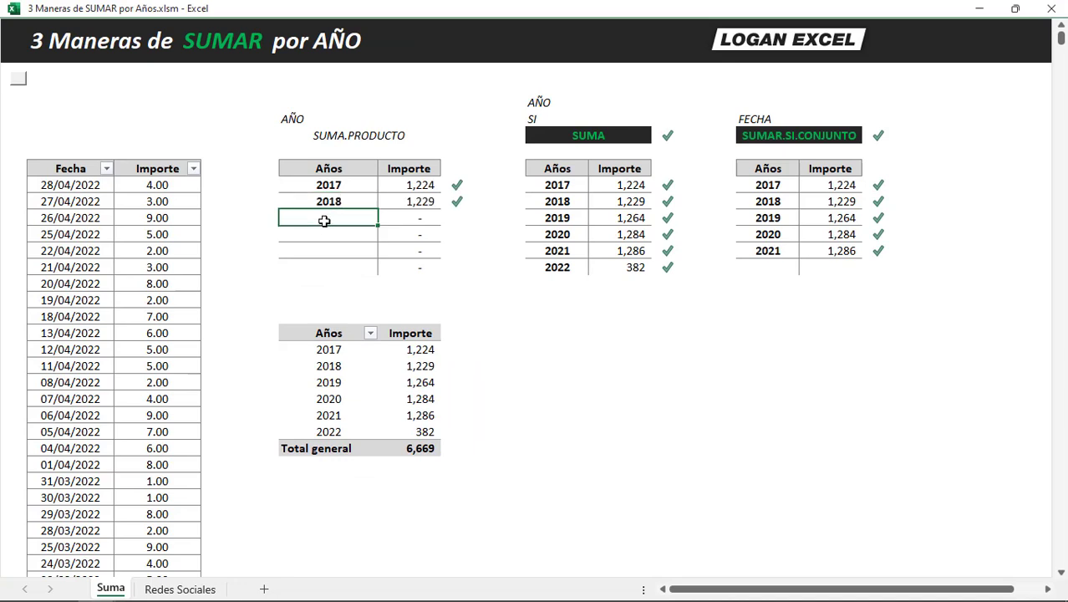
{"action": "type", "text": "2019"}
{"action": "key", "text": "Return"}
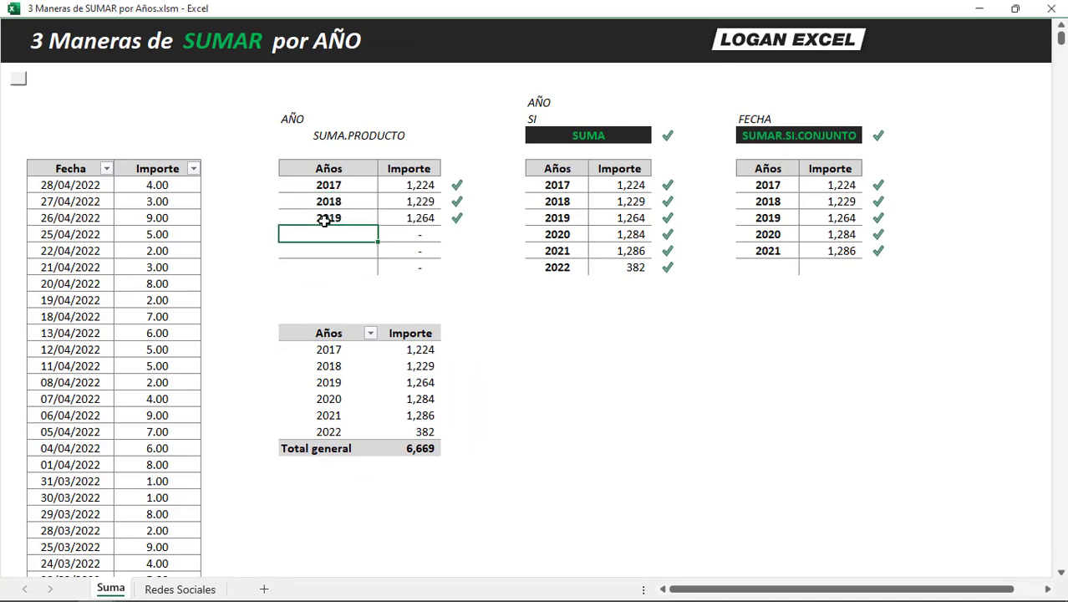
{"action": "type", "text": "2020"}
{"action": "key", "text": "Return"}
{"action": "type", "text": "2"}
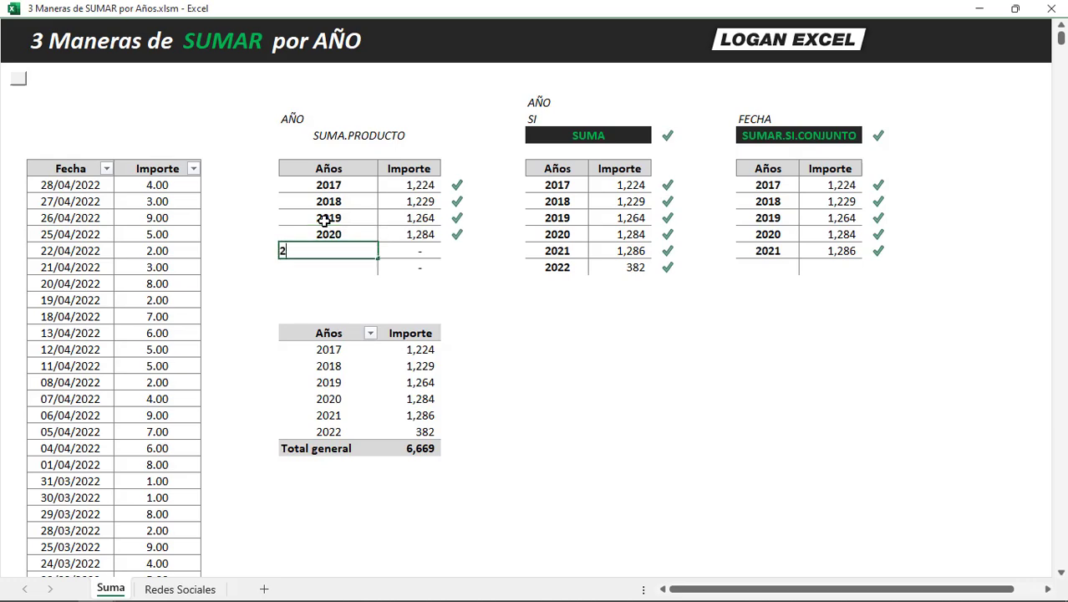
{"action": "type", "text": "1"}
{"action": "key", "text": "Return"}
{"action": "type", "text": "2022"}
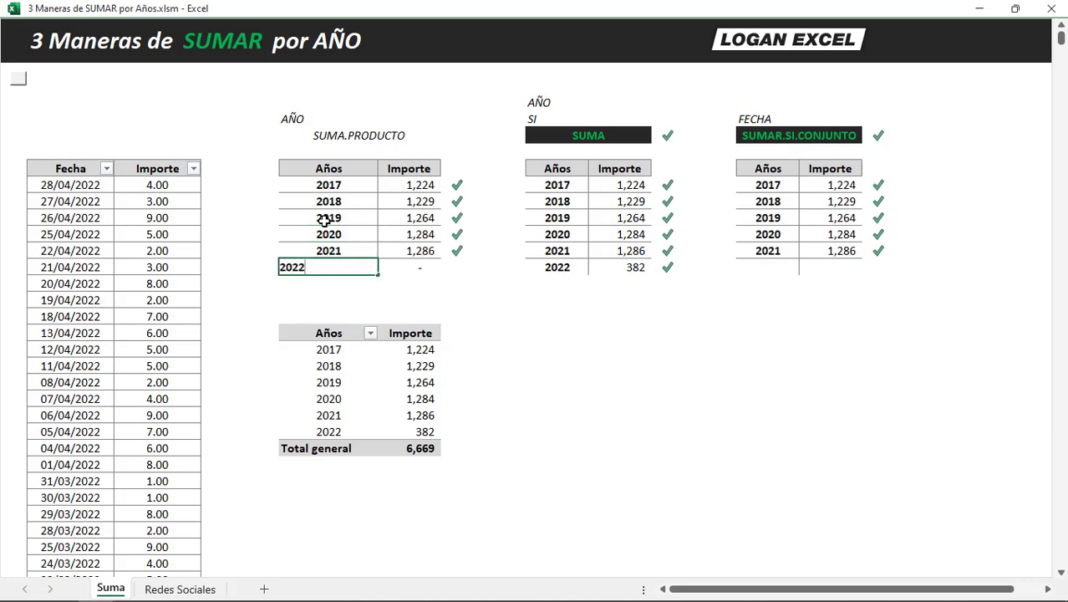
{"action": "key", "text": "Return"}
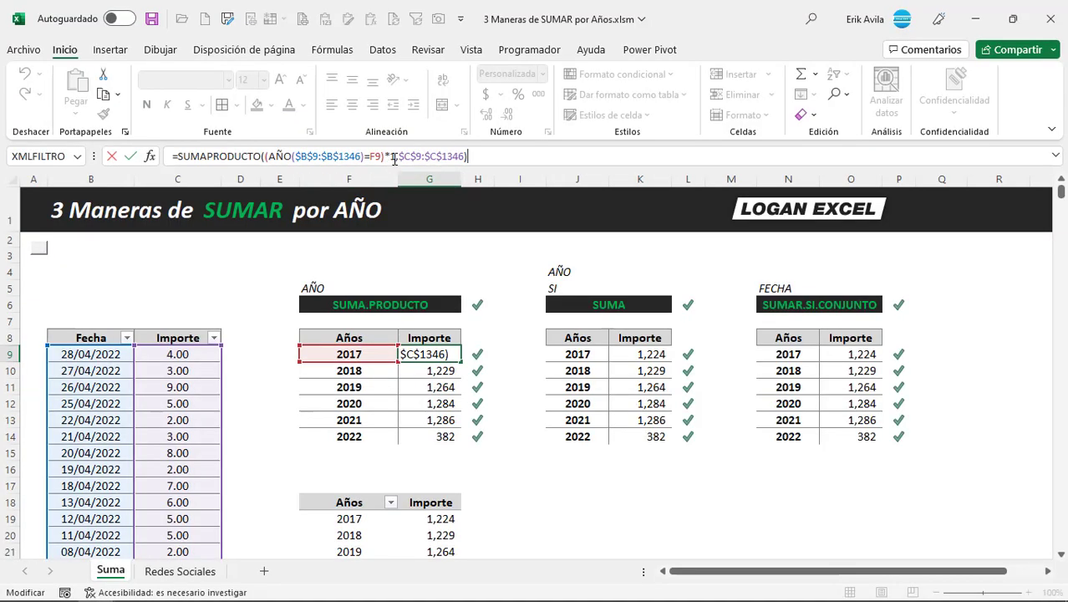
{"action": "left_click", "coordinate": [395, 159]}
{"action": "type", "text": "1,"}
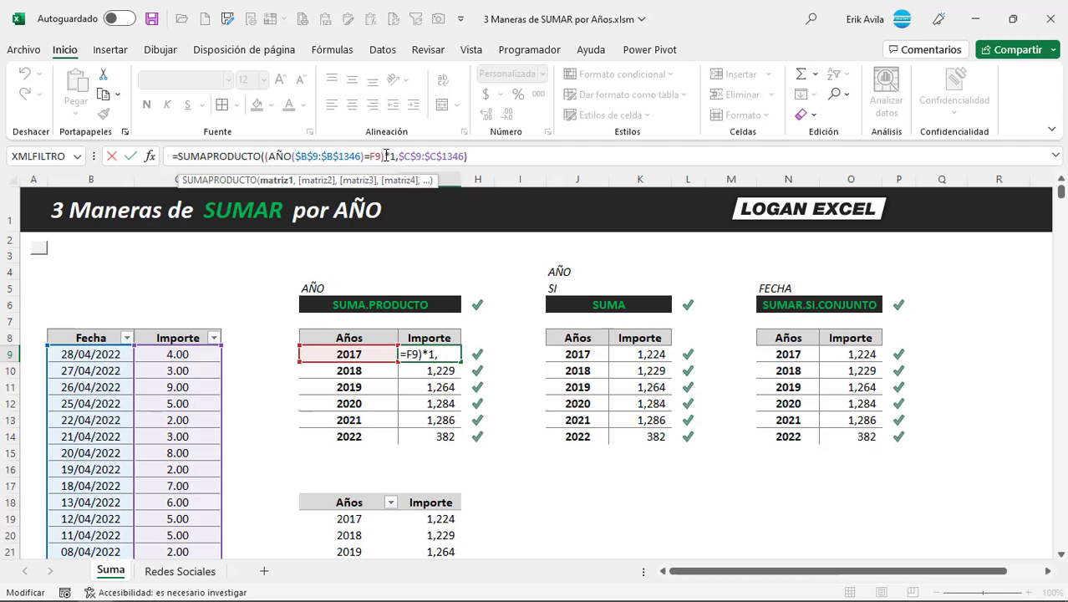
{"action": "left_click_drag", "start_coordinate": [387, 158], "coordinate": [266, 159]}
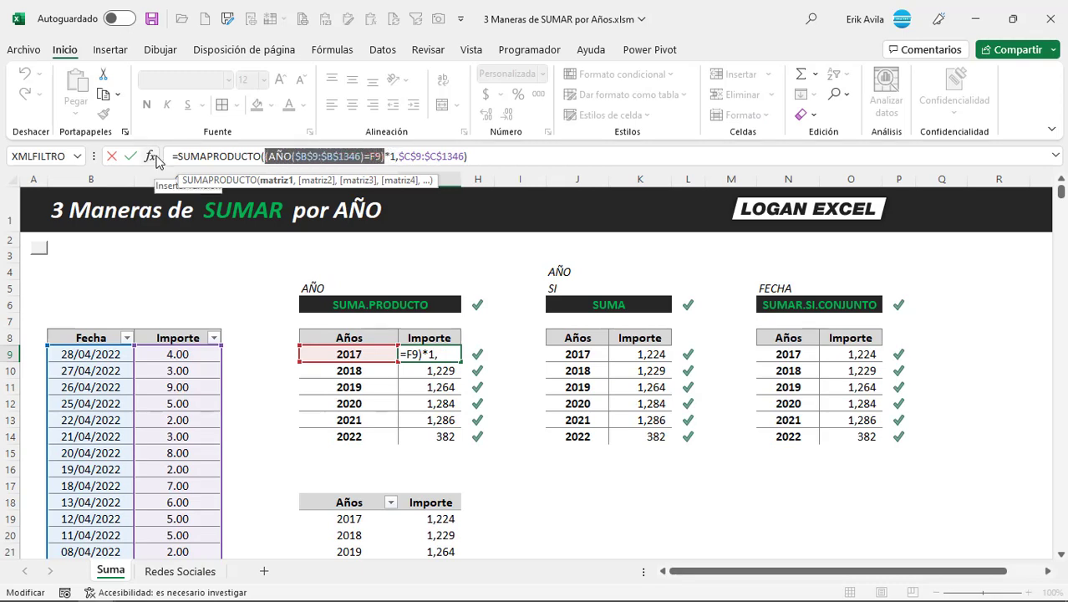
{"action": "key", "text": "F9"}
{"action": "left_click_drag", "start_coordinate": [500, 171], "coordinate": [500, 423]}
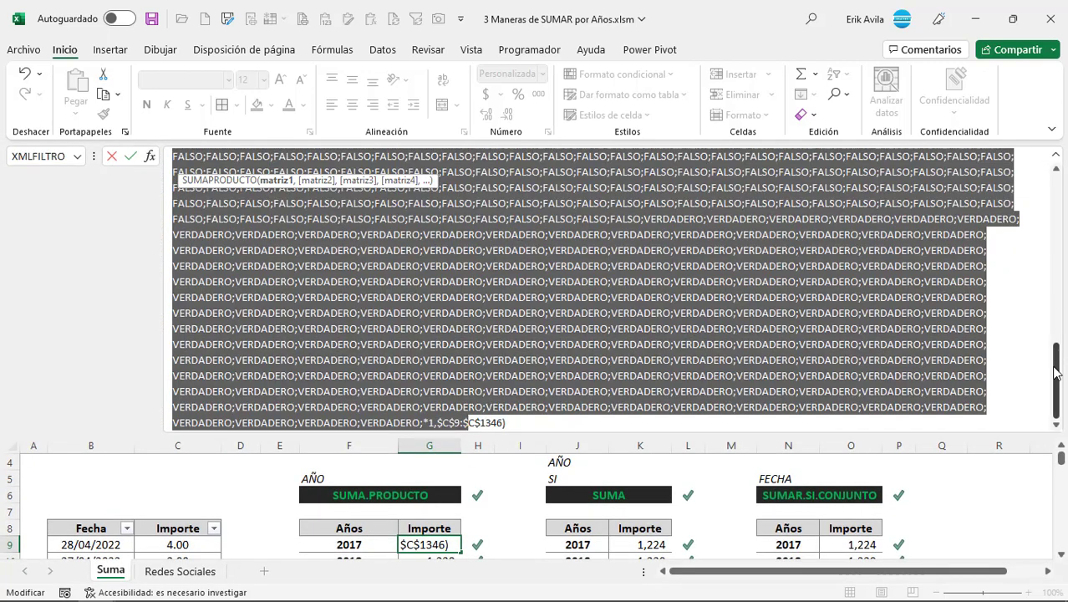
{"action": "mouse_move", "coordinate": [1057, 368]}
{"action": "left_mouse_down"}
{"action": "mouse_move", "coordinate": [1050, 245]}
{"action": "mouse_move", "coordinate": [1055, 381]}
{"action": "left_mouse_up"}
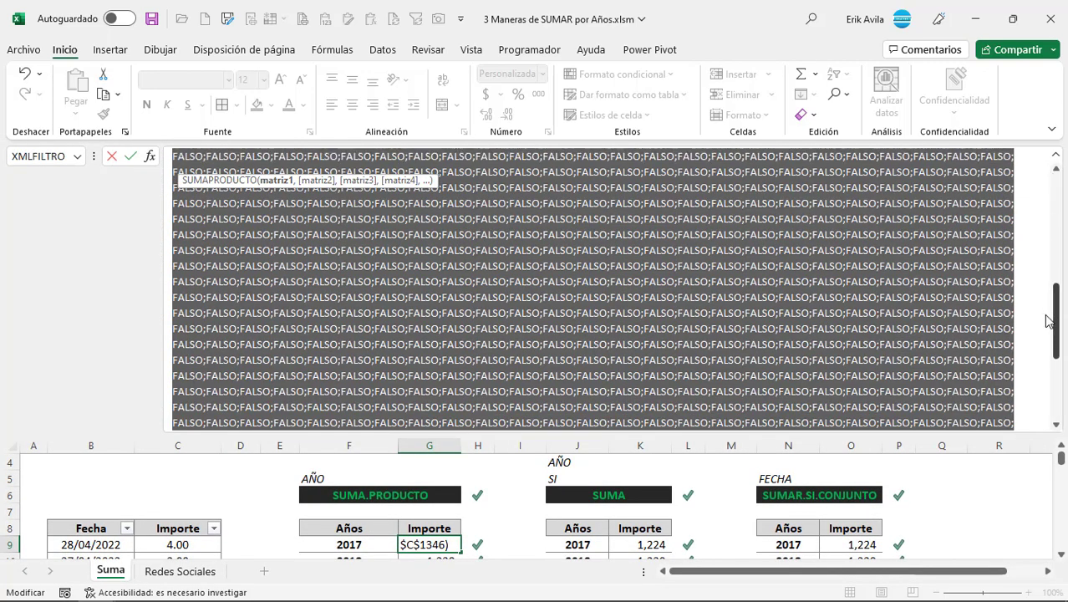
{"action": "left_click", "coordinate": [651, 281]}
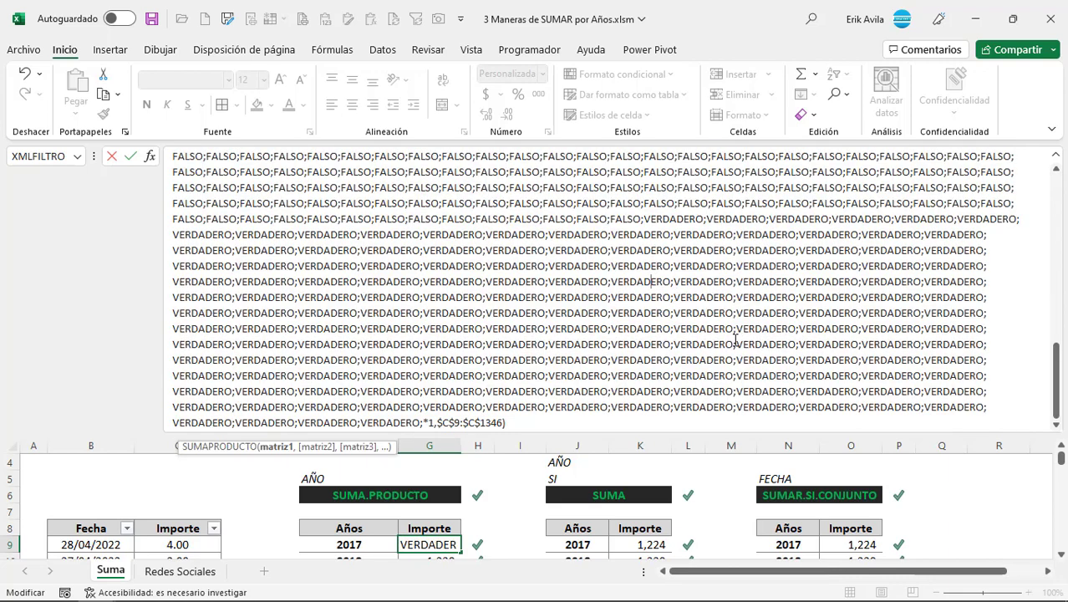
{"action": "mouse_move", "coordinate": [1059, 370]}
{"action": "left_mouse_down"}
{"action": "mouse_move", "coordinate": [1058, 311]}
{"action": "mouse_move", "coordinate": [1057, 359]}
{"action": "left_mouse_up"}
{"action": "key", "text": "Escape"}
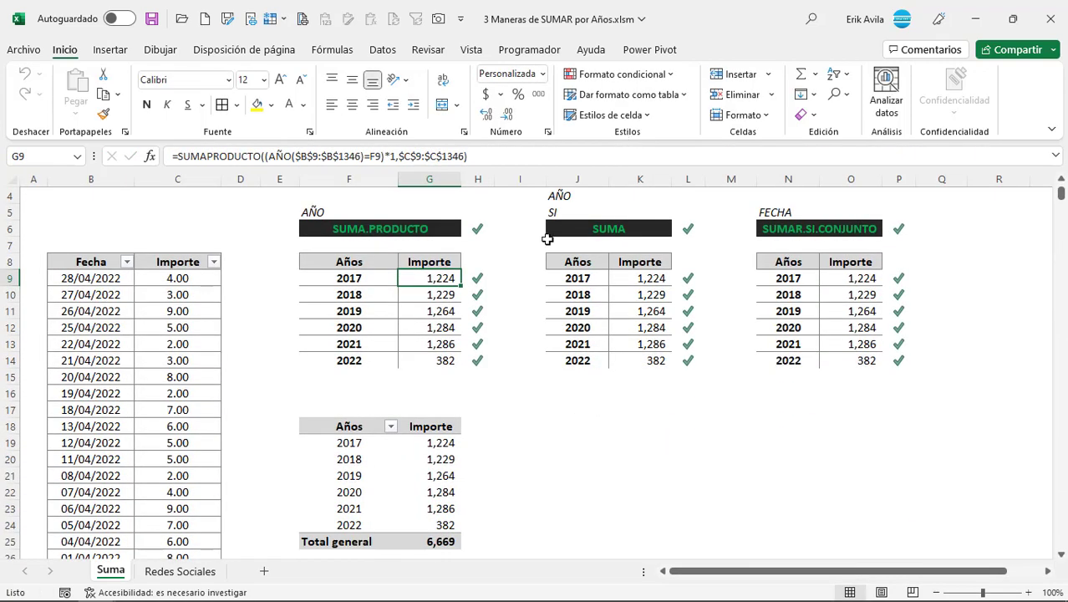
Enter =VERDADERO in J19 and =+J19*1 in K19, which returns 1.00
{"action": "left_click", "coordinate": [436, 343]}
{"action": "left_click", "coordinate": [597, 438]}
{"action": "type", "text": "="}
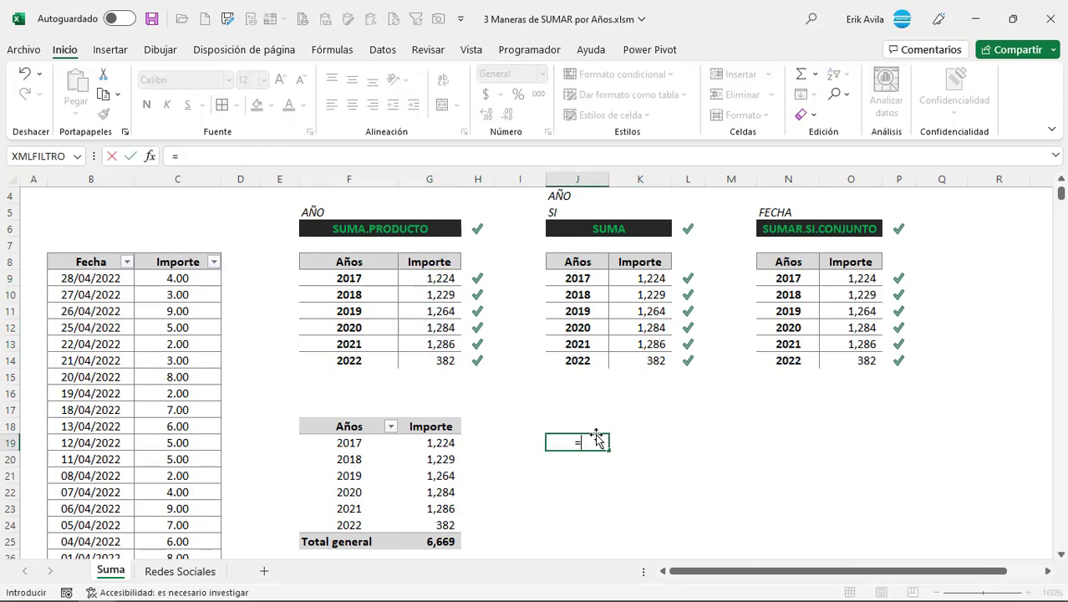
{"action": "type", "text": "v"}
{"action": "key", "text": "Escape"}
{"action": "type", "text": "=ve"}
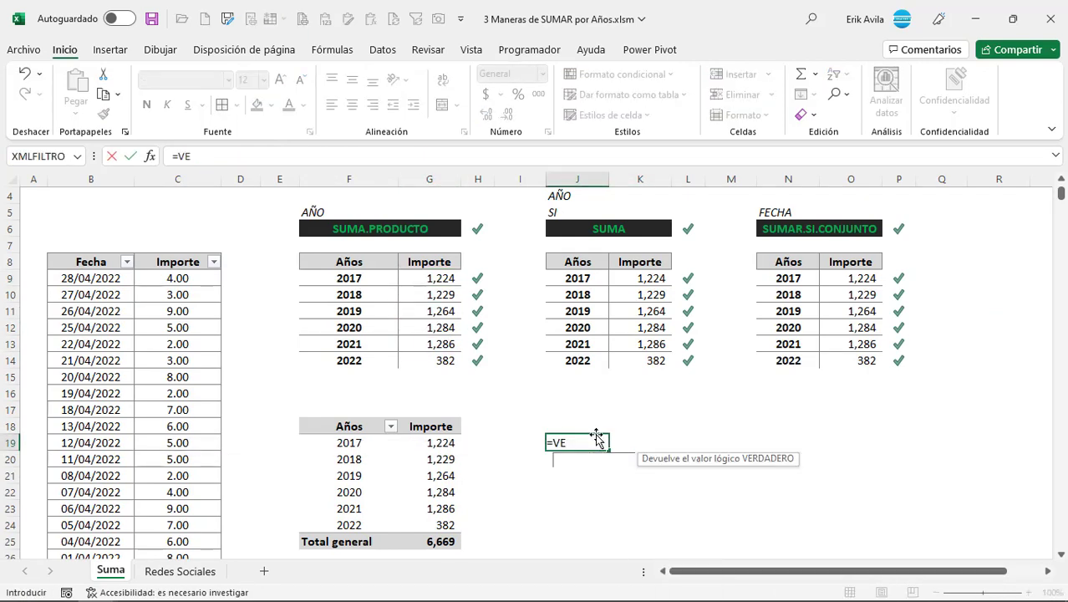
{"action": "type", "text": "rdadero"}
{"action": "left_click", "coordinate": [641, 442]}
{"action": "type", "text": "+"}
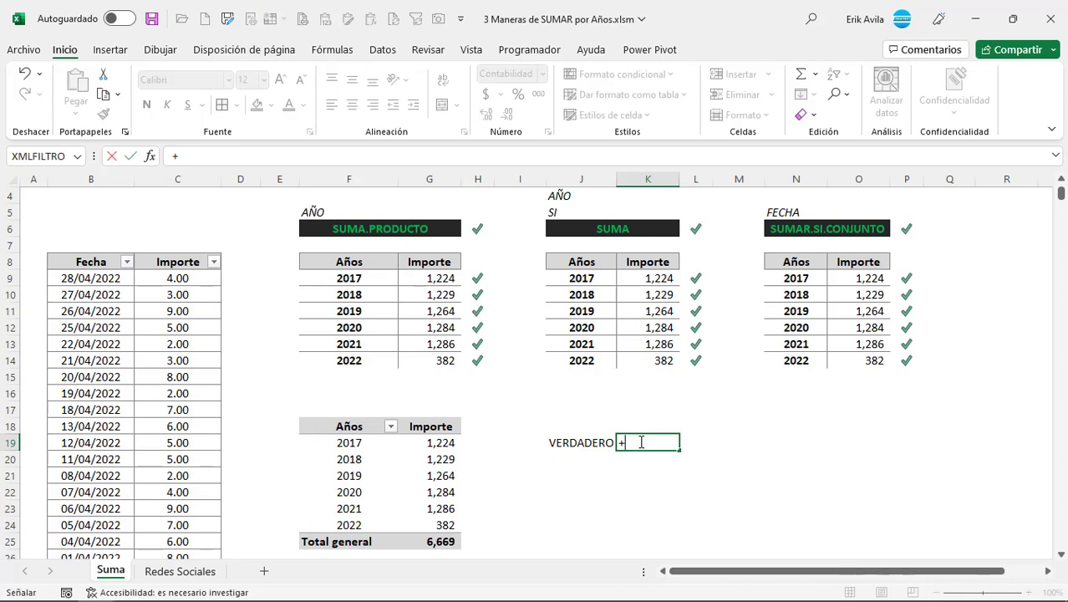
{"action": "key", "text": "Left"}
{"action": "type", "text": "*"}
{"action": "key", "text": "ctrl+Return"}
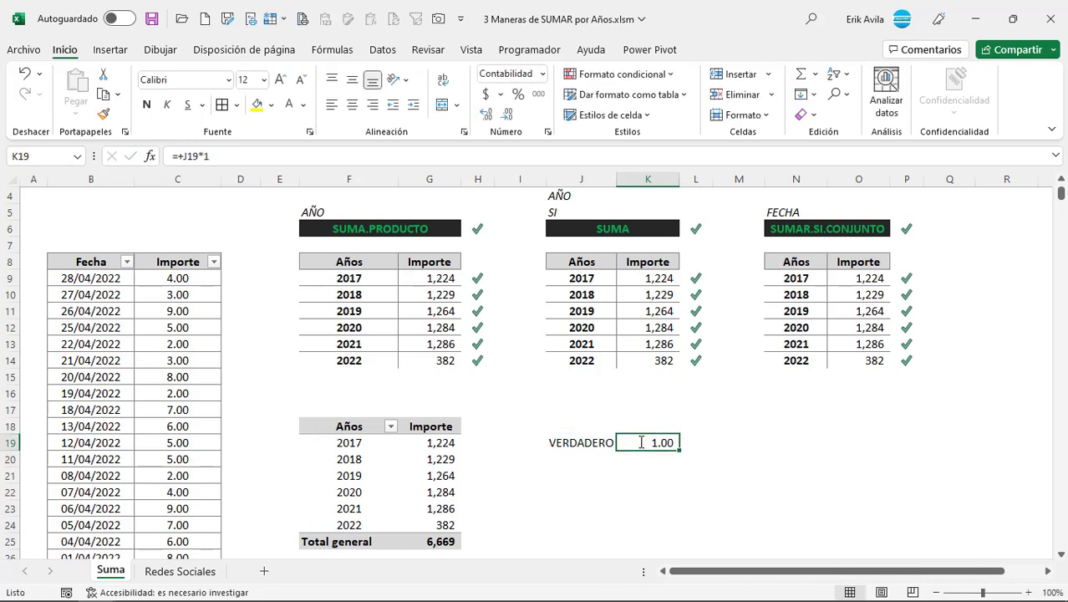
{"action": "left_click", "coordinate": [418, 278]}
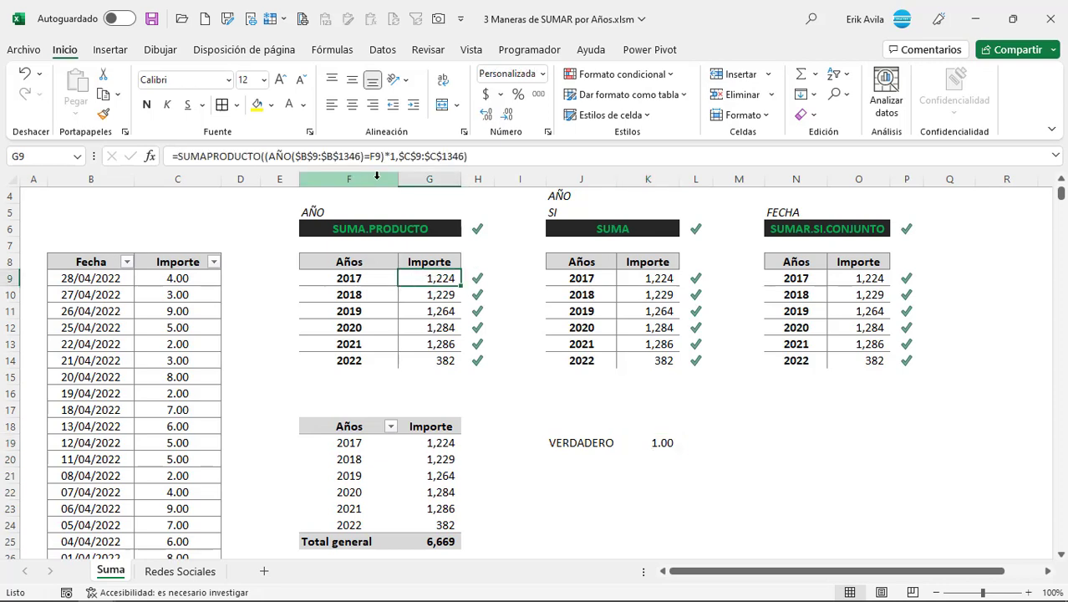
{"action": "left_click_drag", "start_coordinate": [398, 157], "coordinate": [266, 157]}
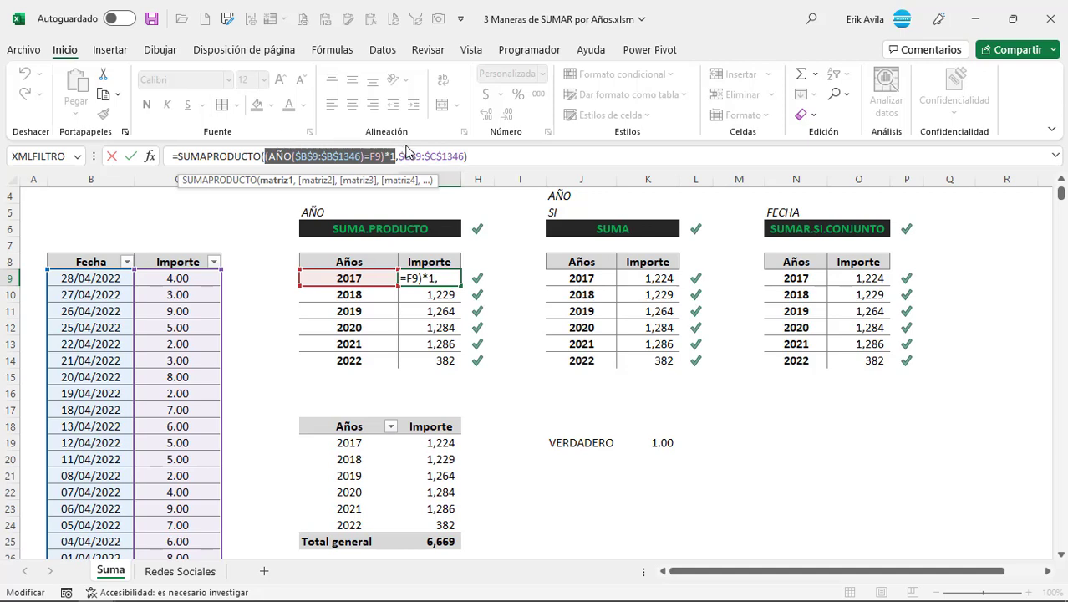
{"action": "left_click_drag", "start_coordinate": [407, 157], "coordinate": [430, 157]}
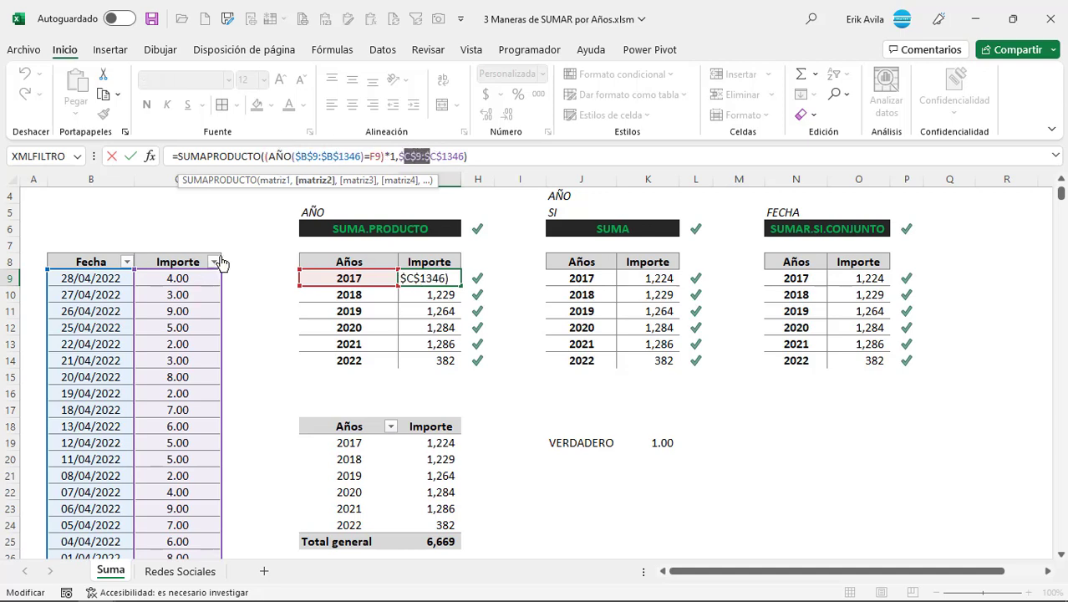
{"action": "key", "text": "Return"}
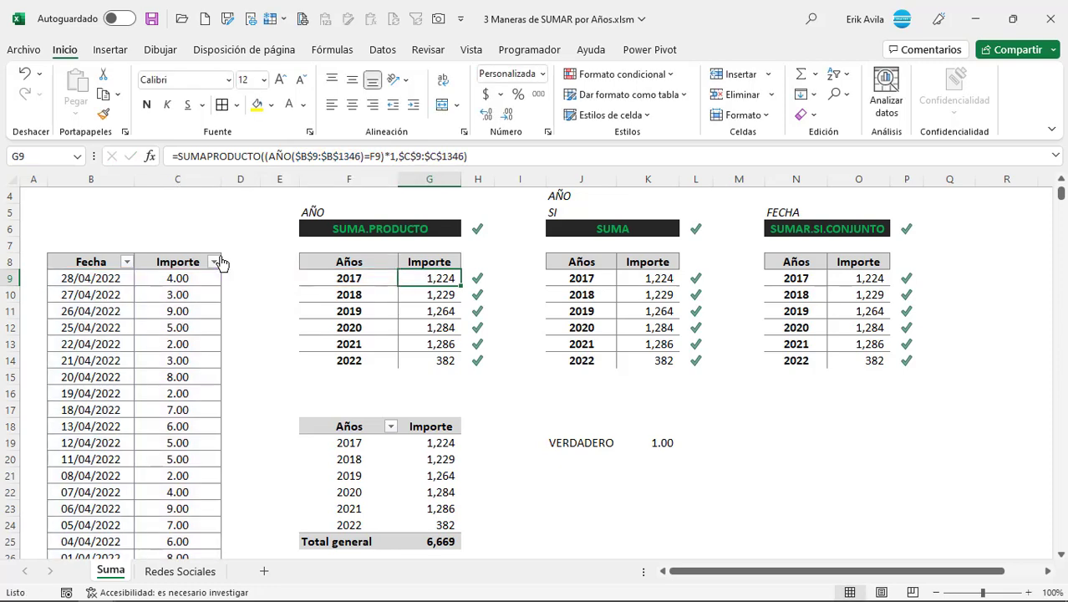
{"action": "key", "text": "Up"}
{"action": "key", "text": "F2"}
{"action": "key", "text": "Escape"}
{"action": "key", "text": "F2"}
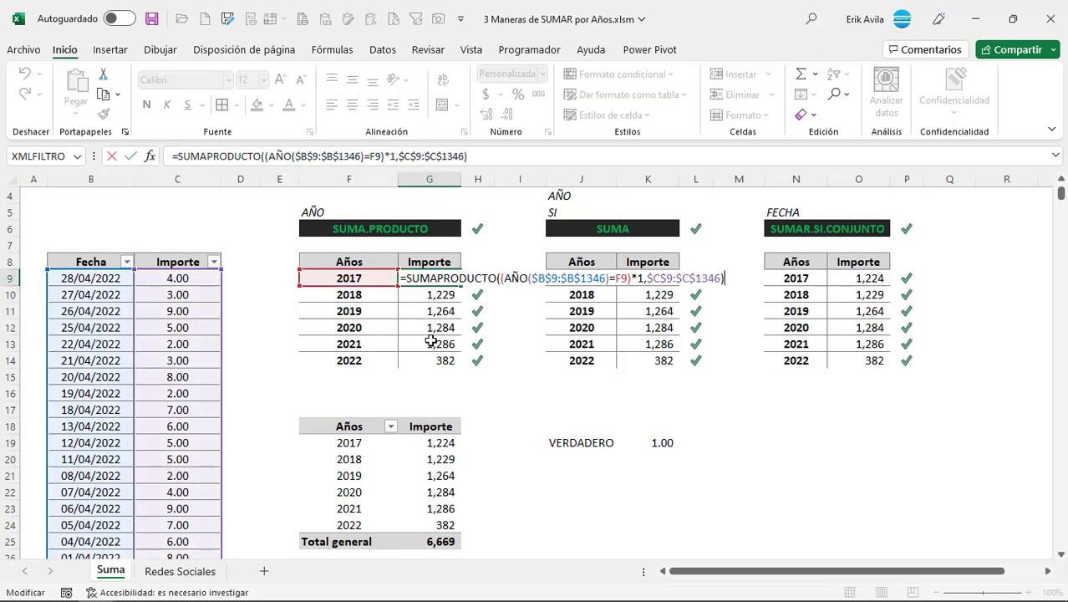
{"action": "key", "text": "Escape"}
{"action": "key", "text": "Down"}
{"action": "key", "text": "F2"}
{"action": "key", "text": "Return"}
{"action": "key", "text": "F2"}
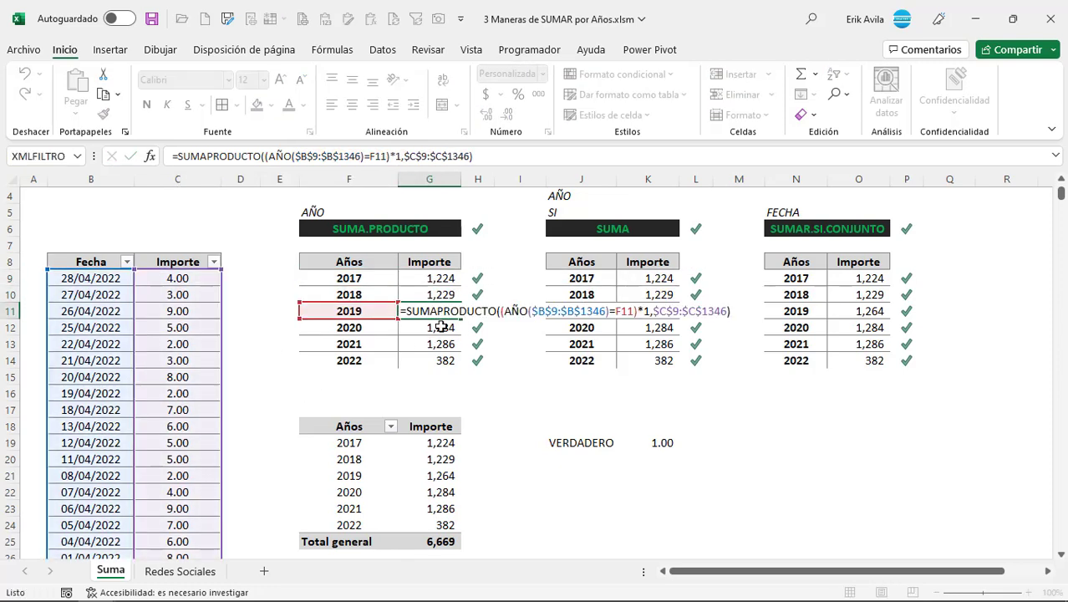
{"action": "key", "text": "Return"}
{"action": "key", "text": "F2"}
{"action": "key", "text": "Return"}
{"action": "key", "text": "Up"}
{"action": "key", "text": "ctrl+shift+F1"}
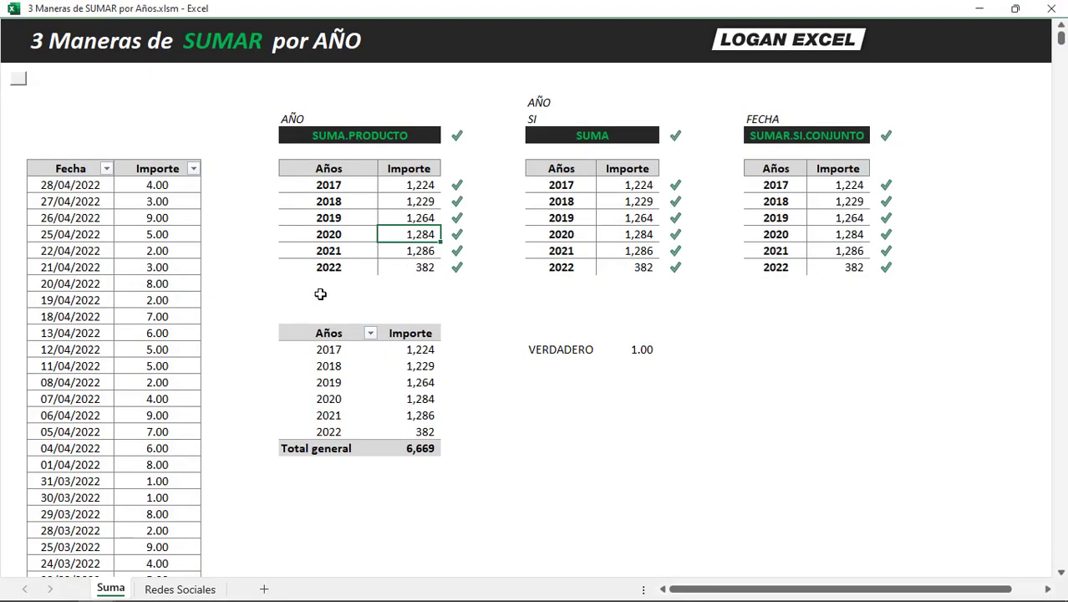
{"action": "left_click", "coordinate": [408, 194]}
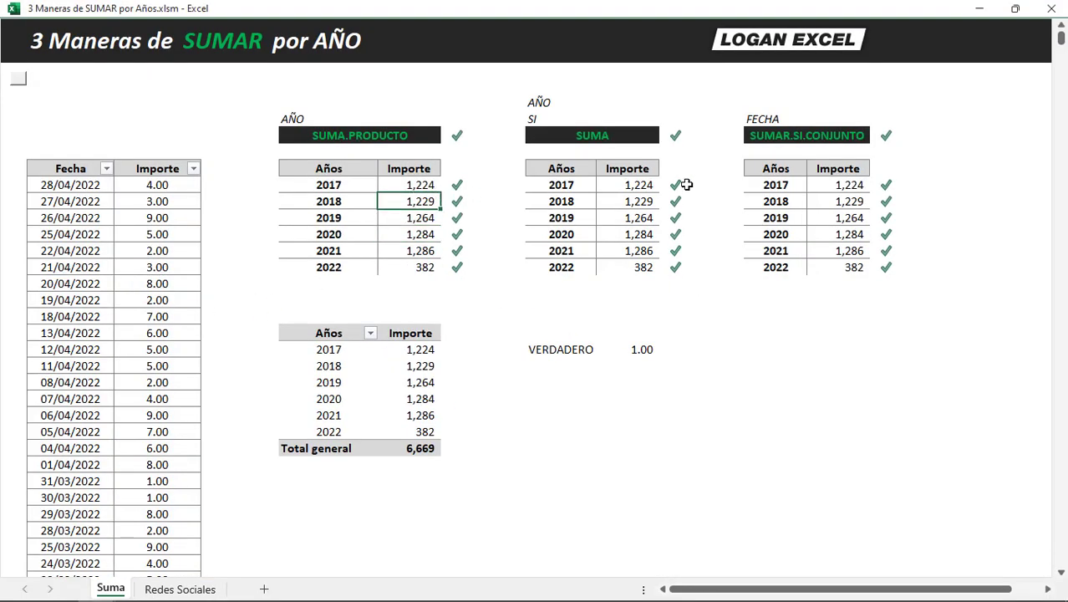
{"action": "left_click", "coordinate": [599, 187]}
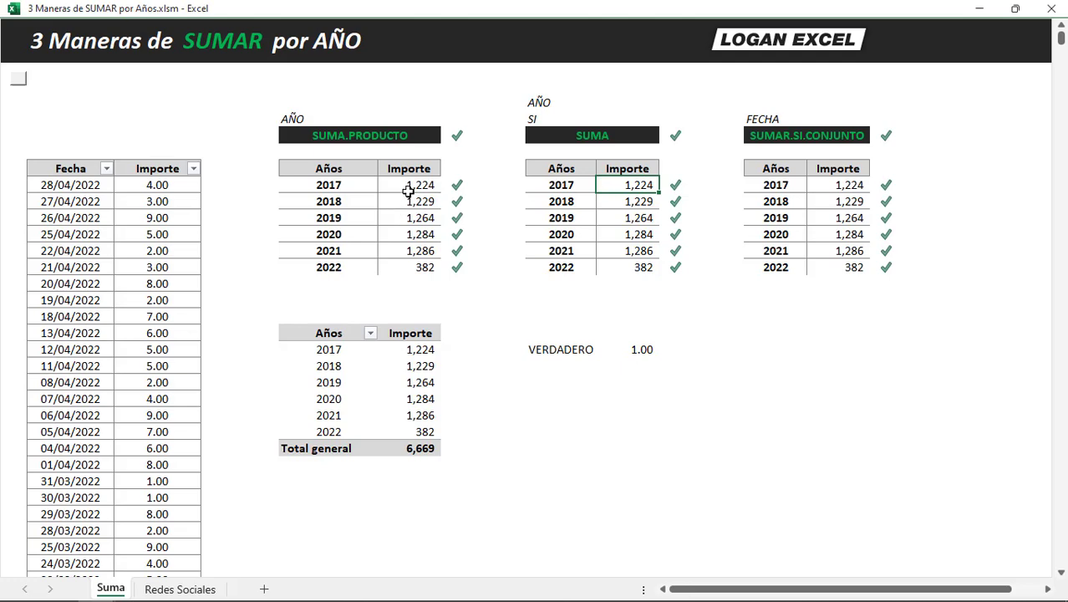
{"action": "left_click", "coordinate": [407, 191]}
{"action": "left_click", "coordinate": [19, 80]}
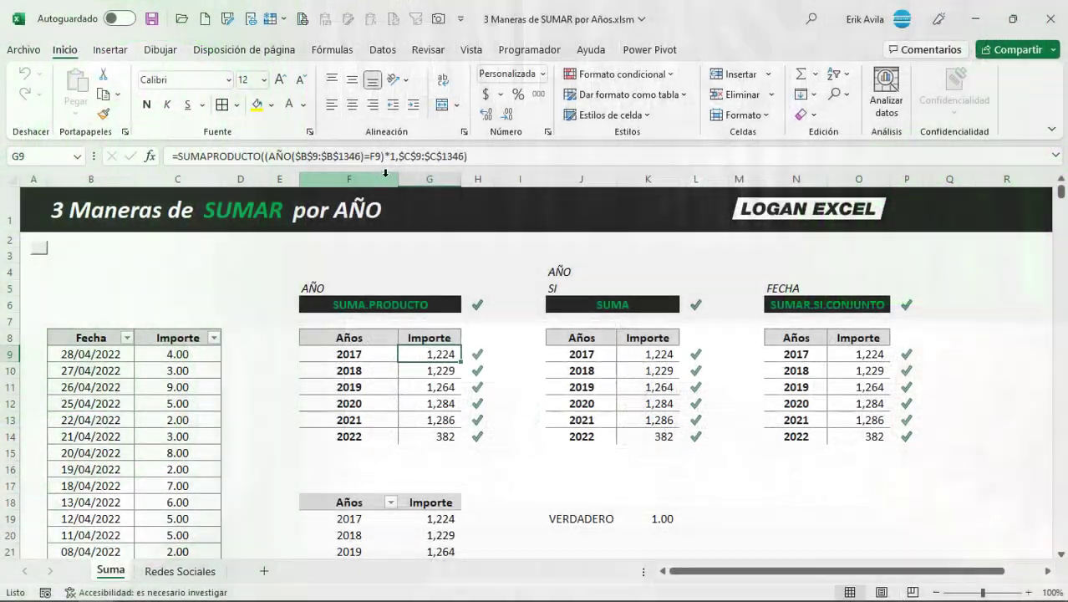
Review the 2017 SUMAPRODUCTO, SUMAR.SI.CONJUNTO and SUMA(SI) formulas without changing them
{"action": "key", "text": "F2"}
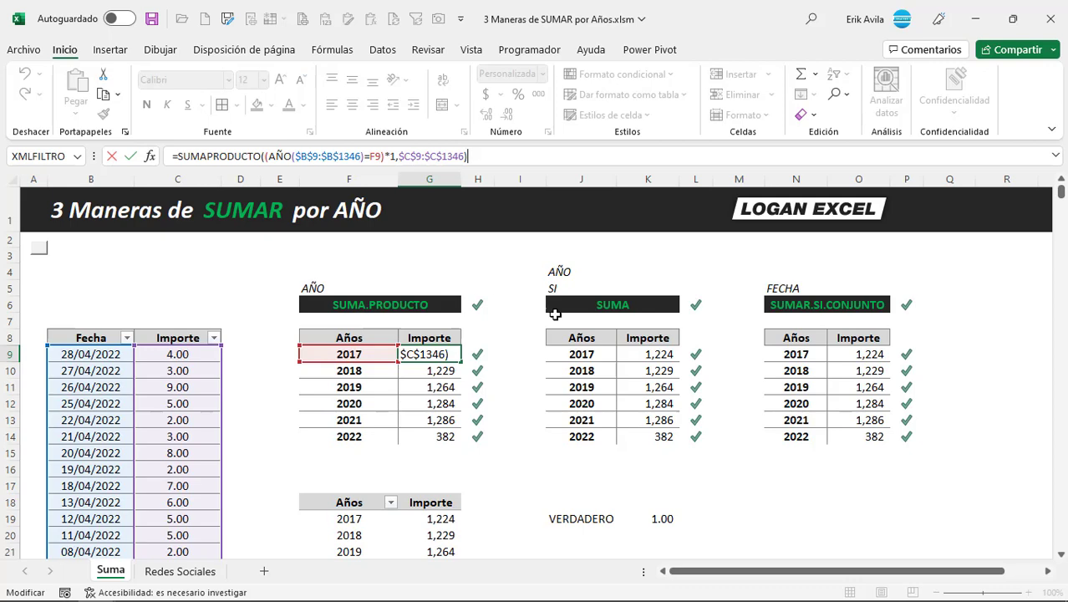
{"action": "key", "text": "Escape"}
{"action": "left_click", "coordinate": [851, 340]}
{"action": "left_click", "coordinate": [851, 351]}
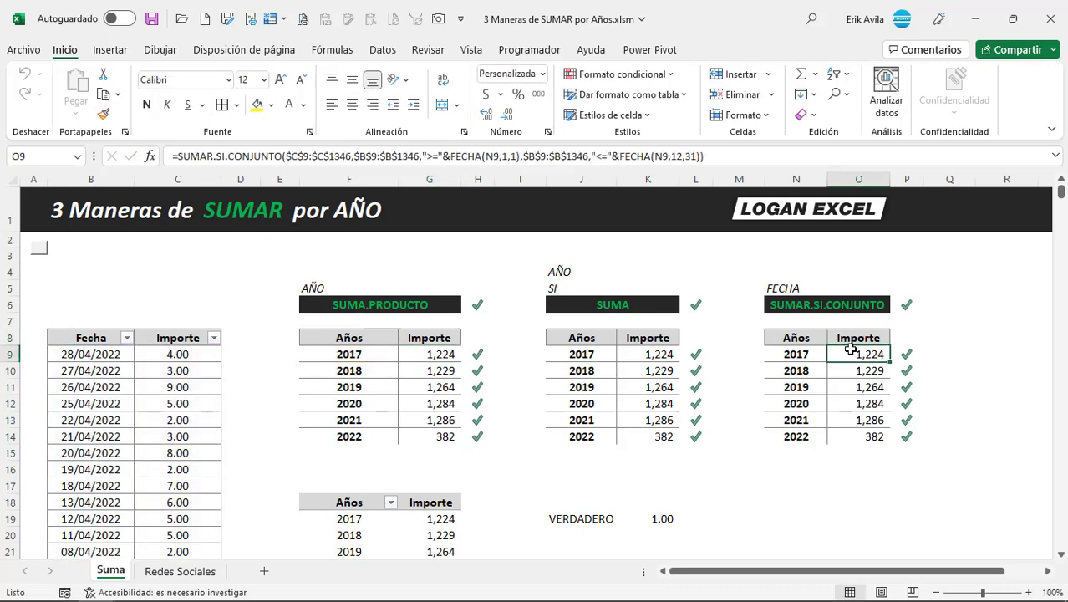
{"action": "left_click", "coordinate": [778, 159]}
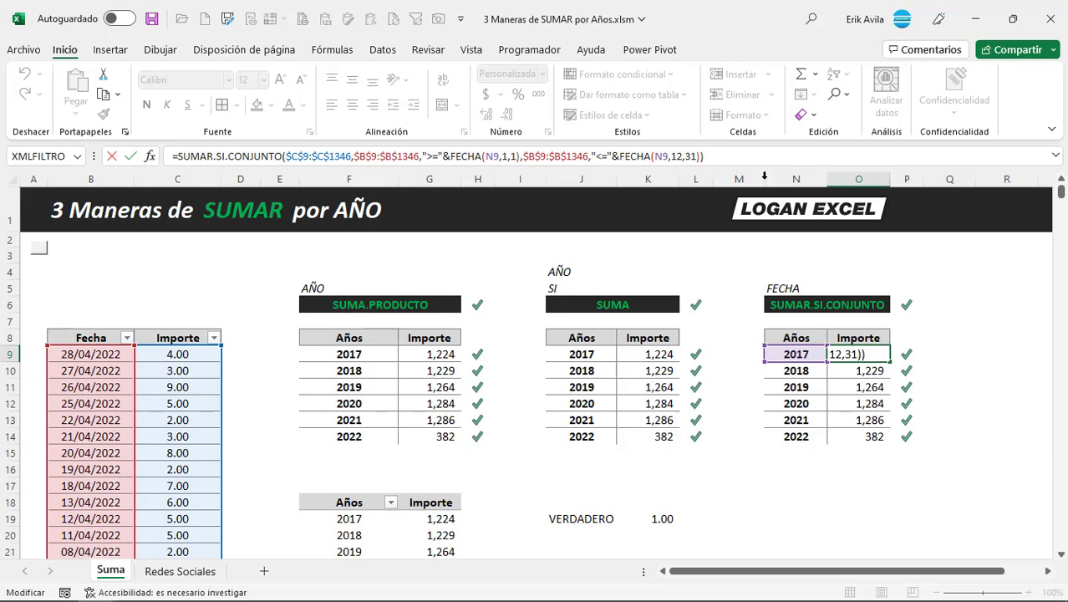
{"action": "left_click", "coordinate": [667, 356]}
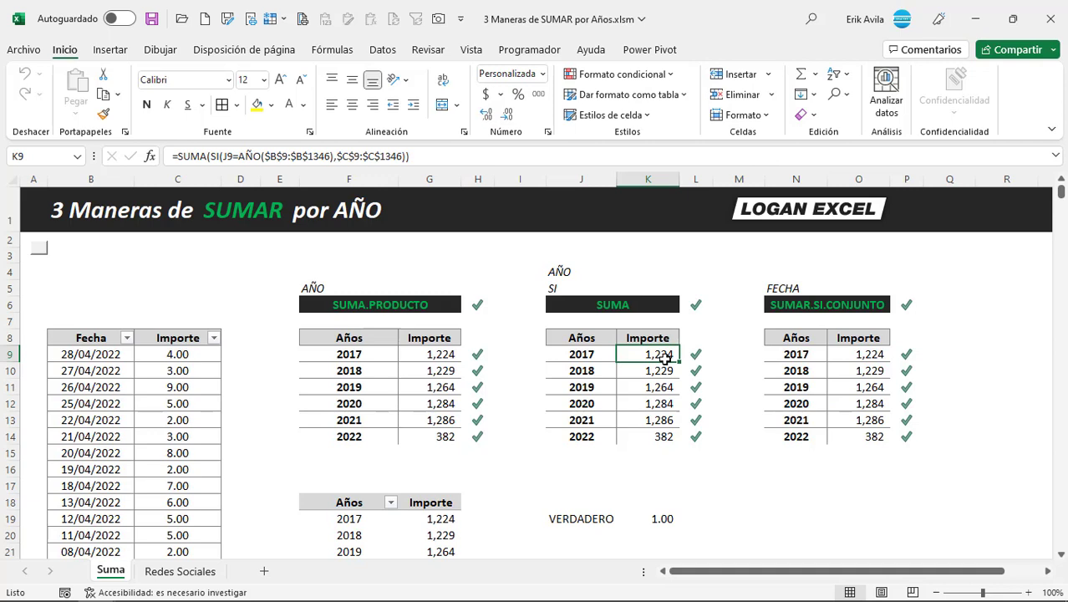
{"action": "left_click_drag", "start_coordinate": [333, 155], "coordinate": [223, 155]}
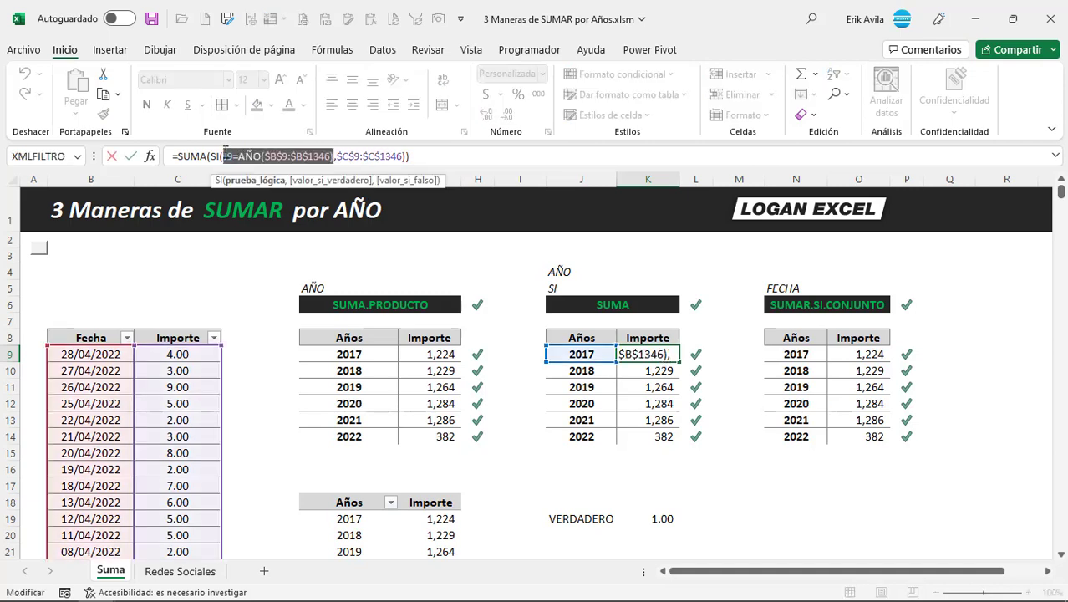
{"action": "left_click", "coordinate": [338, 157]}
{"action": "key", "text": "Escape"}
{"action": "left_click", "coordinate": [429, 355]}
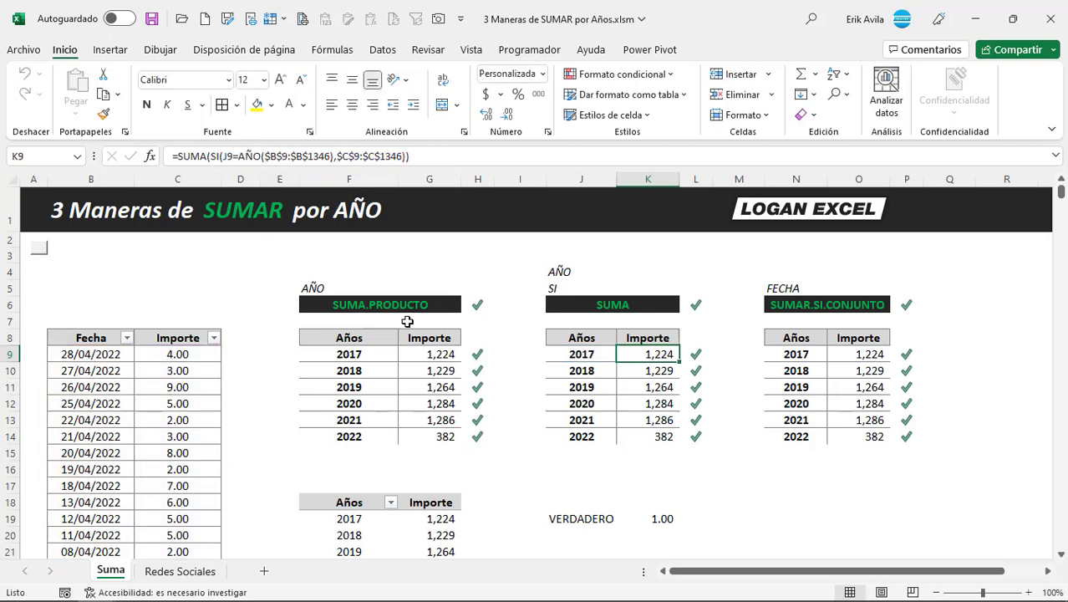
Walk through the SUMAPRODUCTO year comparison and Importe range, then show the sheet full-screen
{"action": "left_click", "coordinate": [282, 157]}
{"action": "left_click", "coordinate": [356, 157]}
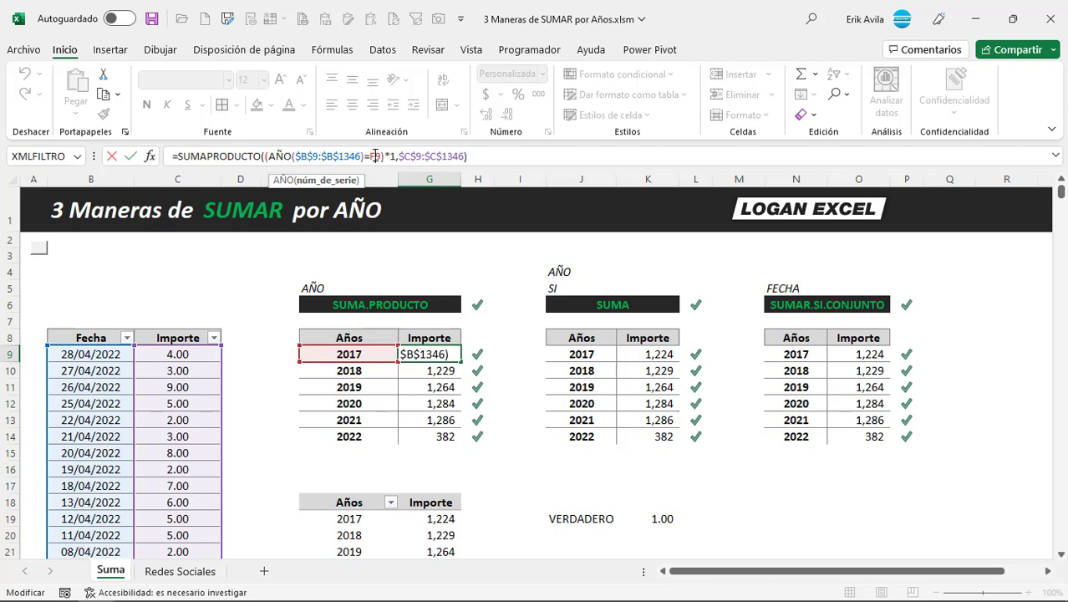
{"action": "left_click_drag", "start_coordinate": [382, 157], "coordinate": [295, 157]}
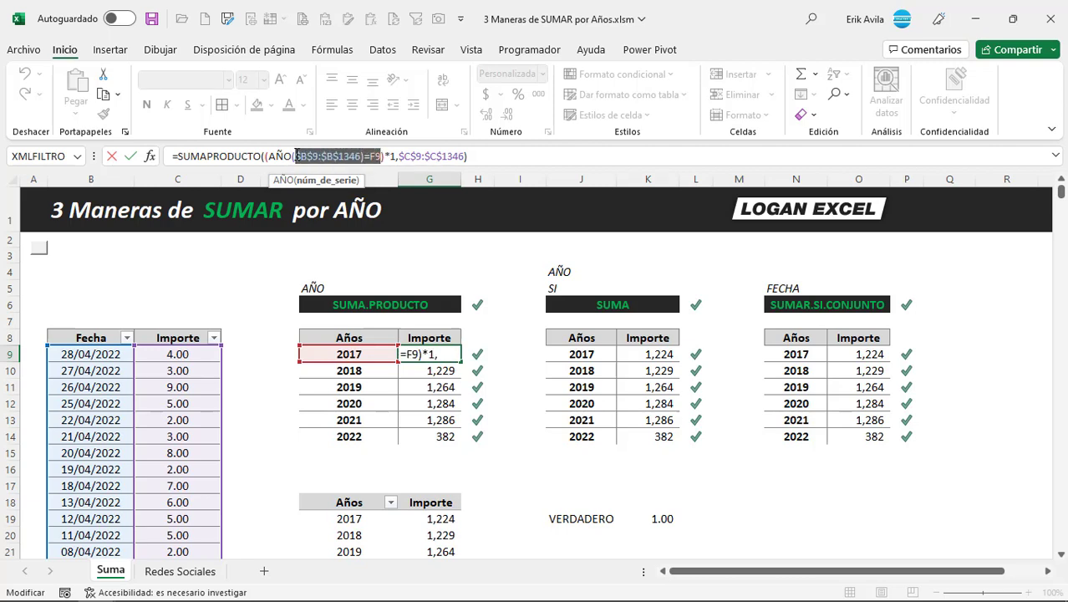
{"action": "left_click", "coordinate": [393, 159]}
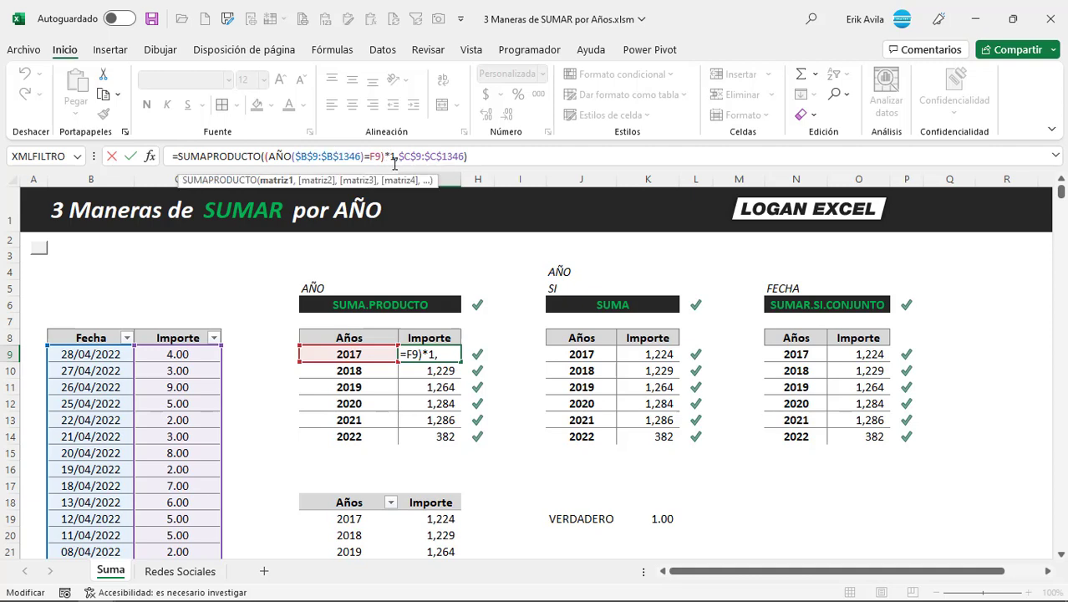
{"action": "left_click_drag", "start_coordinate": [398, 157], "coordinate": [468, 156]}
{"action": "key", "text": "Escape"}
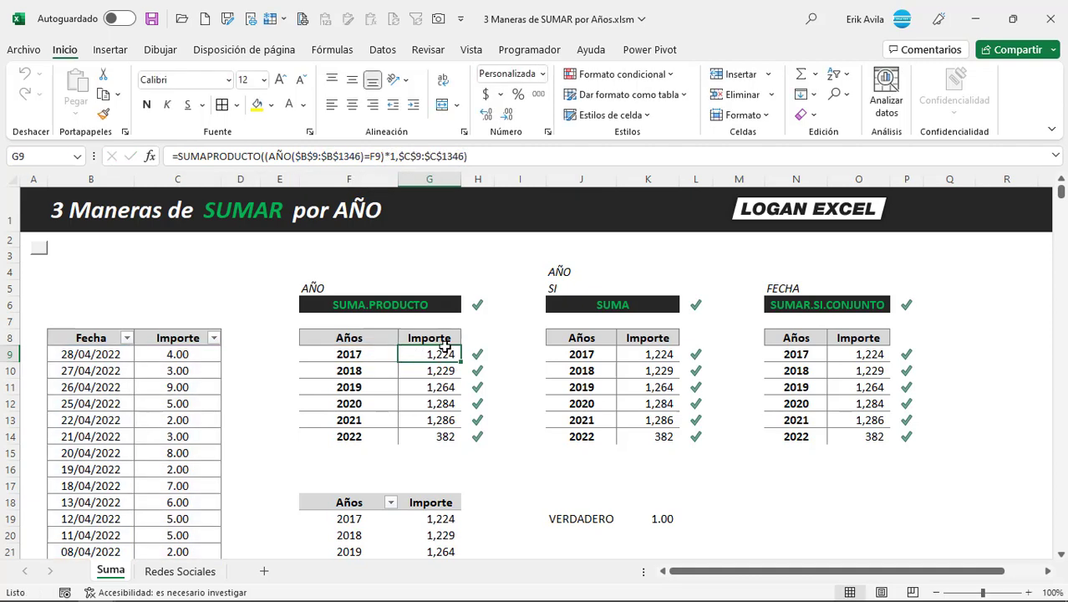
{"action": "key", "text": "F2"}
{"action": "key", "text": "Escape"}
{"action": "left_click", "coordinate": [440, 371]}
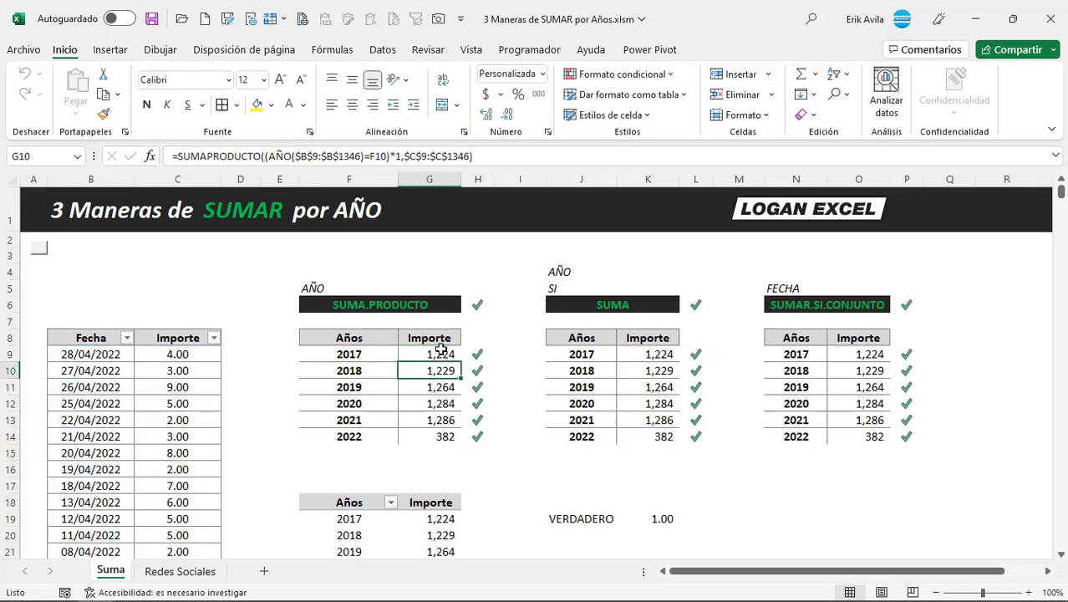
{"action": "left_click", "coordinate": [442, 353]}
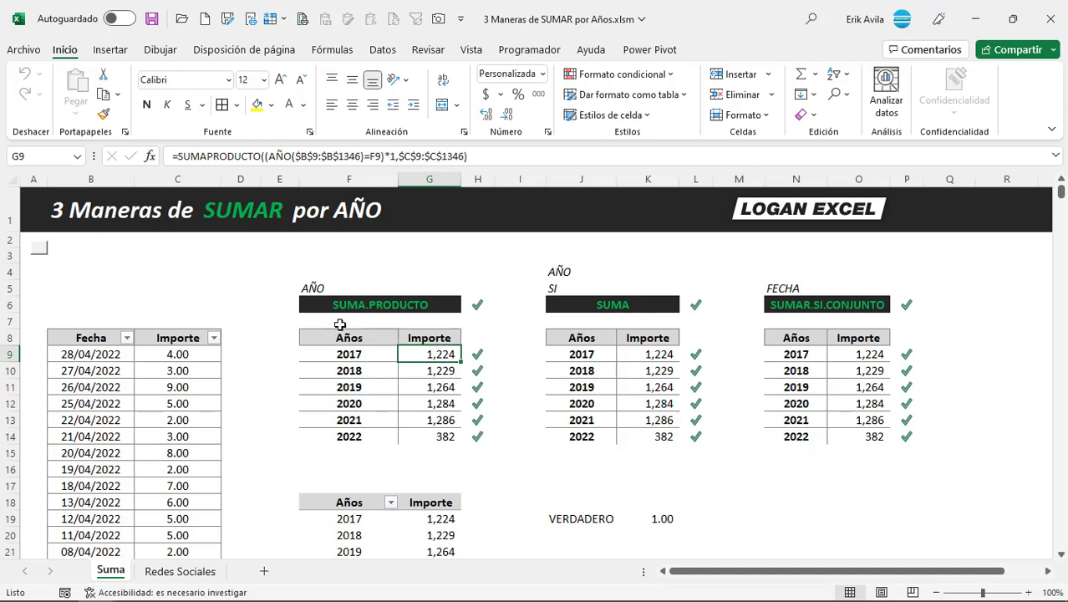
{"action": "left_click", "coordinate": [39, 253]}
{"action": "key", "text": "ctrl+shift+F1"}
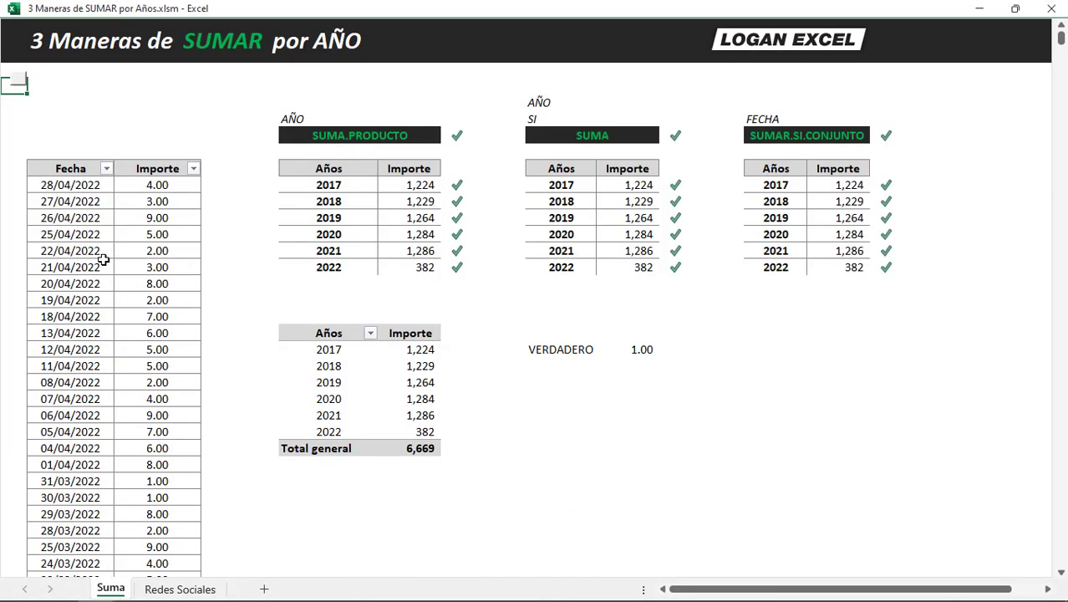
{"action": "left_click", "coordinate": [410, 200]}
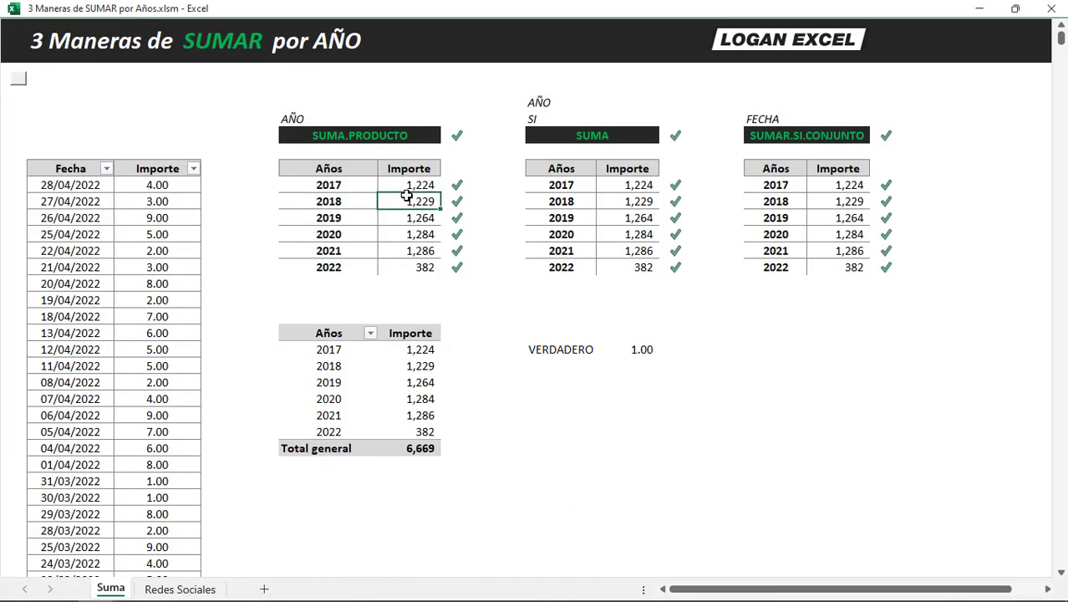
{"action": "left_click", "coordinate": [608, 191]}
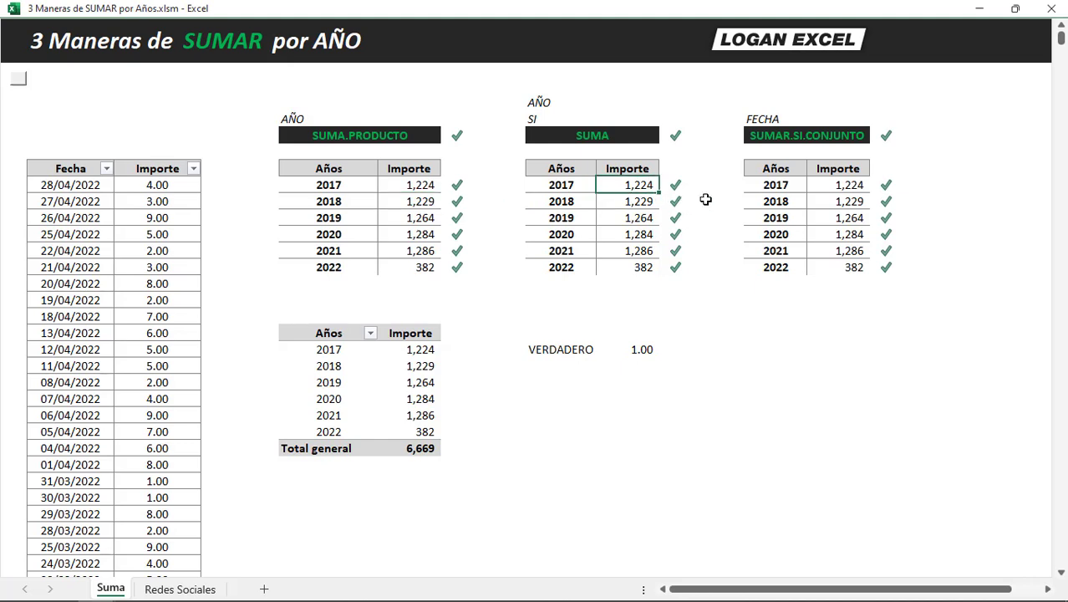
{"action": "left_click", "coordinate": [788, 185]}
{"action": "left_click", "coordinate": [838, 186]}
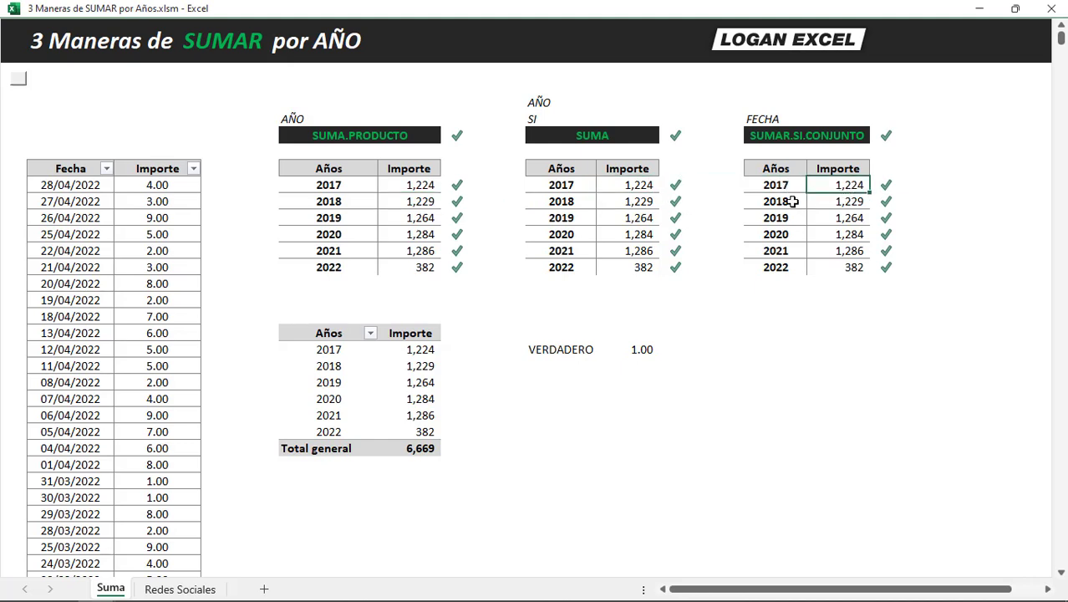
{"action": "left_click", "coordinate": [640, 191]}
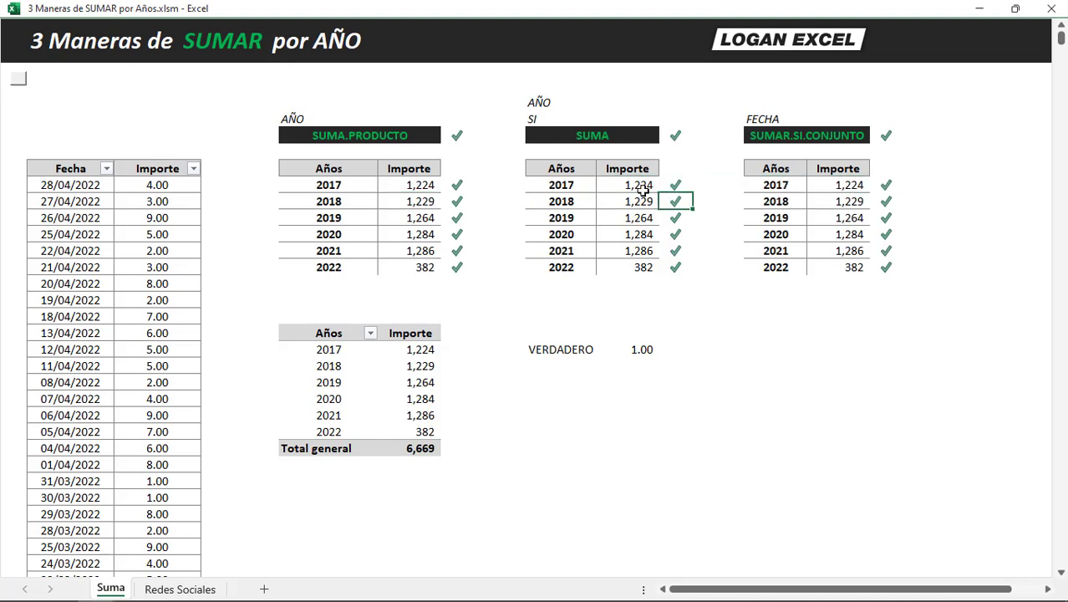
{"action": "left_click", "coordinate": [414, 184]}
{"action": "left_click", "coordinate": [553, 183]}
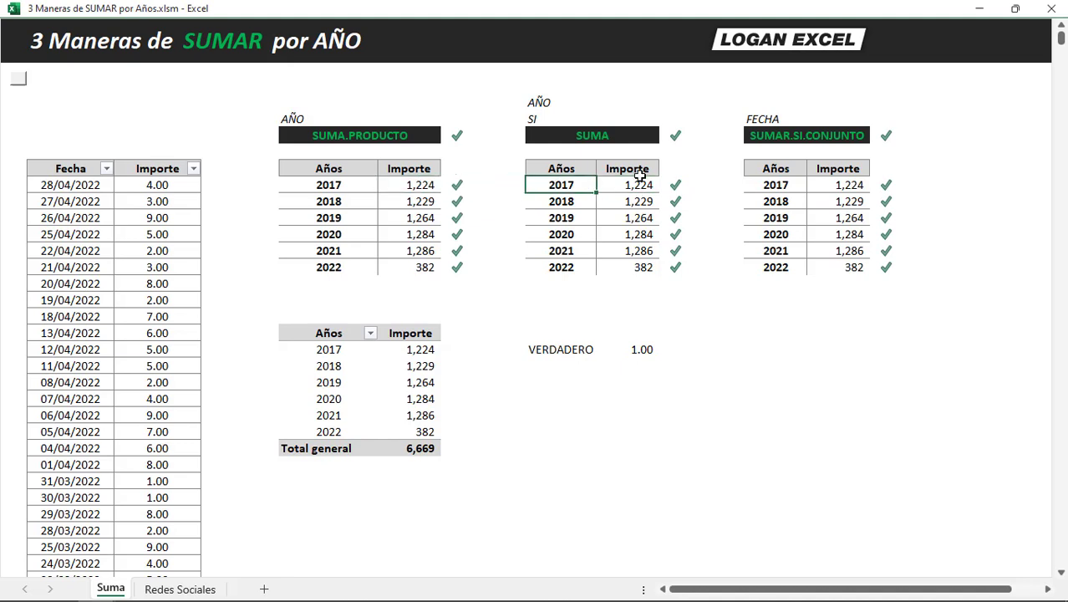
{"action": "left_click", "coordinate": [640, 182]}
{"action": "left_click", "coordinate": [765, 185]}
{"action": "left_click", "coordinate": [421, 217]}
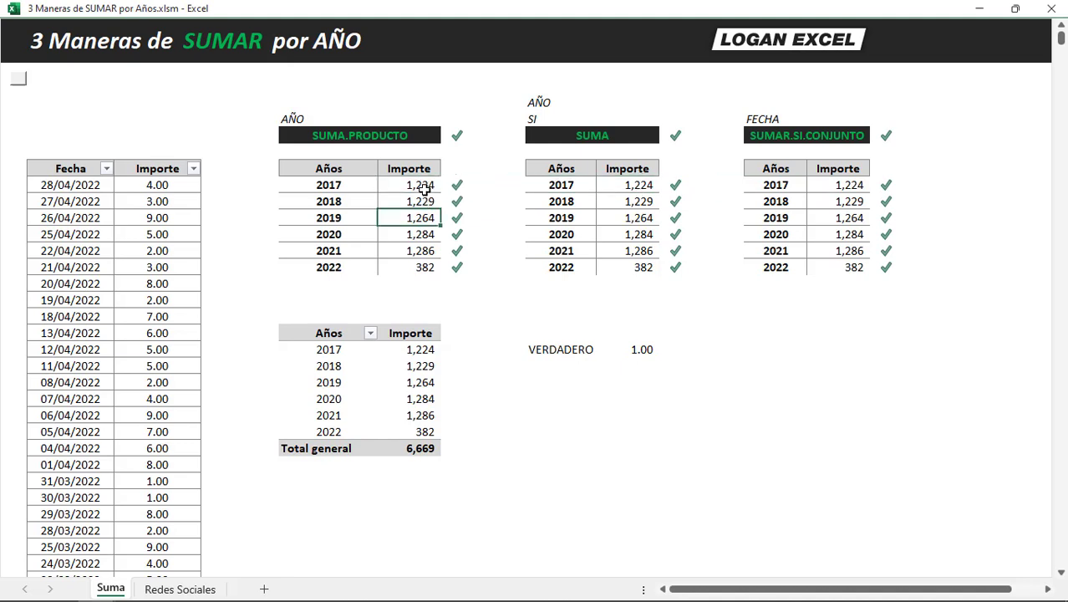
{"action": "left_click", "coordinate": [420, 185]}
{"action": "left_click", "coordinate": [421, 234]}
{"action": "left_click", "coordinate": [636, 184]}
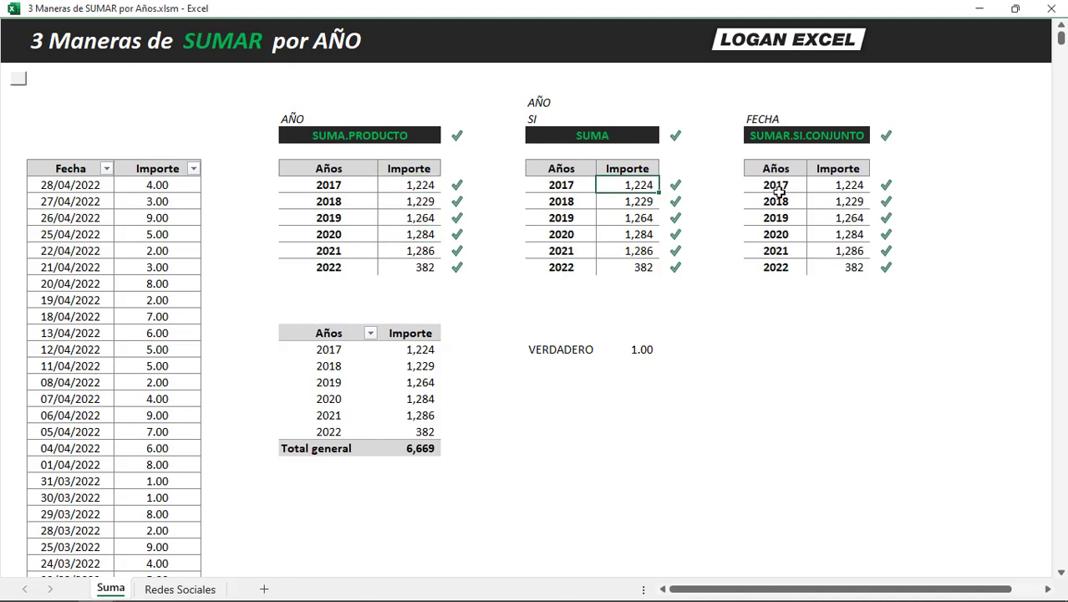
{"action": "left_click", "coordinate": [774, 183]}
{"action": "left_click", "coordinate": [838, 187]}
{"action": "left_click", "coordinate": [757, 199]}
{"action": "left_click", "coordinate": [458, 199]}
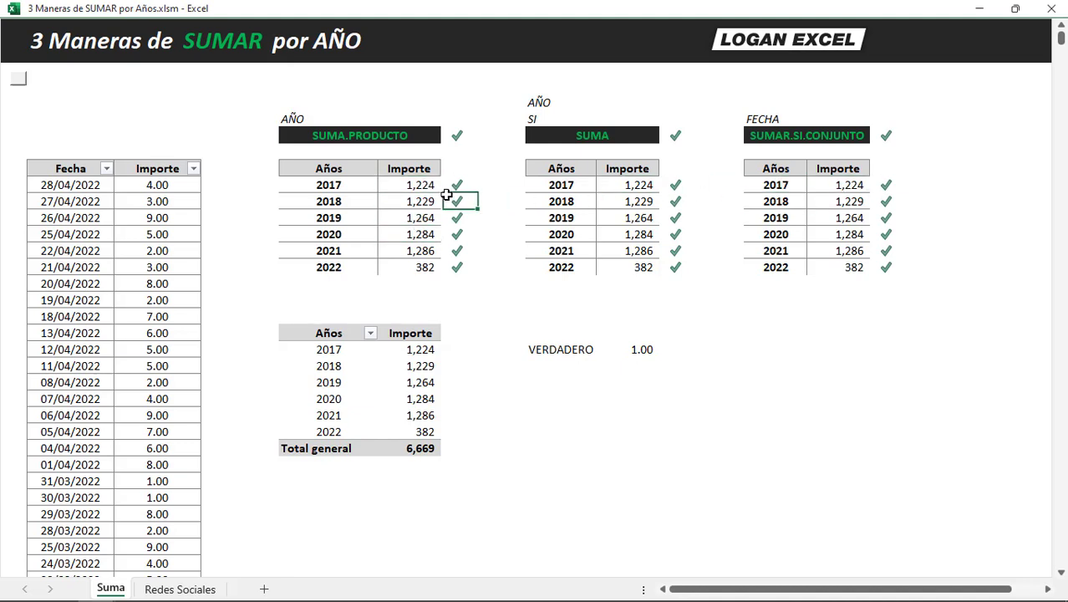